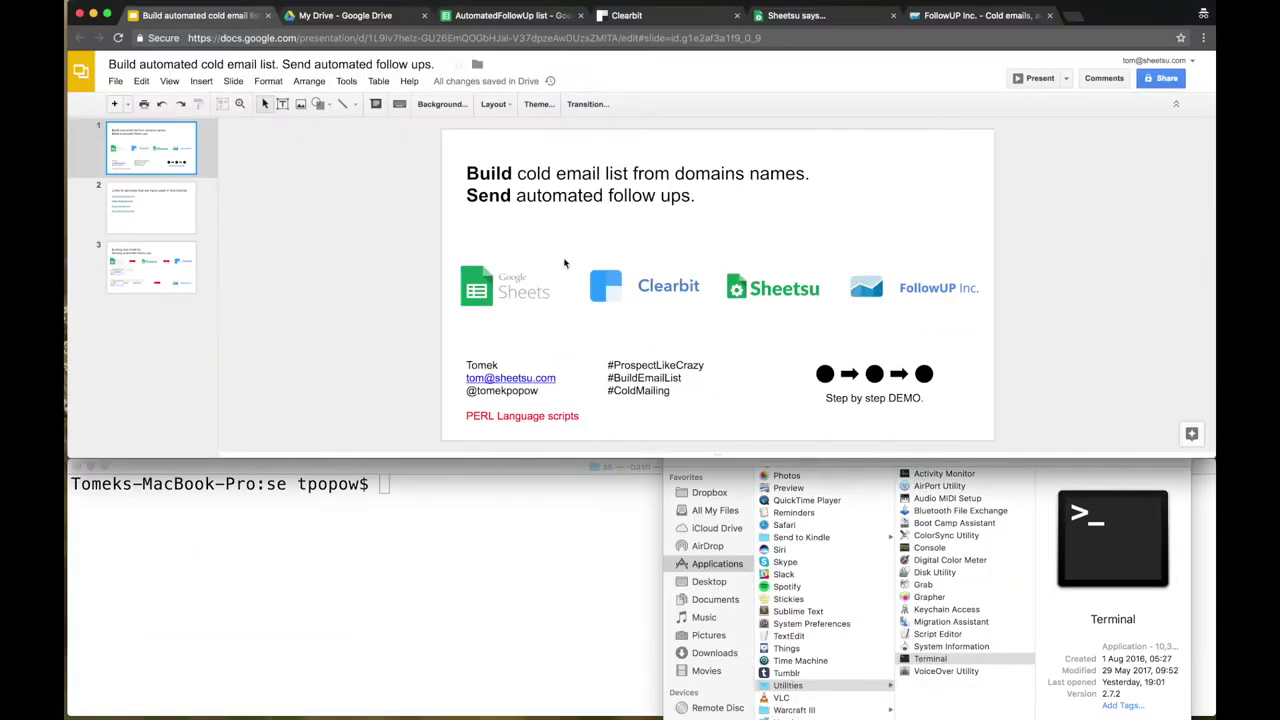
# Bring the AutomatedFollowUp list spreadsheet forward and check the web header and RST-IT.com entry.
pyautogui.click(497, 16)
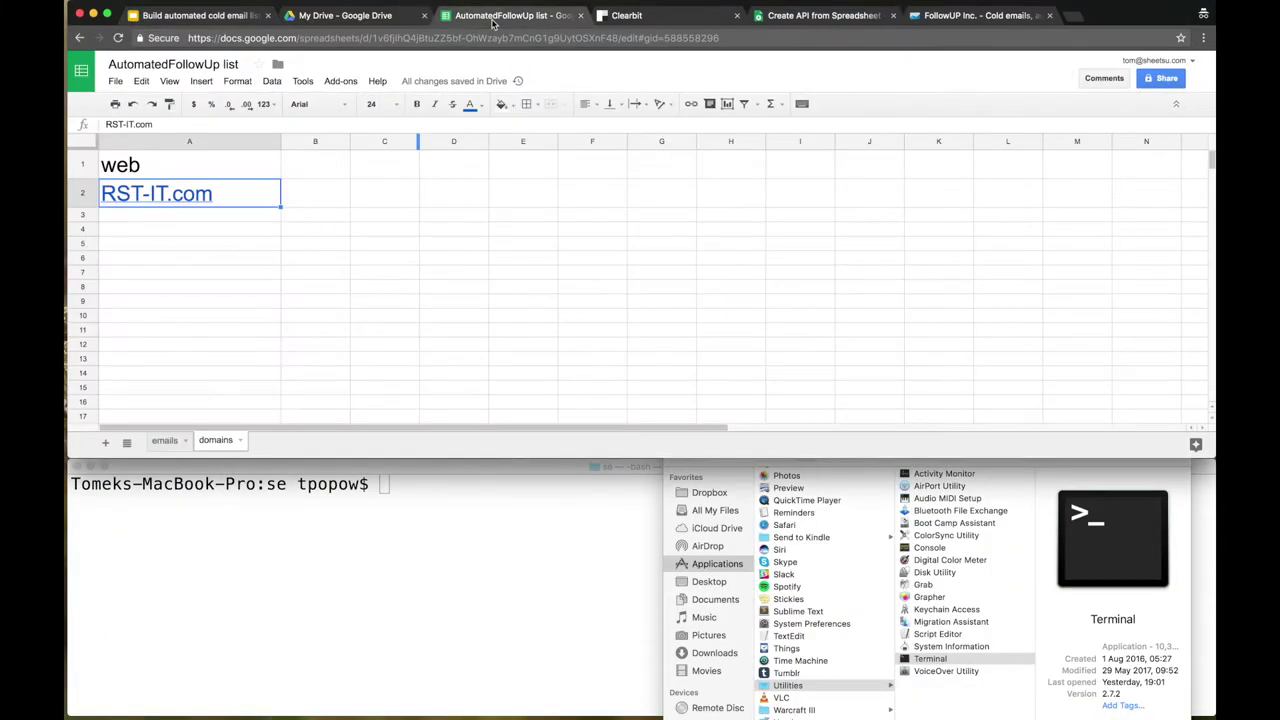
pyautogui.click(462, 571)
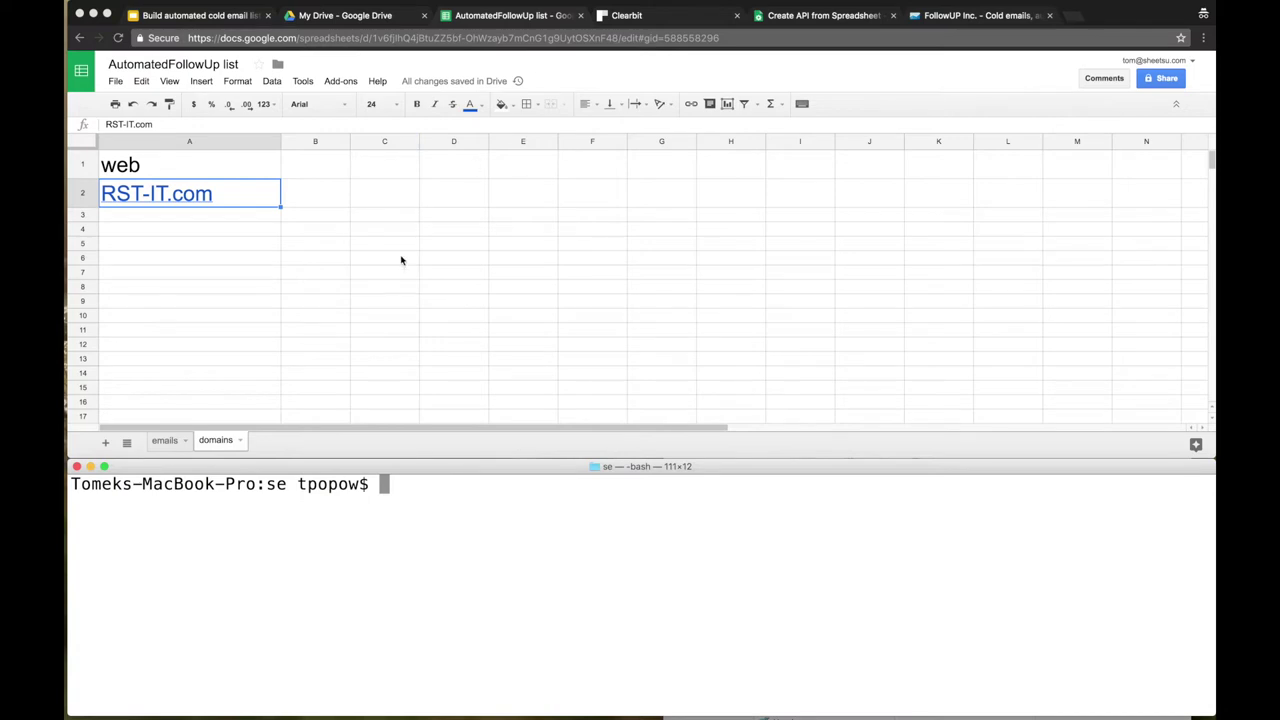
pyautogui.click(231, 165)
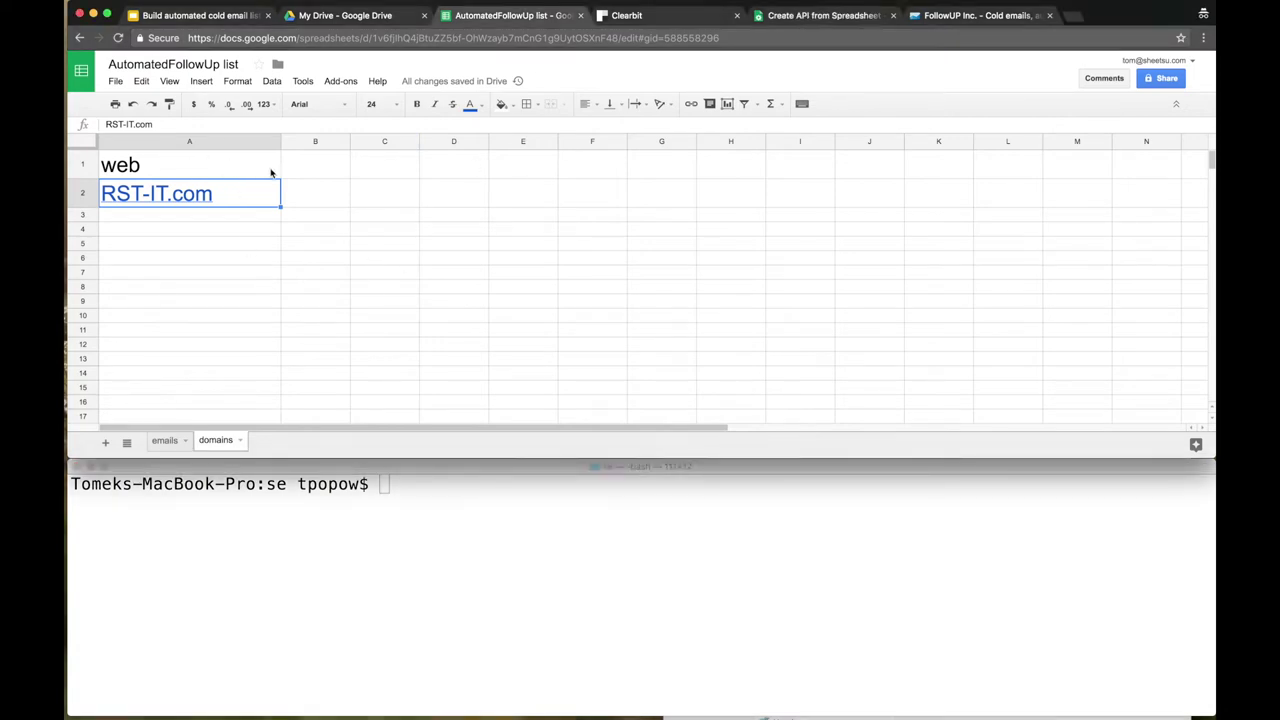
pyautogui.click(271, 170)
pyautogui.press('Down')
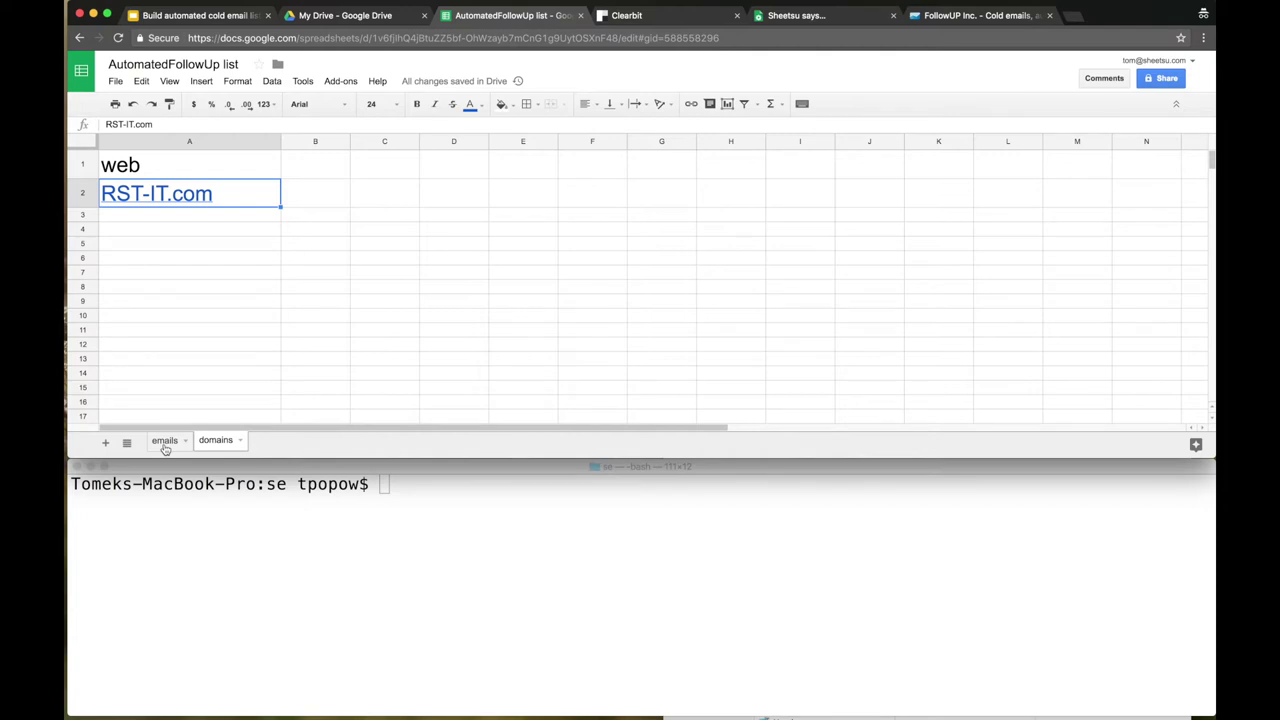
# Open the emails sheet and show its name, last_name and email headers in A1:C1.
pyautogui.click(165, 445)
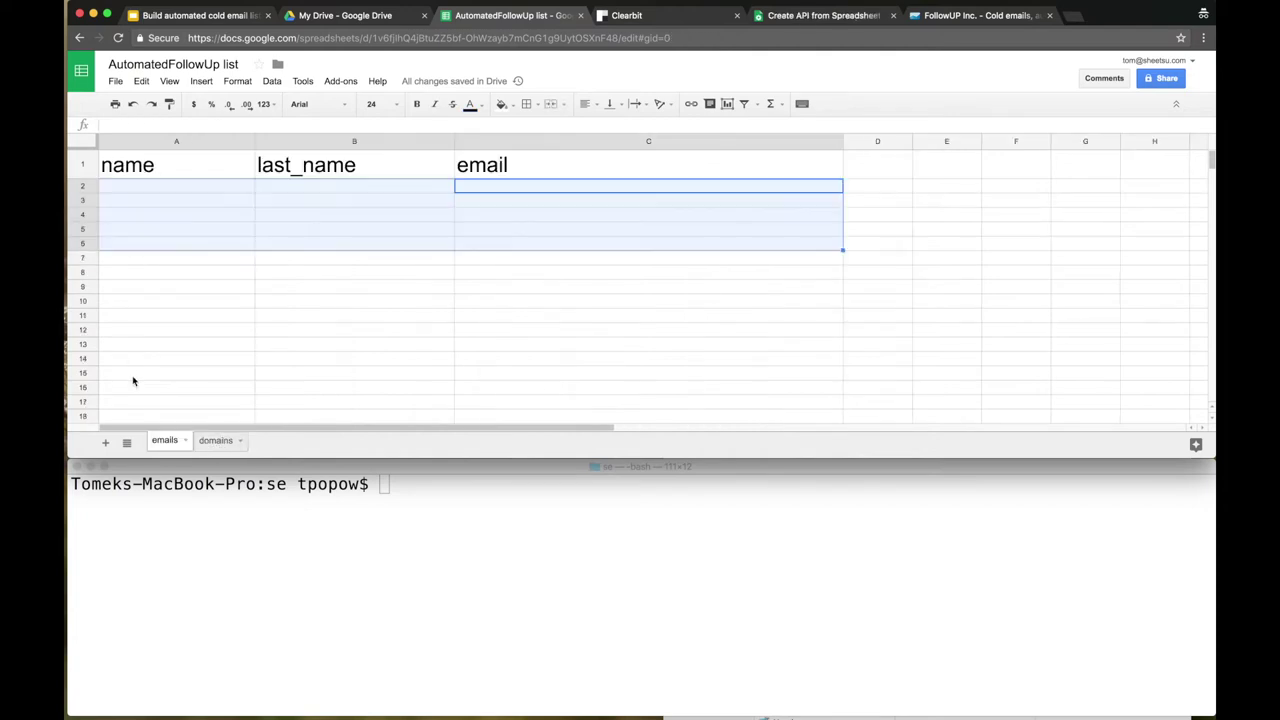
pyautogui.click(157, 171)
pyautogui.click(307, 180)
pyautogui.click(503, 167)
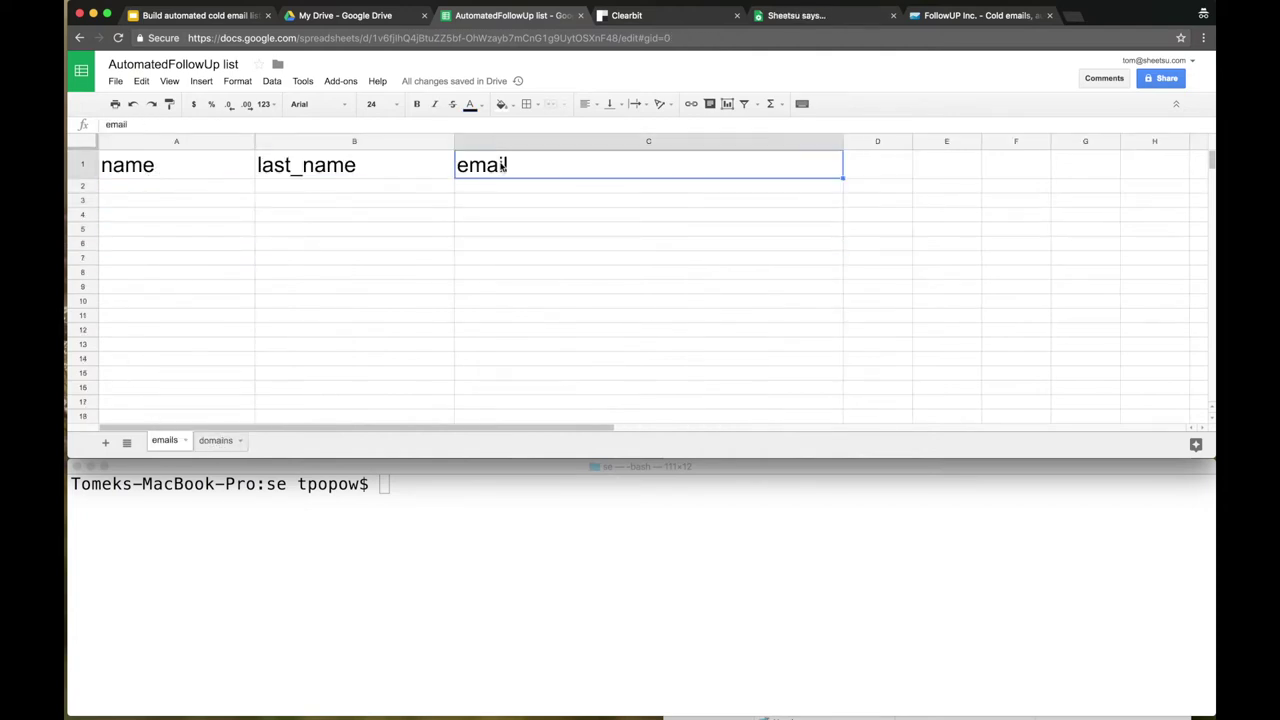
pyautogui.click(477, 540)
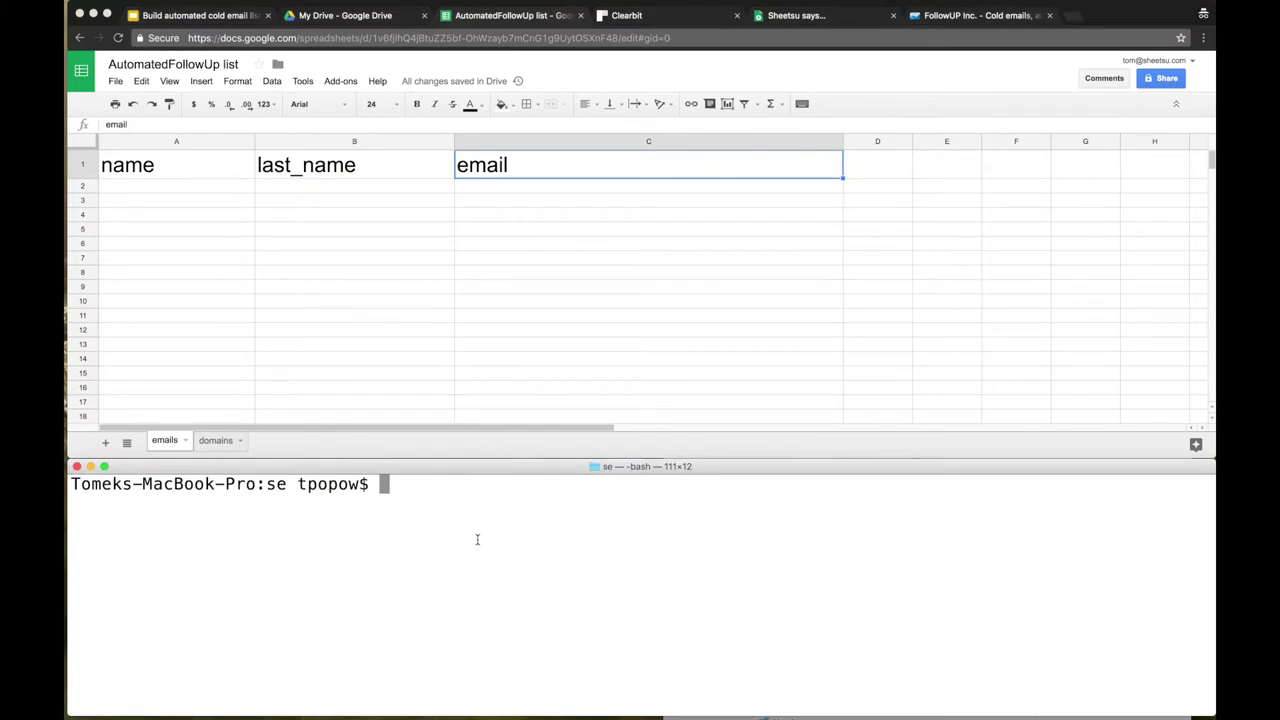
# Clear the terminal and rerun ./0_do_it_all.sh domains emails with the Sheetsu URL.
pyautogui.write('clear')
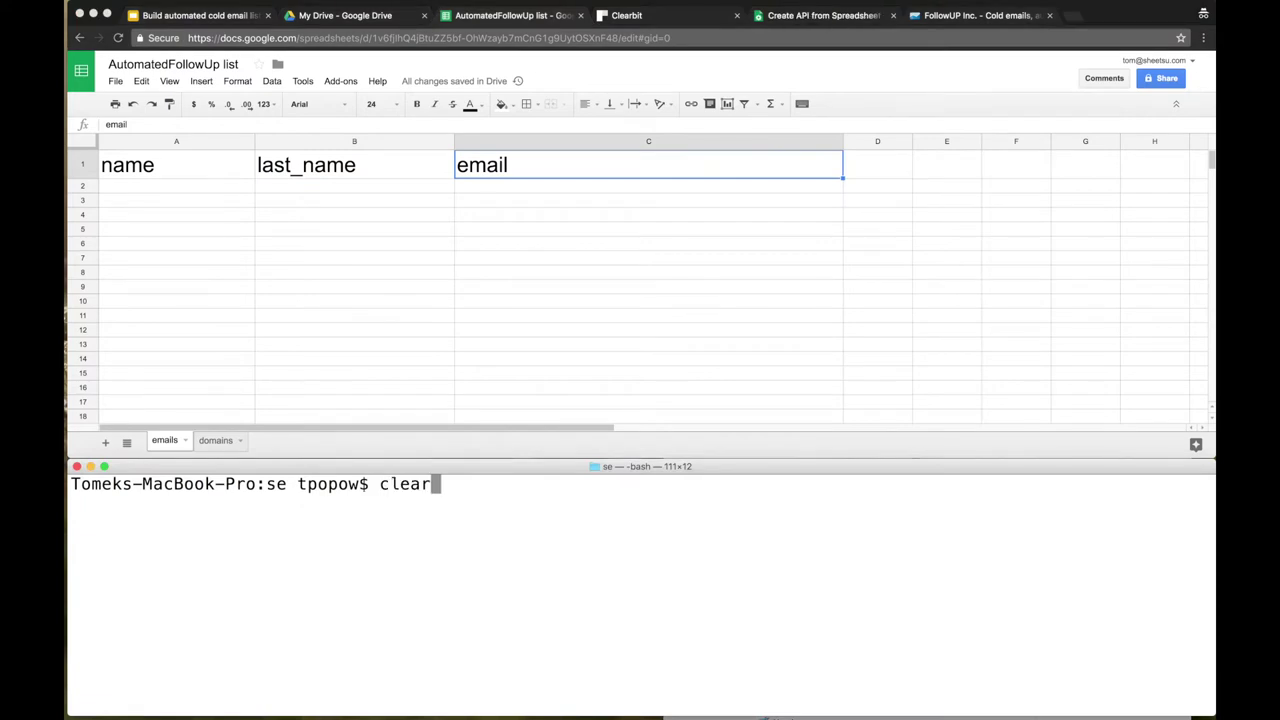
pyautogui.press('Return')
pyautogui.press('Up')
pyautogui.press('Up')
pyautogui.press('Return')
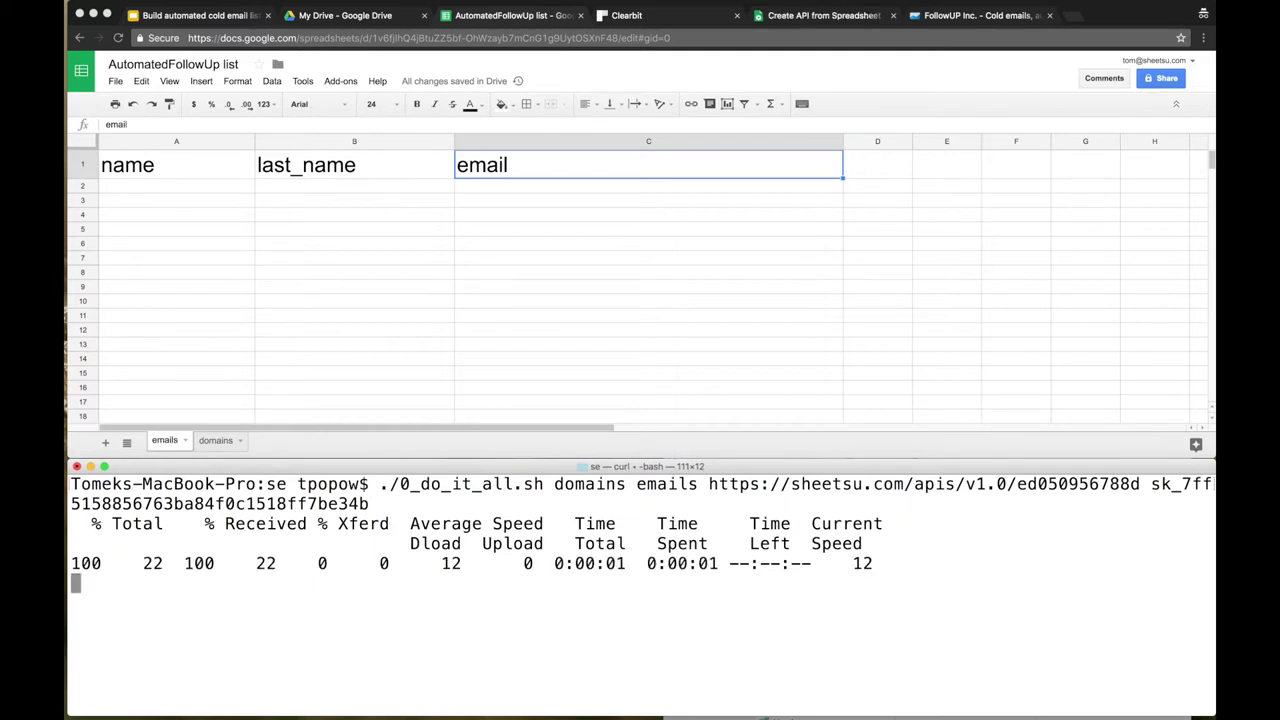
# Check the five imported contacts and select rows A2:C6 on the emails sheet.
pyautogui.click(196, 188)
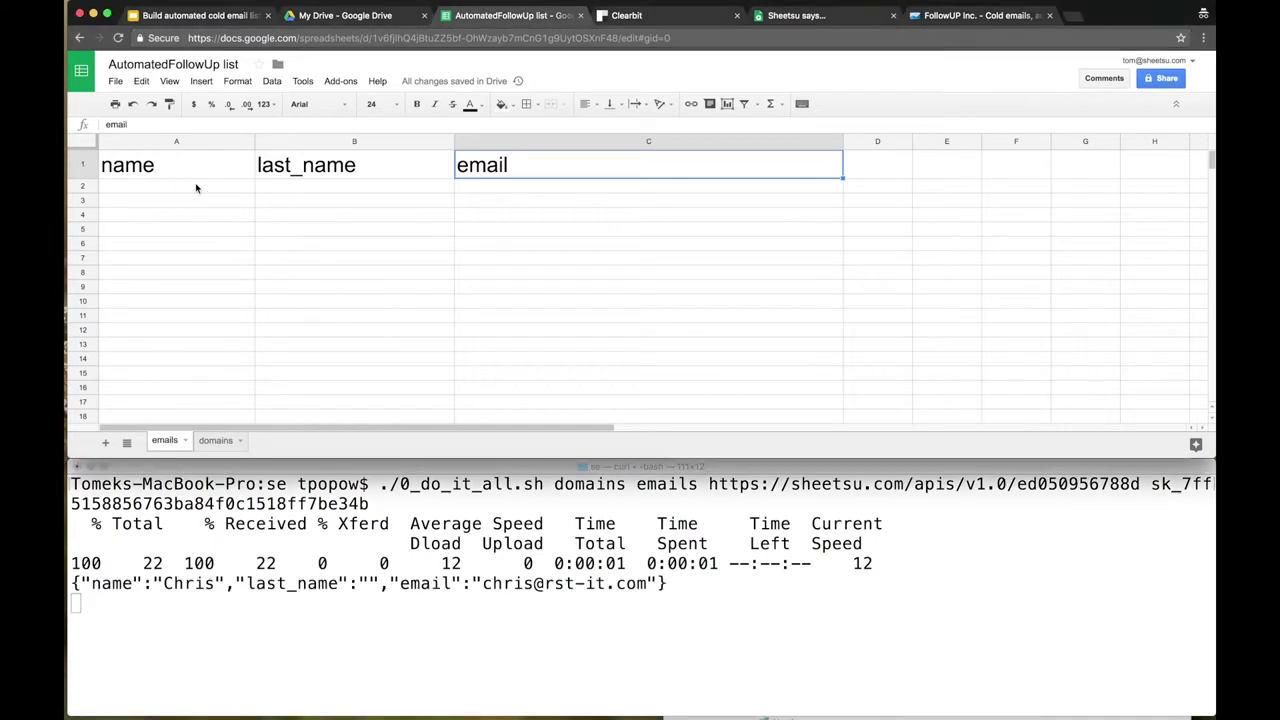
pyautogui.click(547, 205)
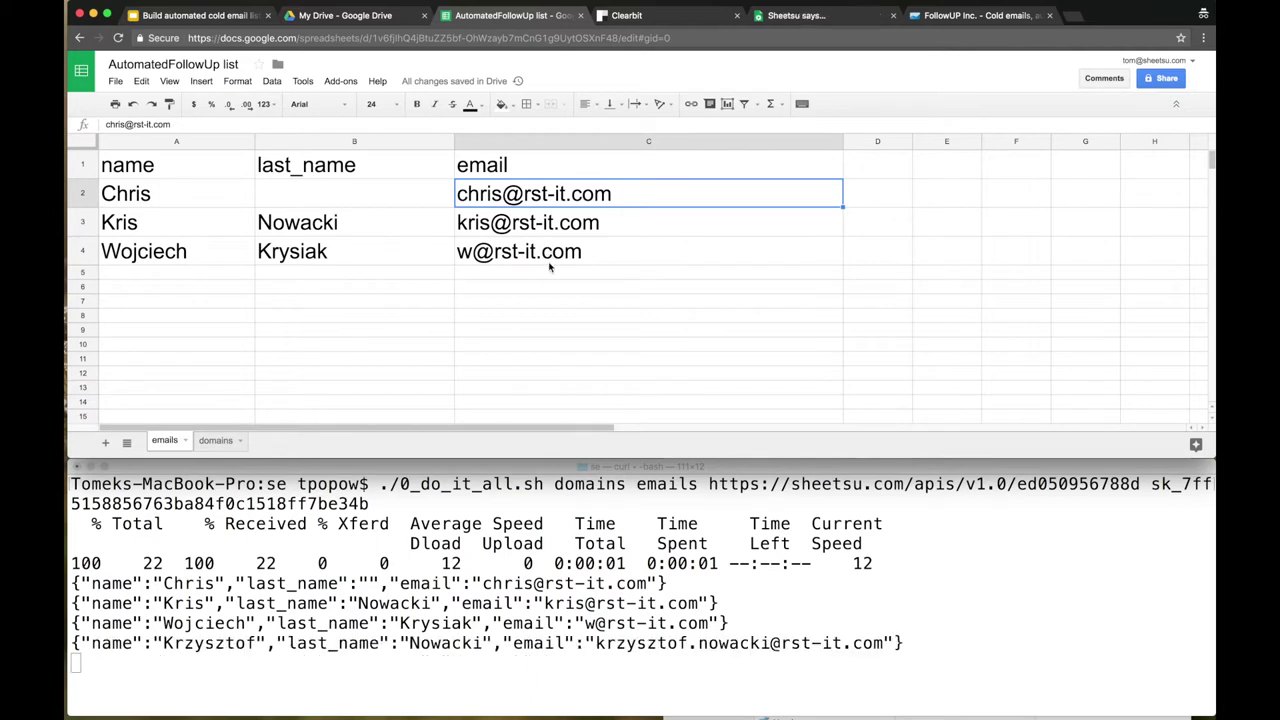
pyautogui.click(580, 282)
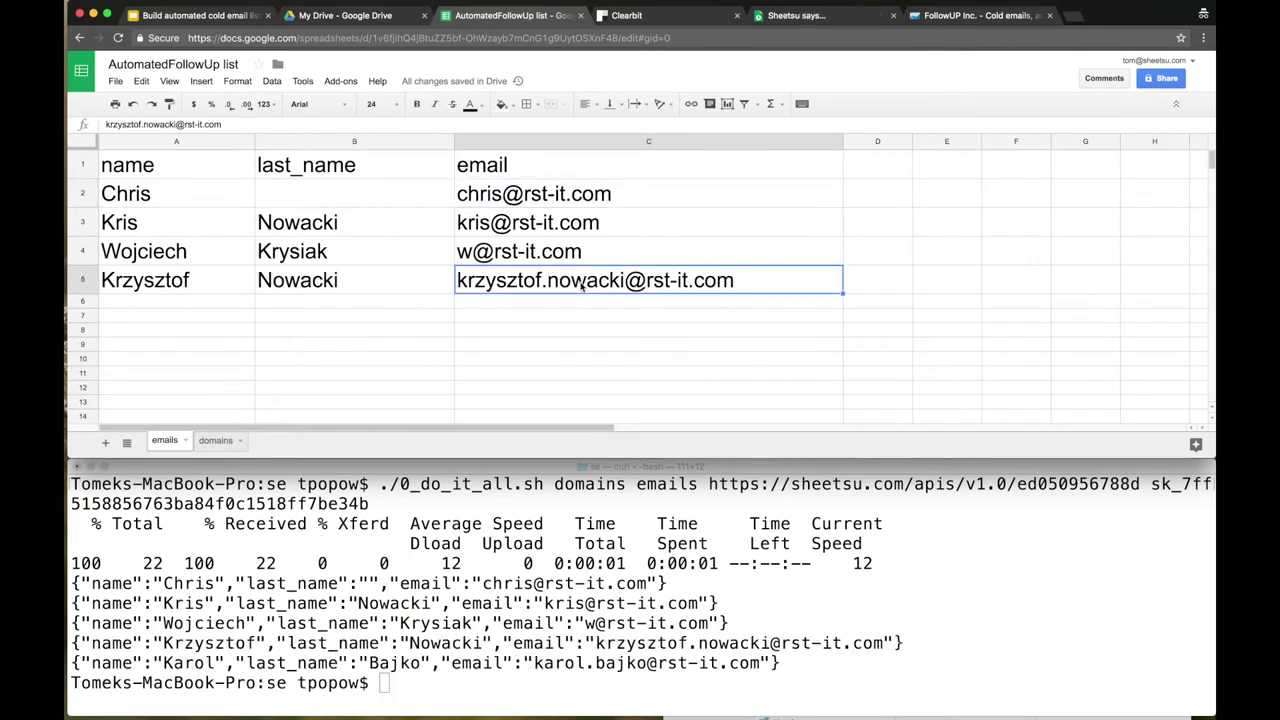
pyautogui.click(294, 686)
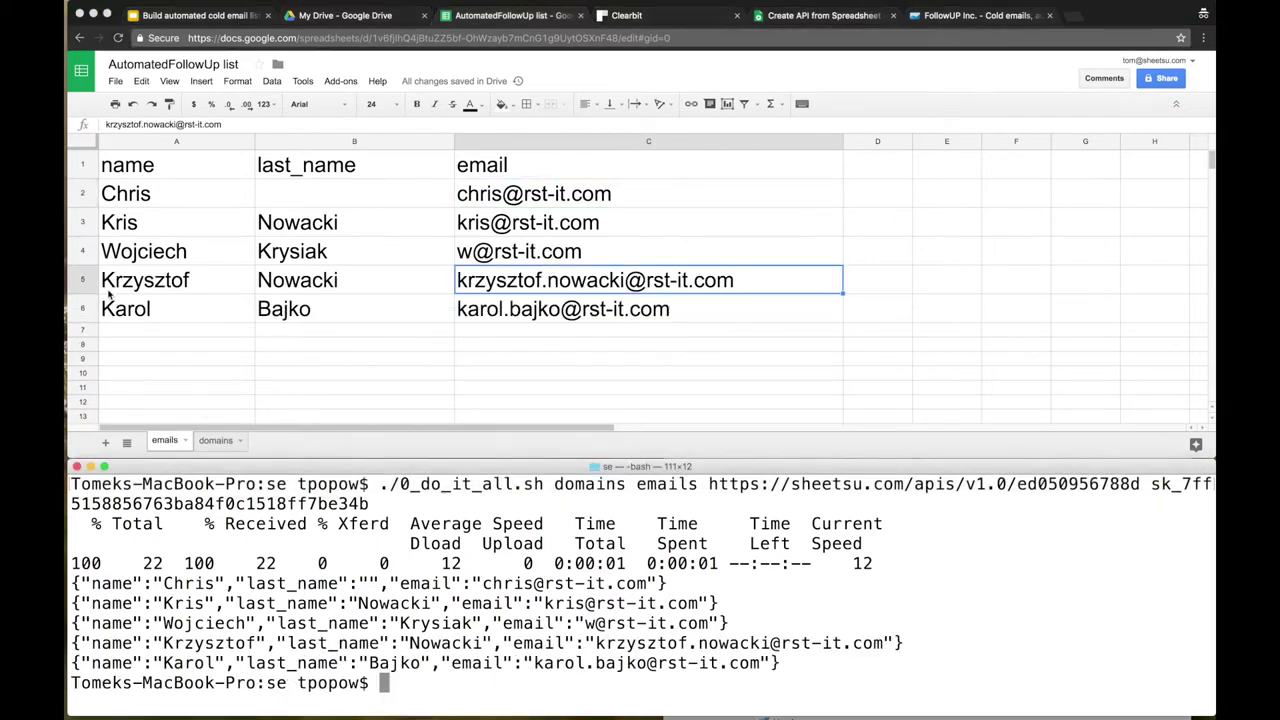
pyautogui.click(160, 332)
pyautogui.moveTo(163, 320); pyautogui.dragTo(550, 196)
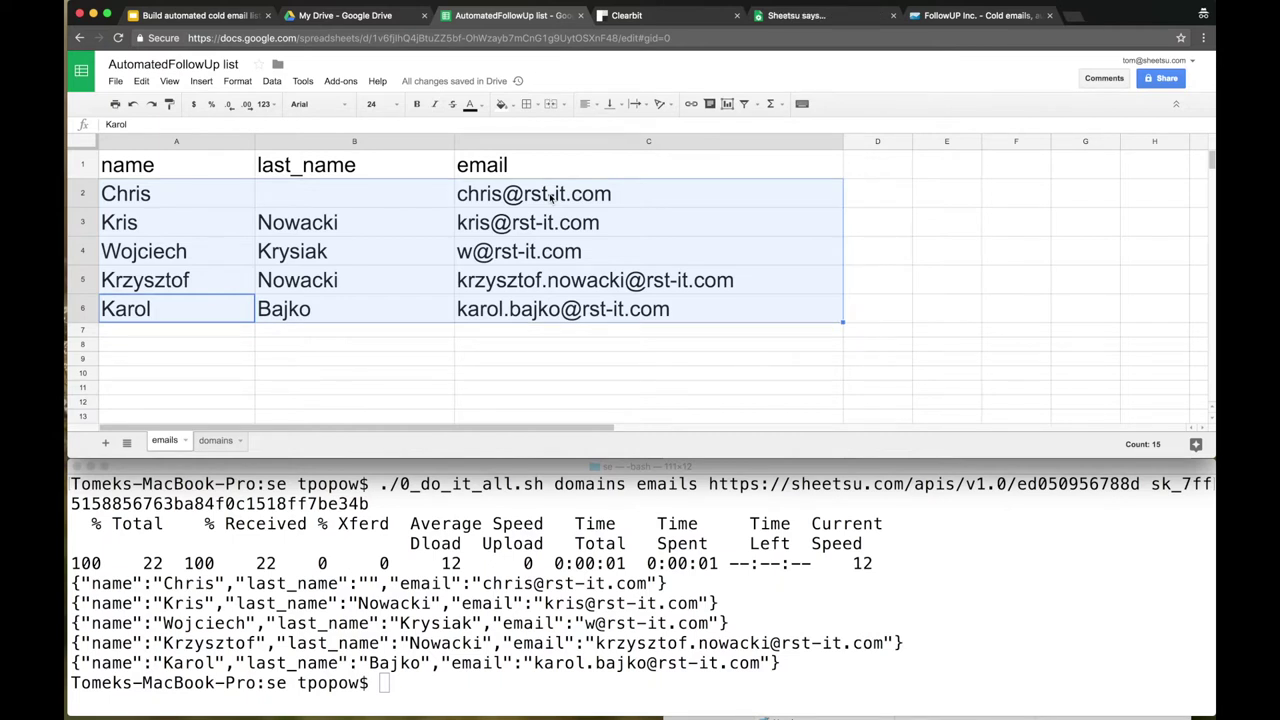
# Glance at the domains sheet and clear the terminal output.
pyautogui.click(214, 441)
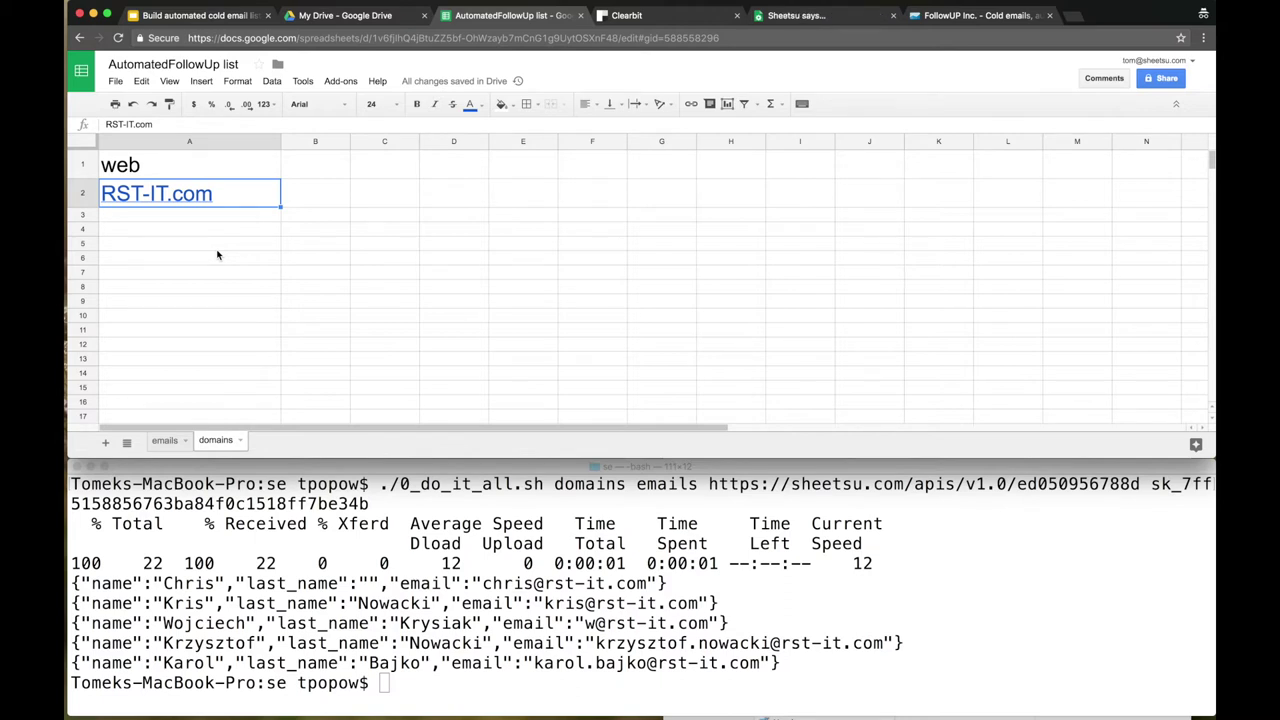
pyautogui.click(398, 680)
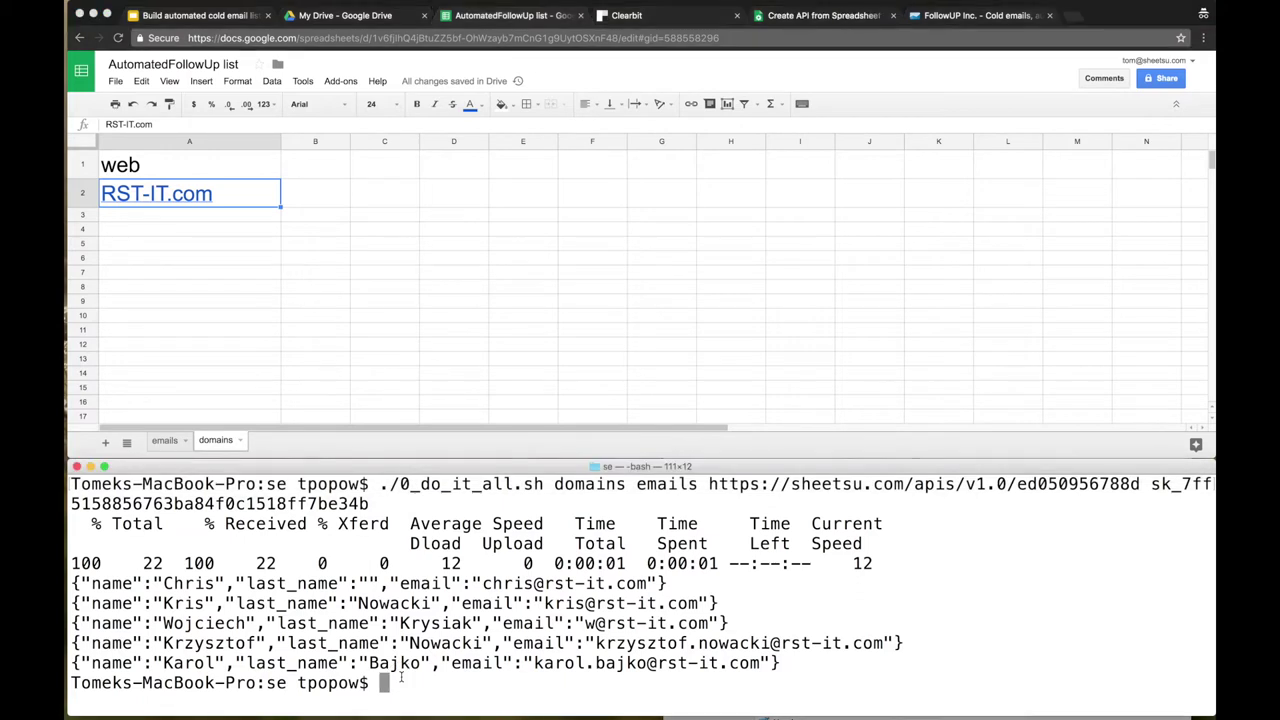
pyautogui.write('clear')
pyautogui.press('Return')
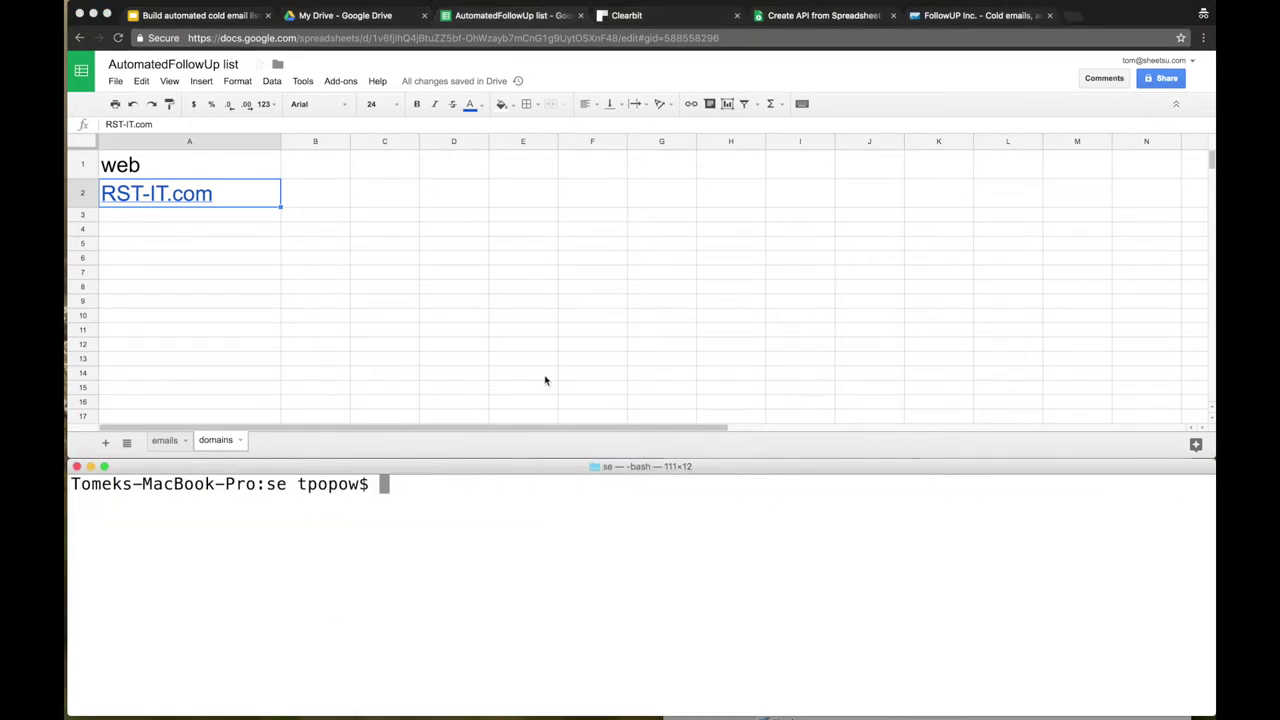
# Delete the imported contacts A2:C6 from the emails sheet, then go to My Drive.
pyautogui.click(172, 444)
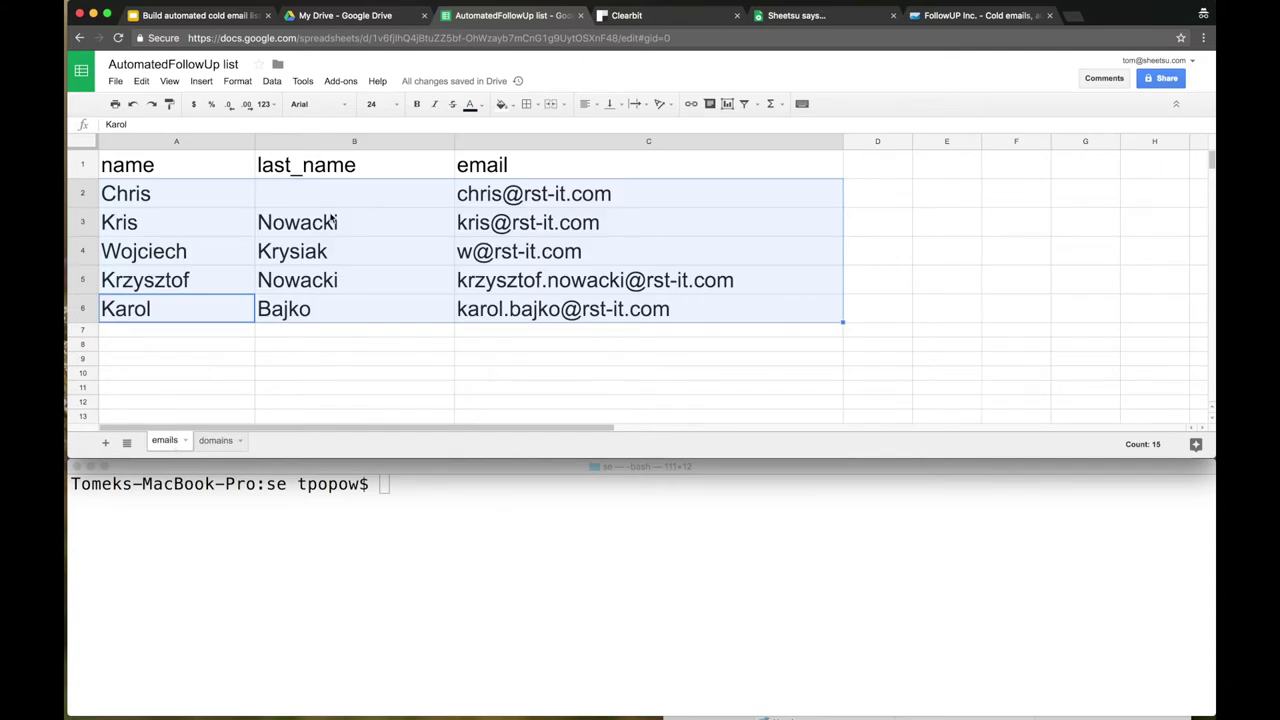
pyautogui.press('Delete')
pyautogui.click(302, 205)
pyautogui.press('Left')
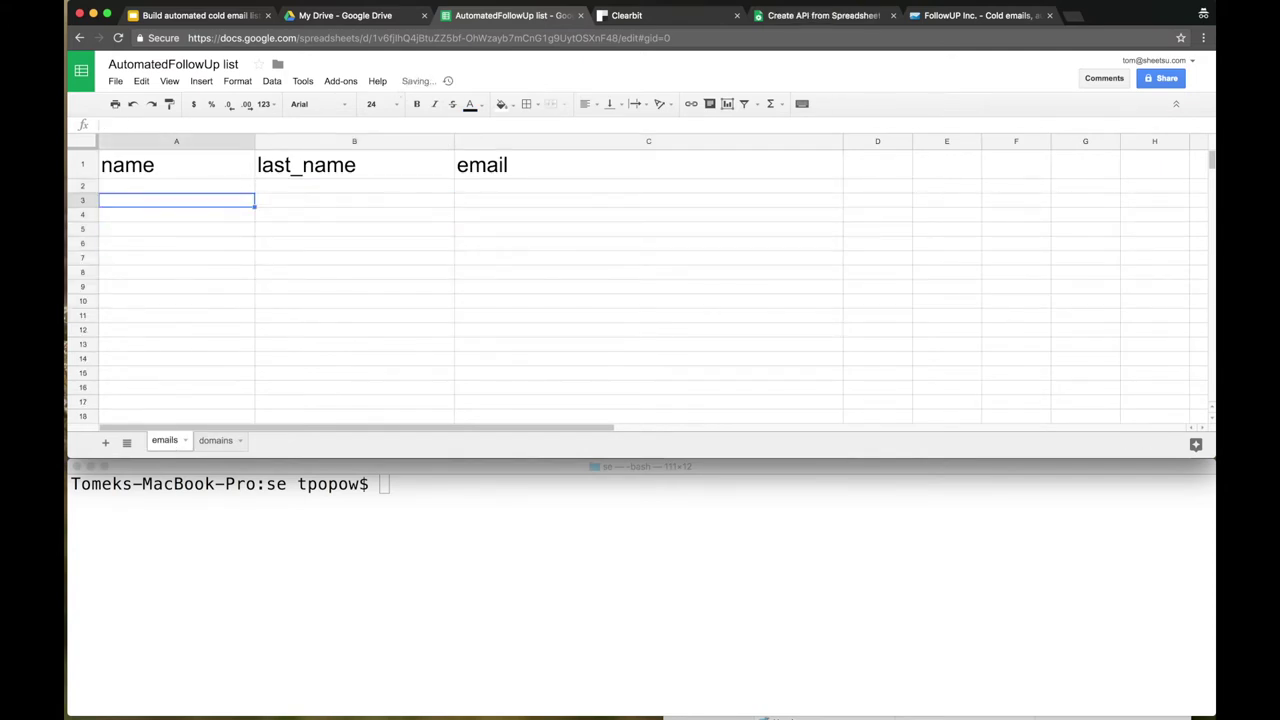
pyautogui.press('Up')
pyautogui.click(337, 14)
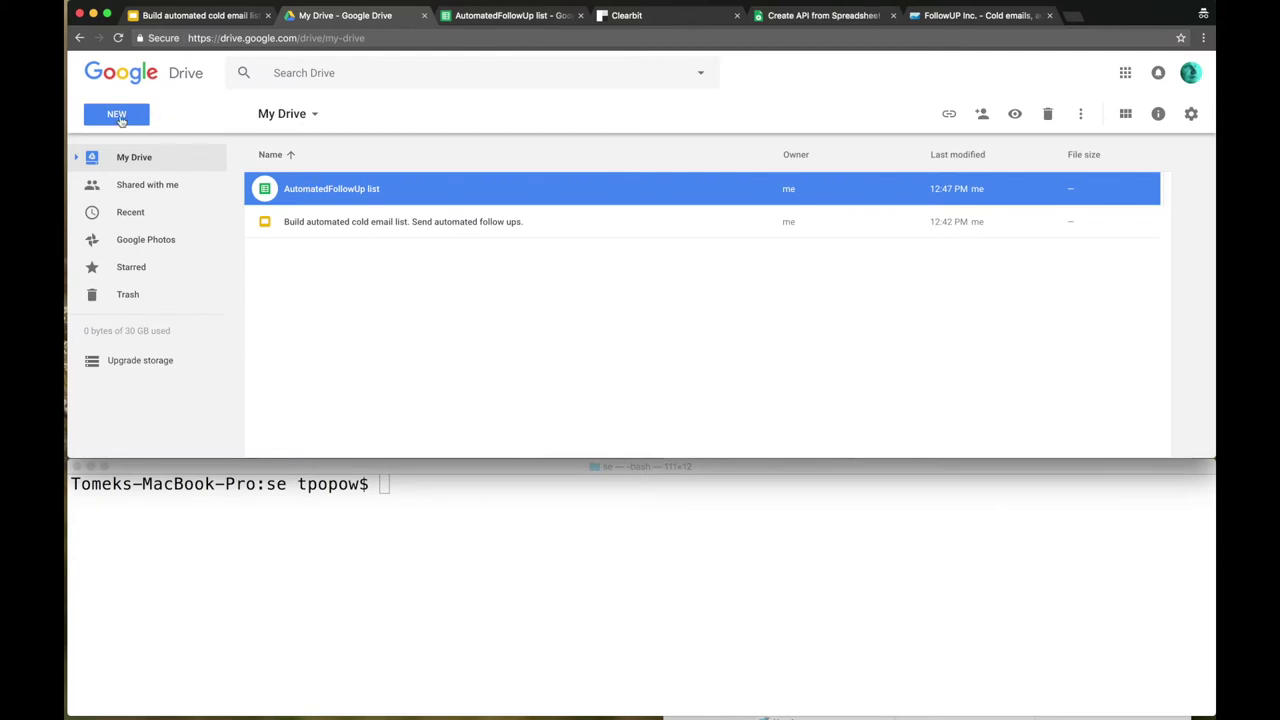
# Open and close Drive's New menu, then return to the AutomatedFollowUp list spreadsheet.
pyautogui.click(120, 120)
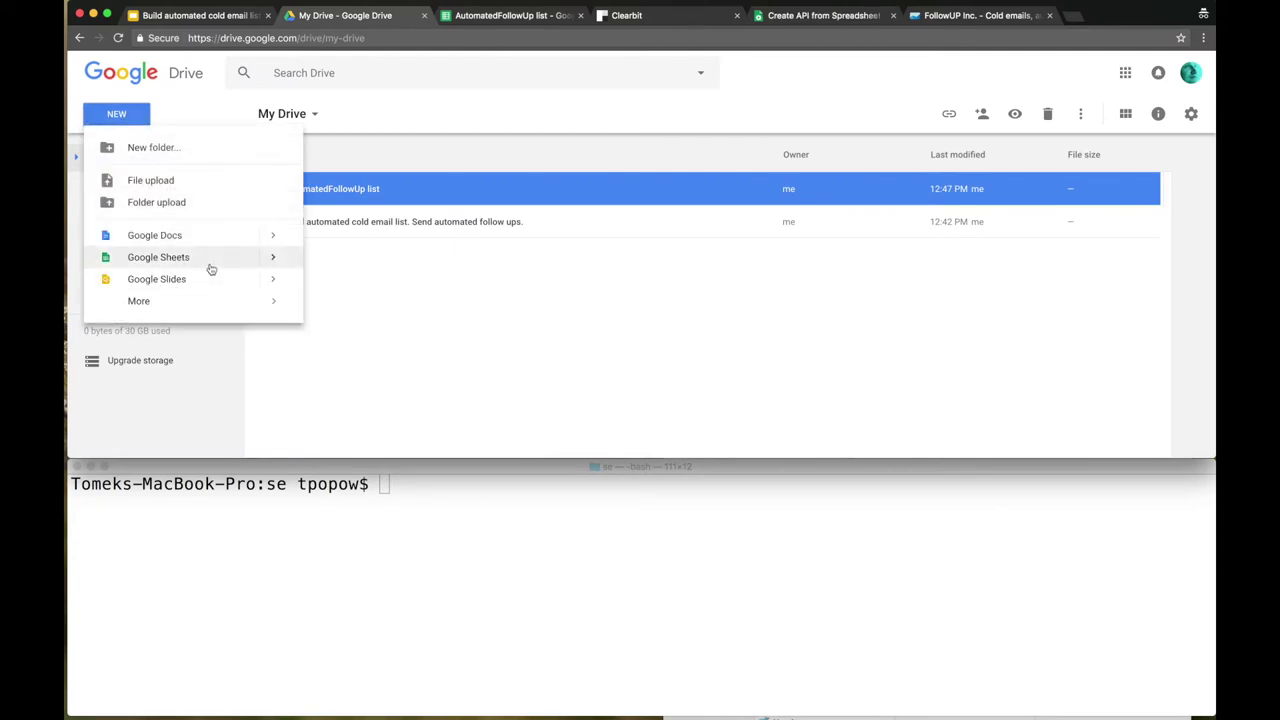
pyautogui.click(405, 360)
pyautogui.click(510, 15)
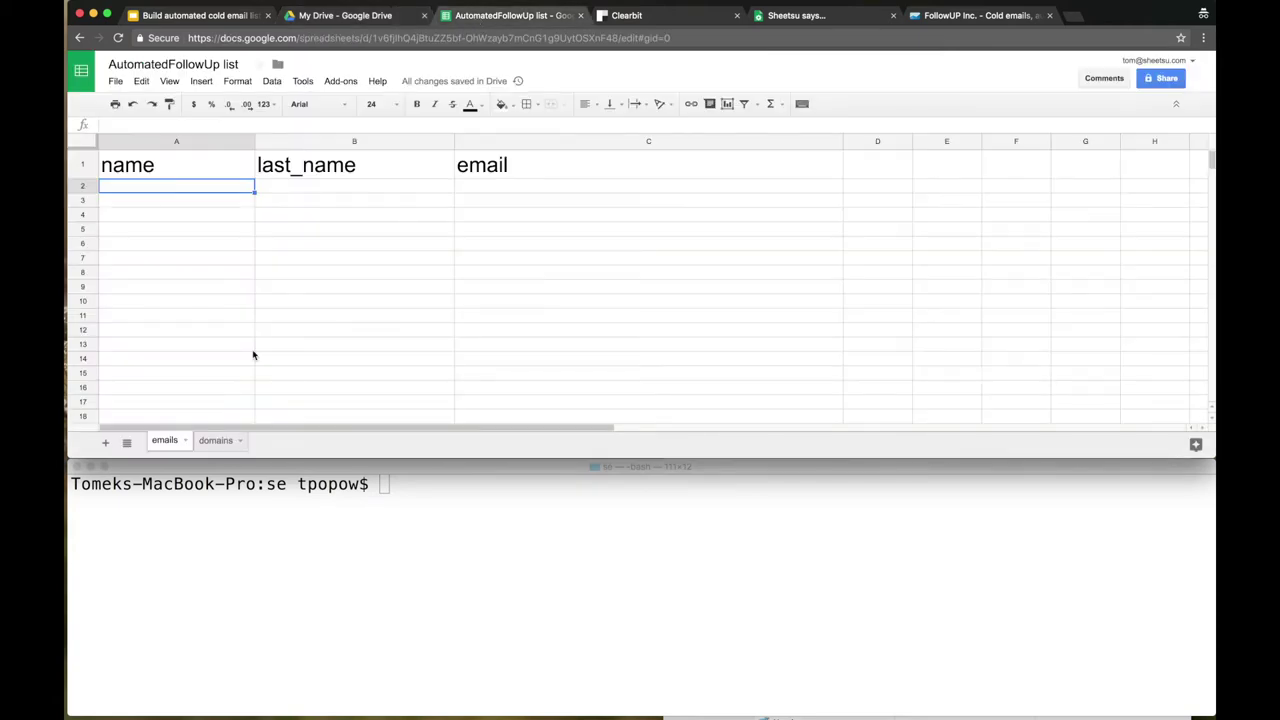
# Review the spreadsheet title and the name, last_name and email headers, then show the domains sheet.
pyautogui.doubleClick(199, 66)
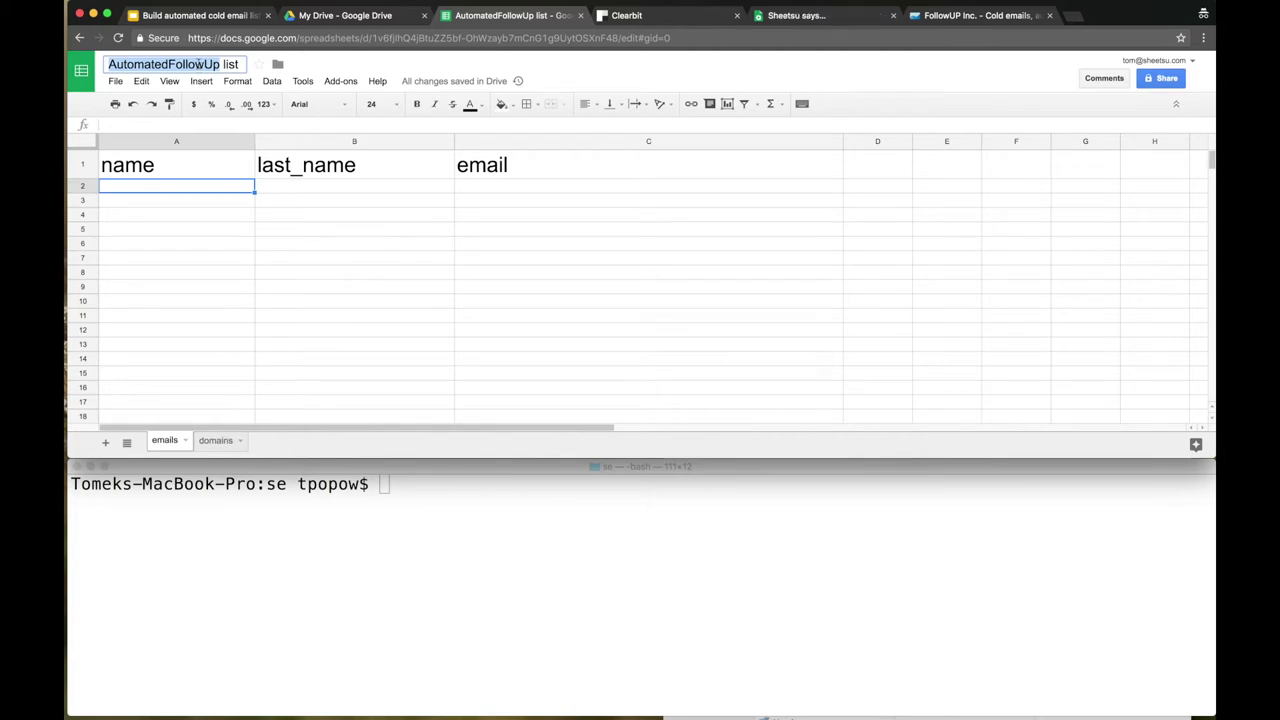
pyautogui.click(198, 64)
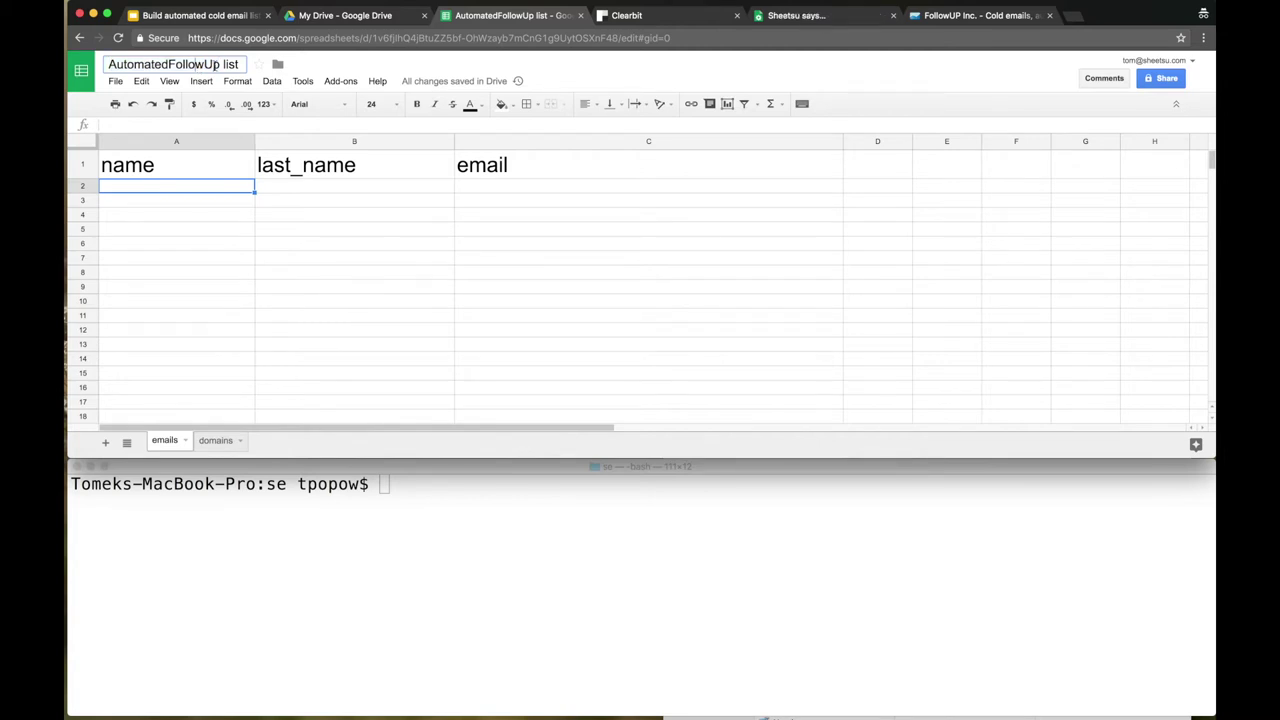
pyautogui.click(154, 202)
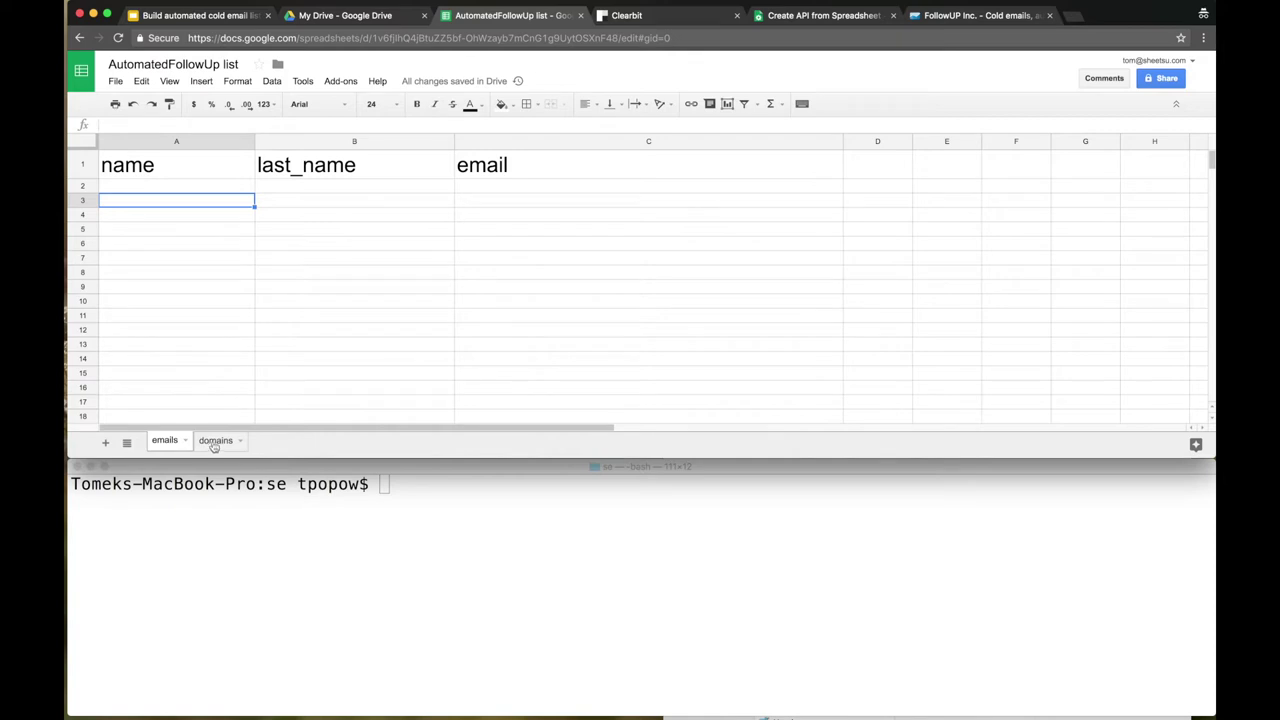
pyautogui.click(138, 168)
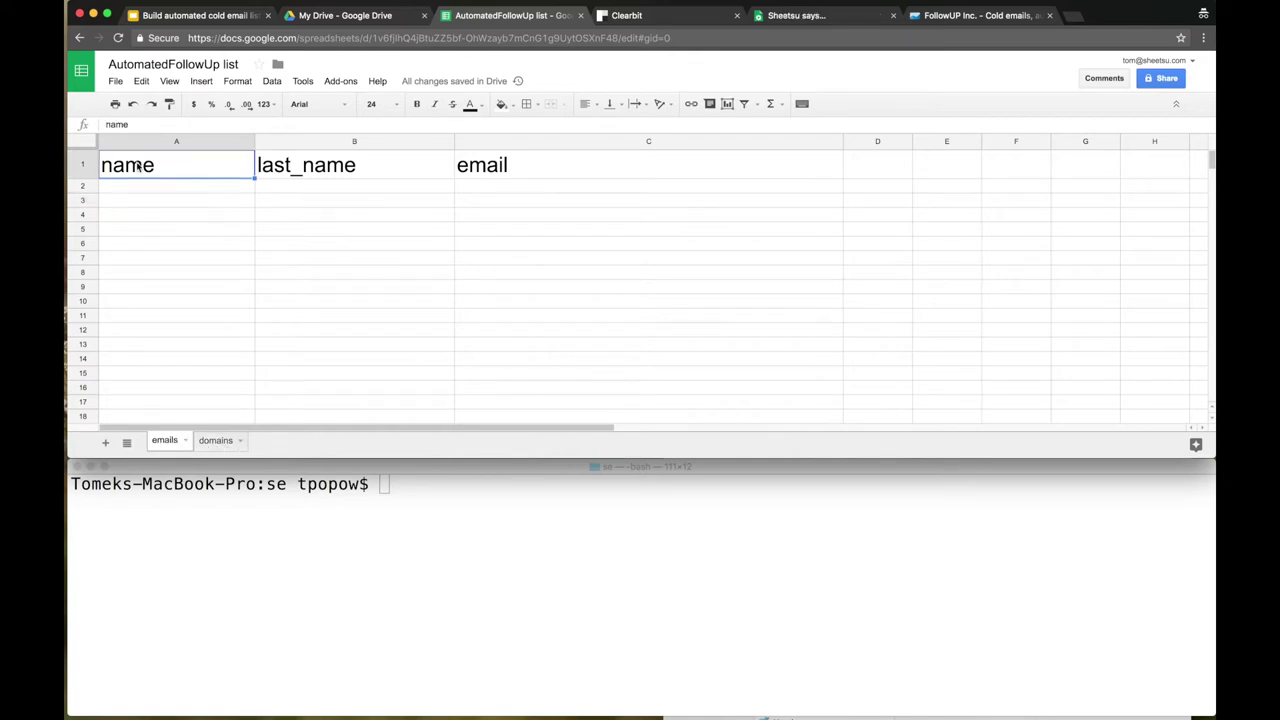
pyautogui.press('Tab')
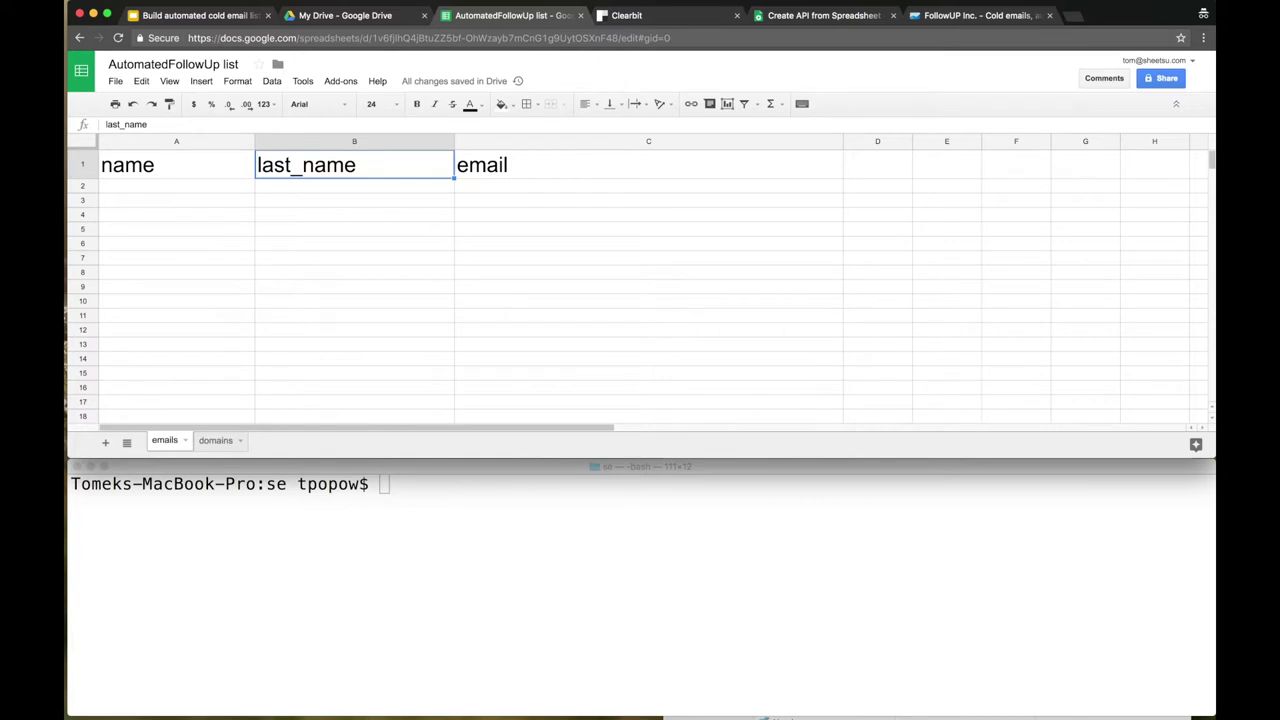
pyautogui.press('Tab')
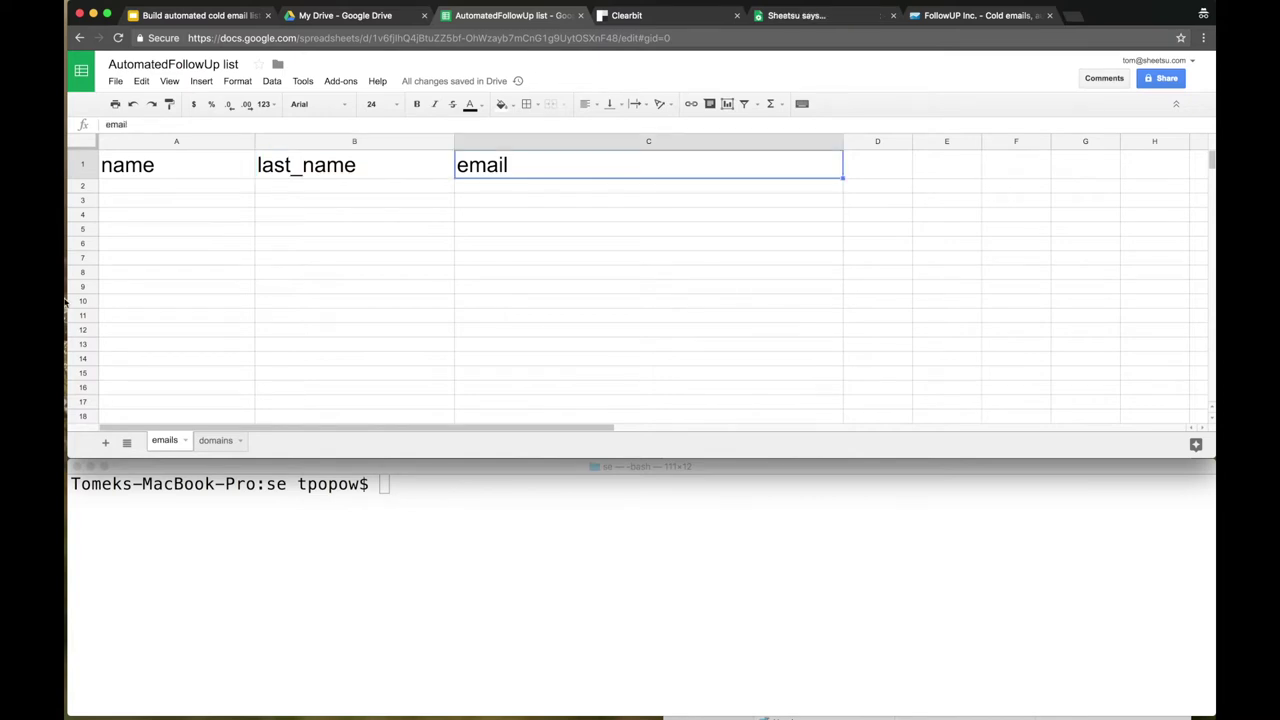
pyautogui.click(212, 444)
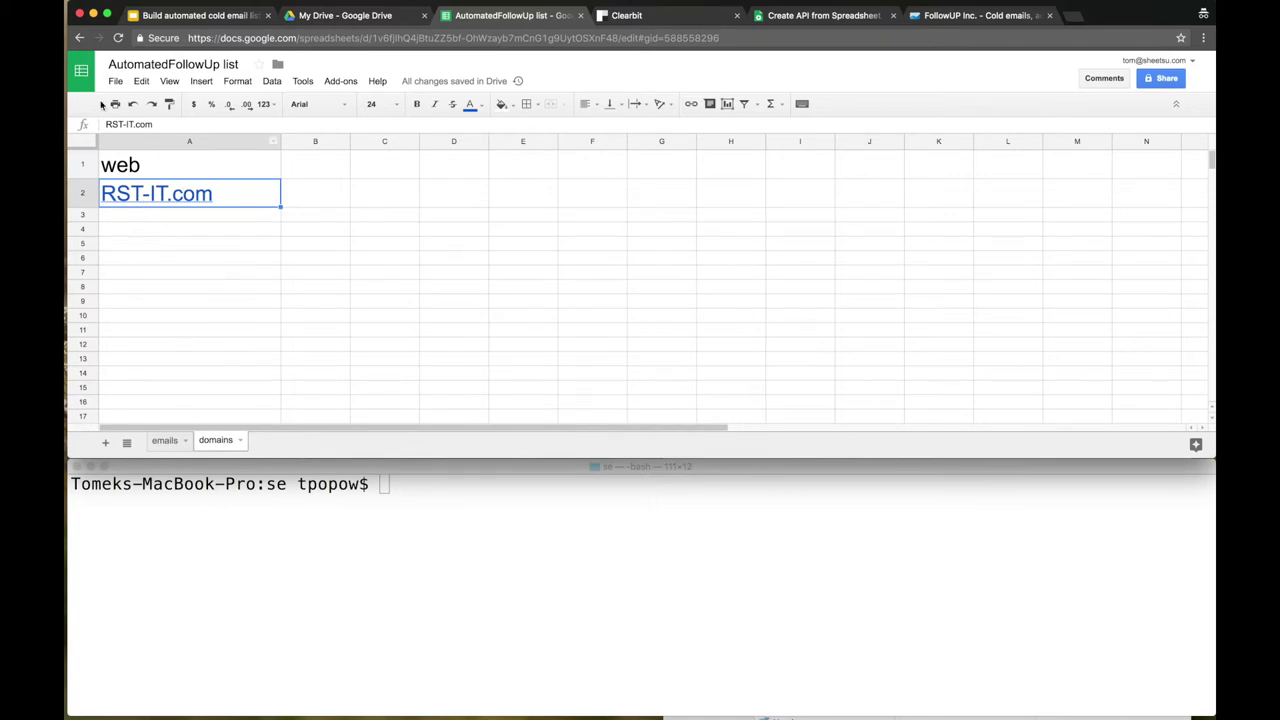
# Enter Twitter.com, blitz.com and endurance.com in A3–A5 under RST-IT.com.
pyautogui.click(148, 166)
pyautogui.press('Down')
pyautogui.press('Down')
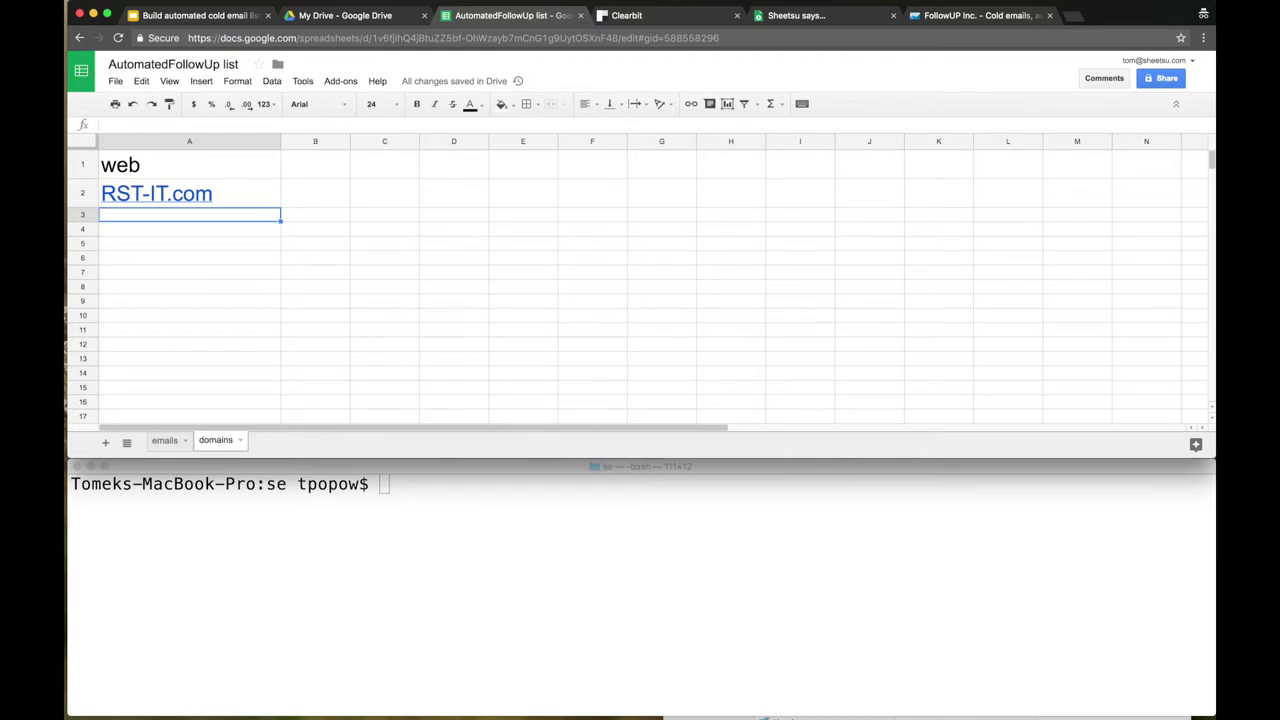
pyautogui.write('Twitter.com')
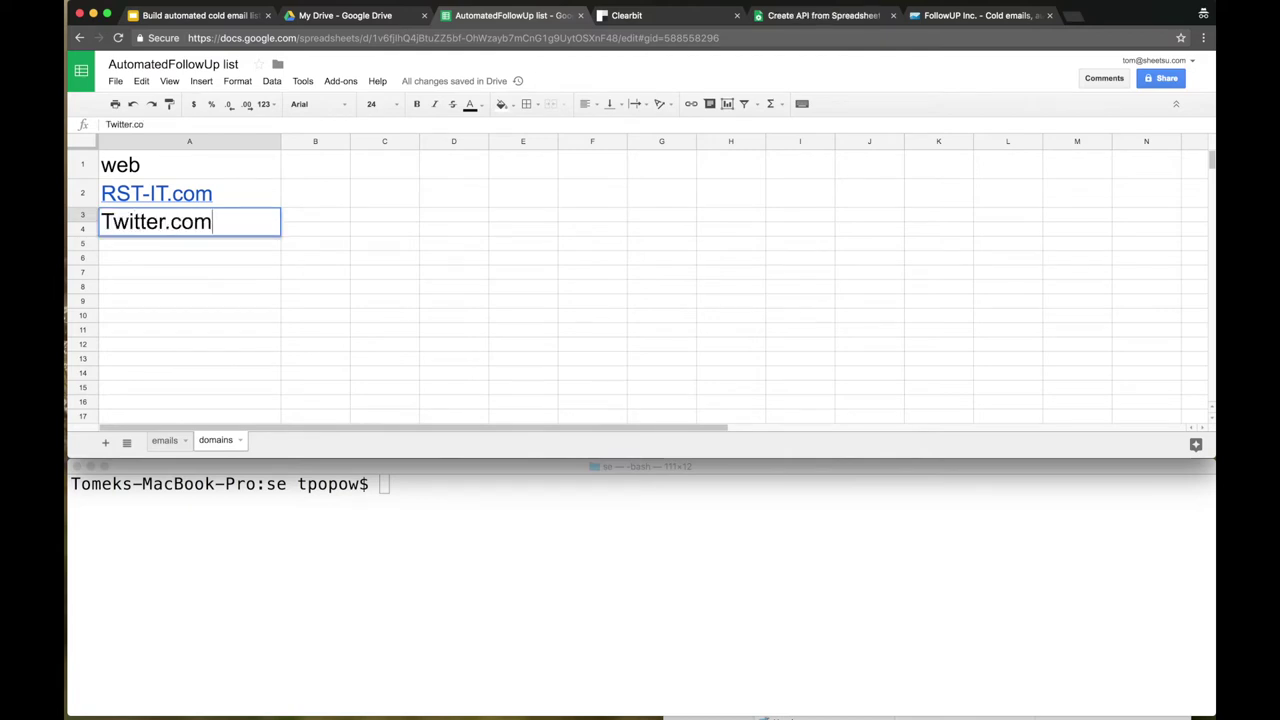
pyautogui.press('Return')
pyautogui.write('blitz.c')
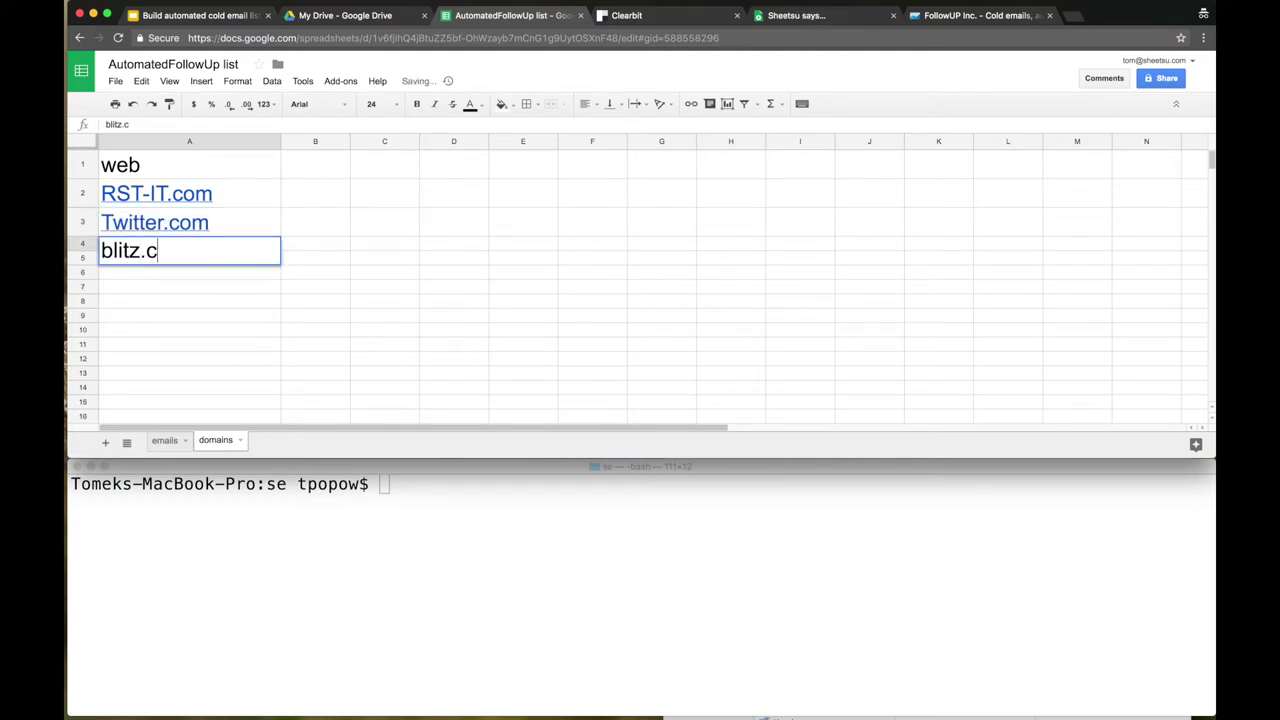
pyautogui.write('om')
pyautogui.press('Return')
pyautogui.write('e')
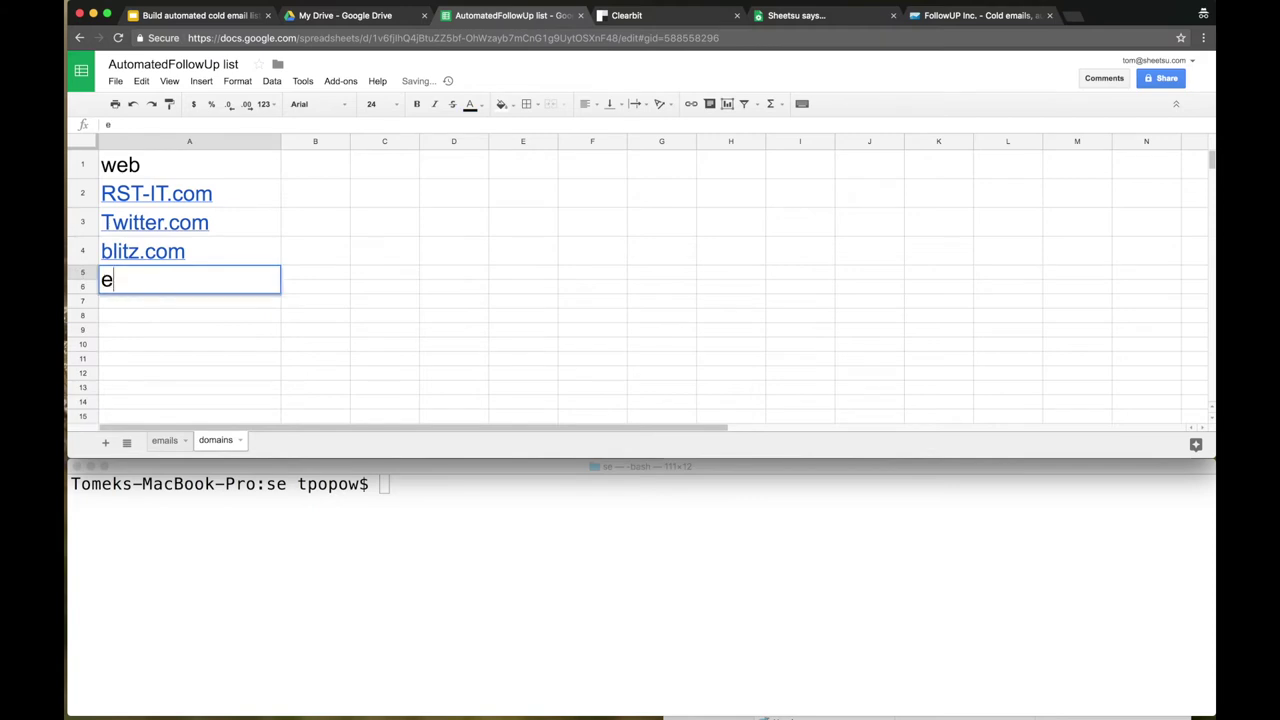
pyautogui.write('ndurance.com')
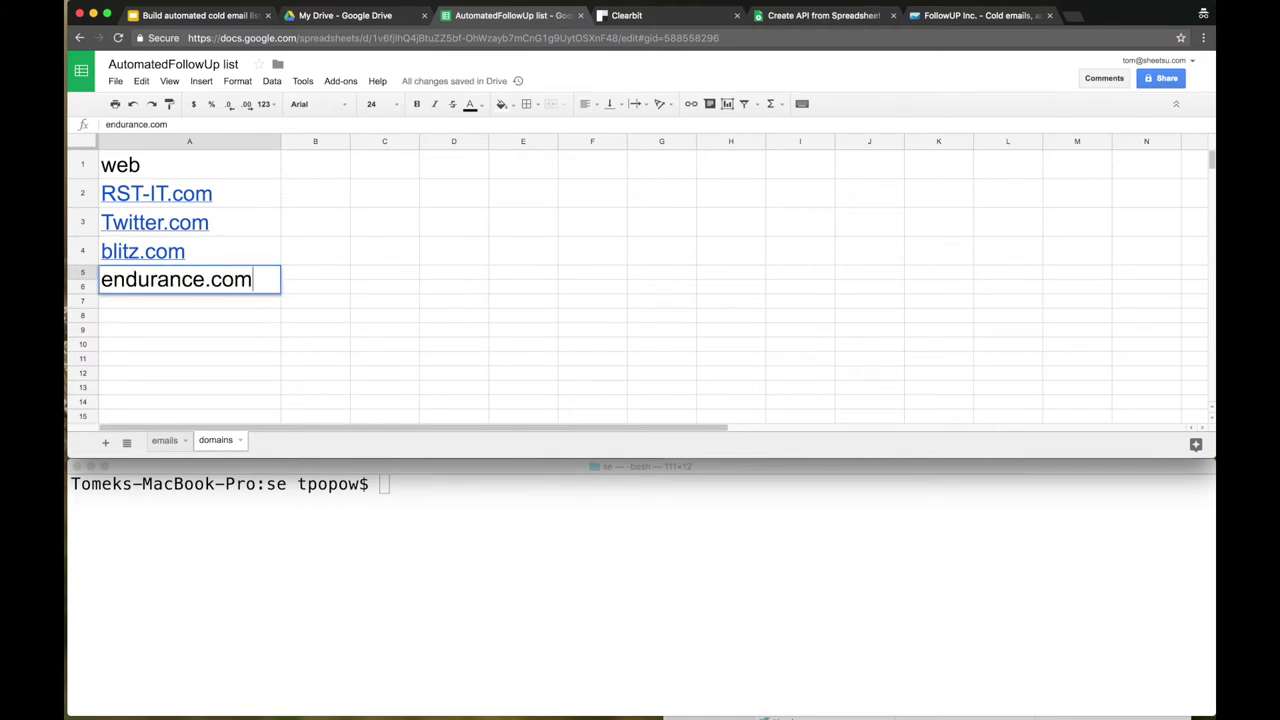
pyautogui.press('Return')
pyautogui.click(189, 280)
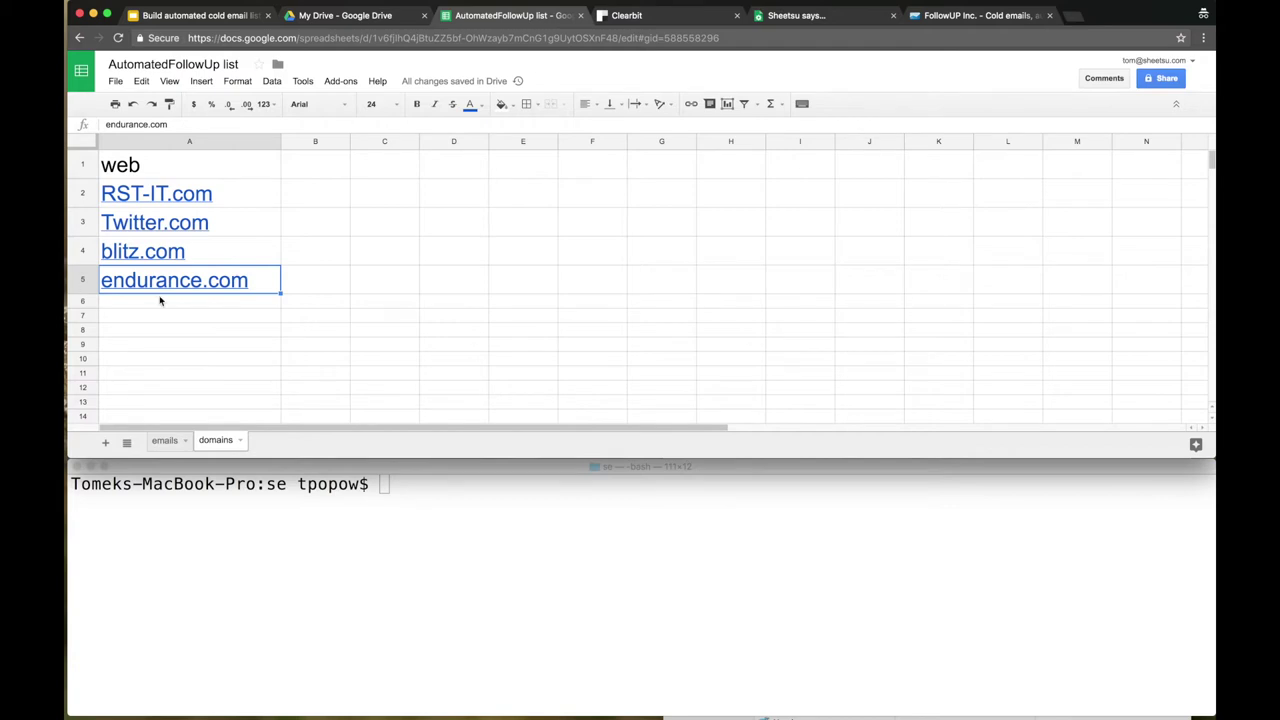
# Switch to the emails sheet and step across its name and last_name headings.
pyautogui.click(165, 440)
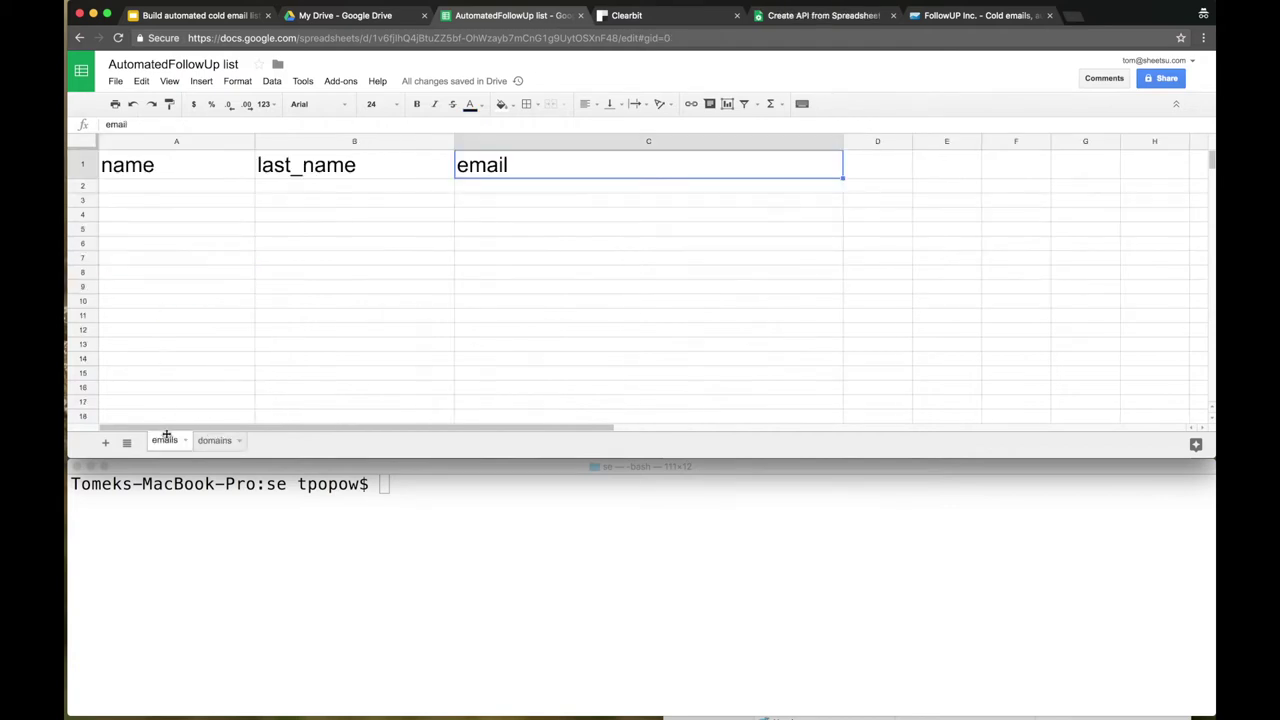
pyautogui.click(174, 171)
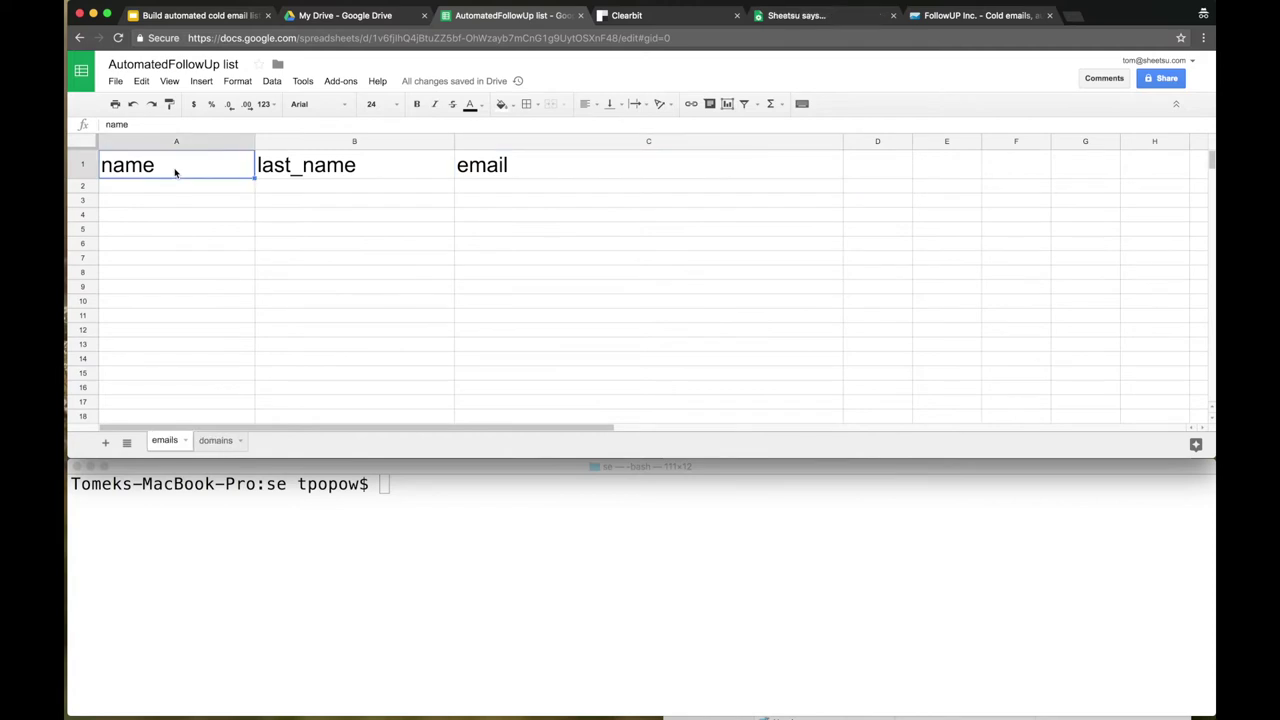
pyautogui.press('Right')
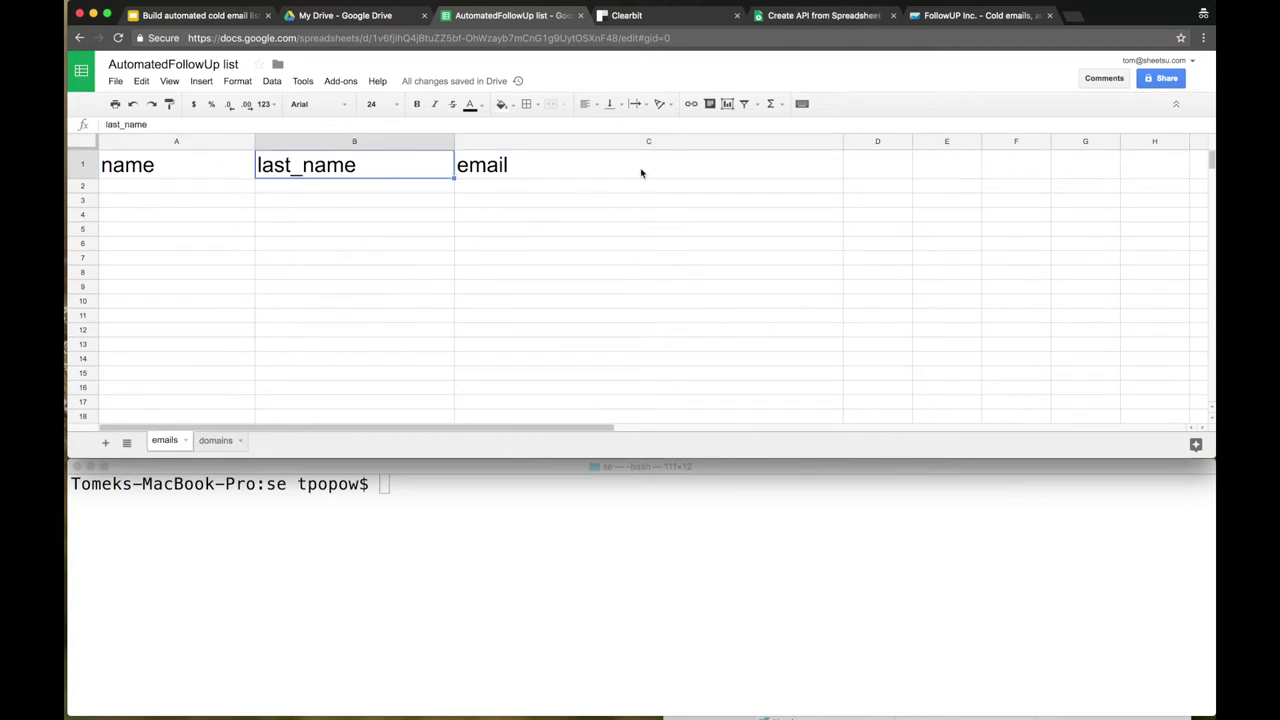
# Select the secret API key on Clearbit's API page, then move to the Sheetsu site.
pyautogui.click(647, 17)
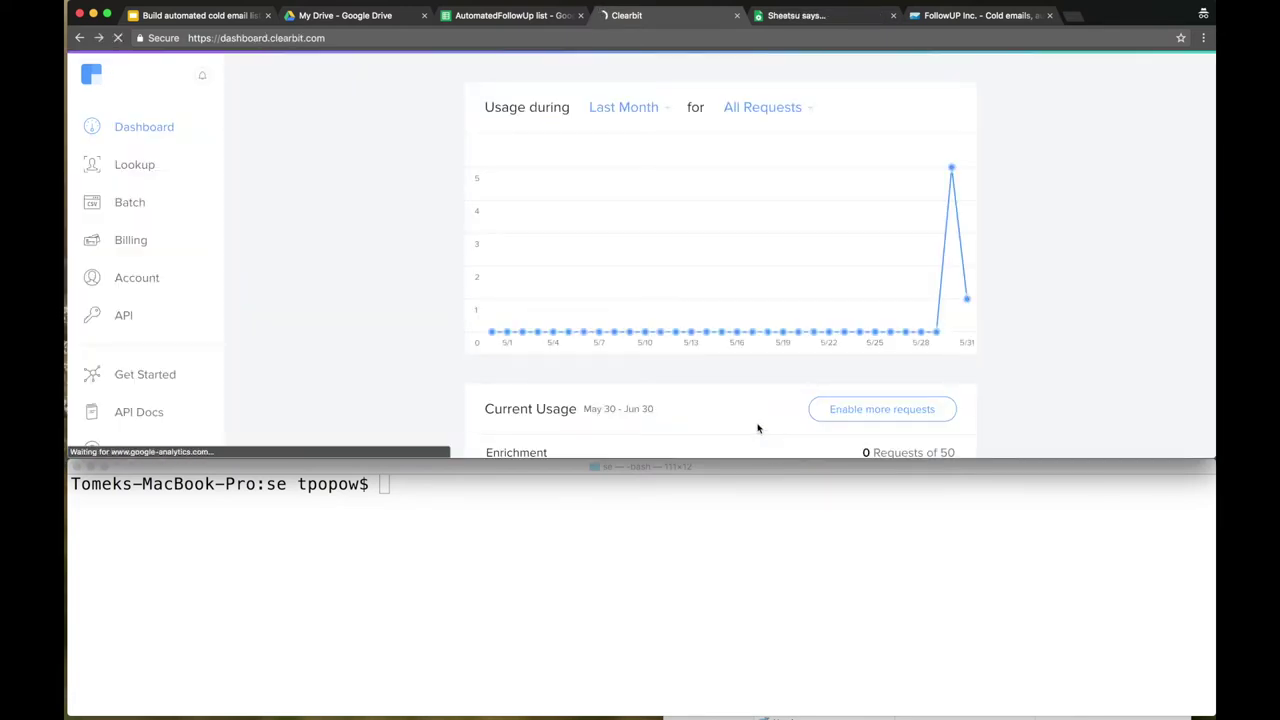
pyautogui.click(125, 316)
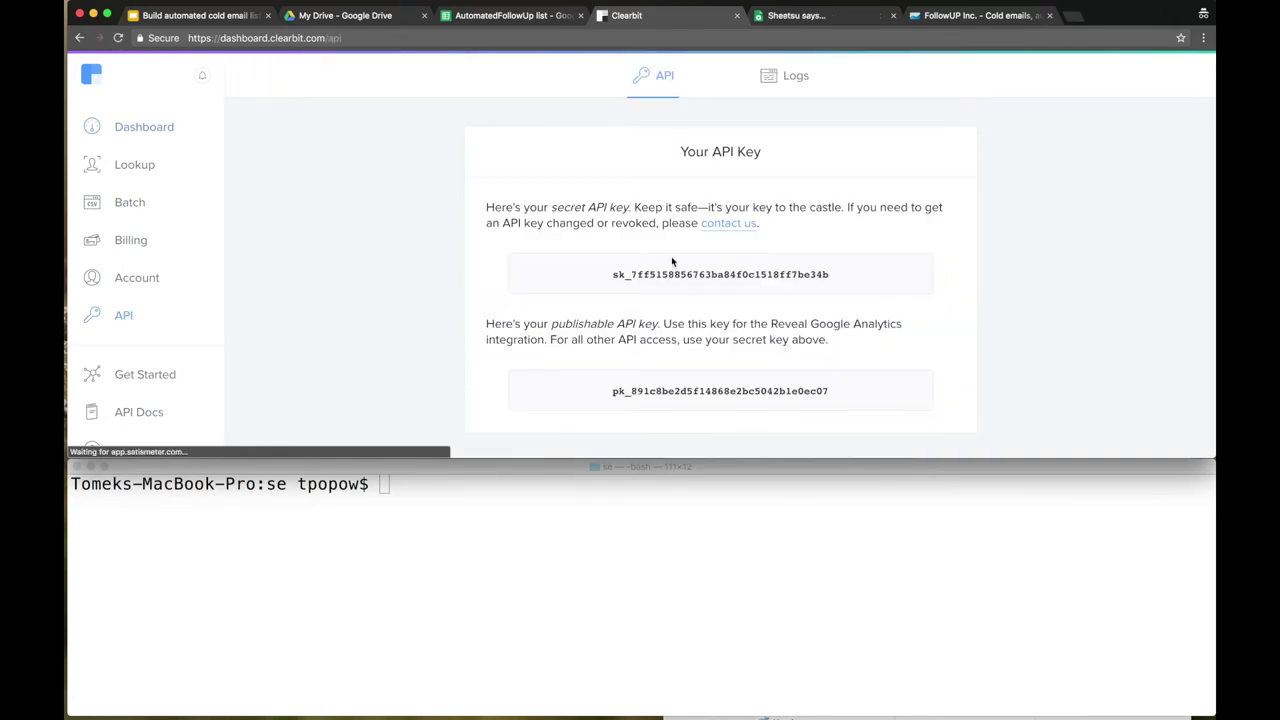
pyautogui.doubleClick(668, 274)
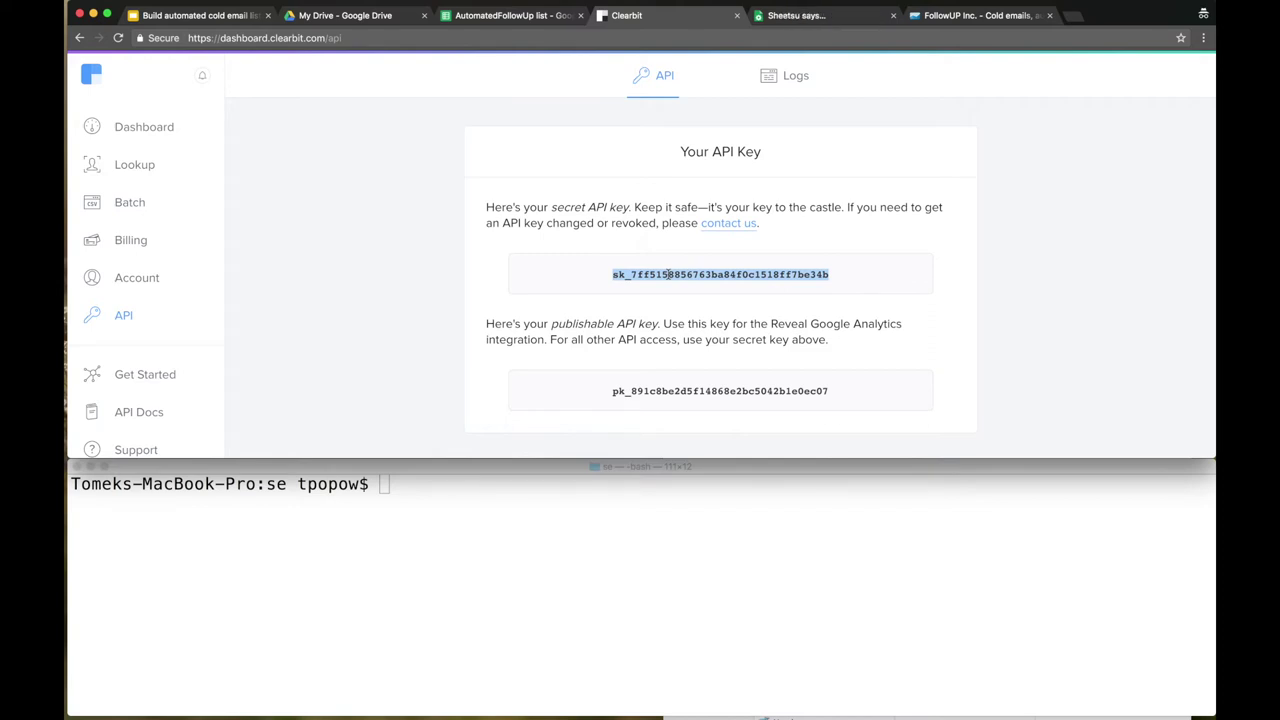
pyautogui.click(795, 16)
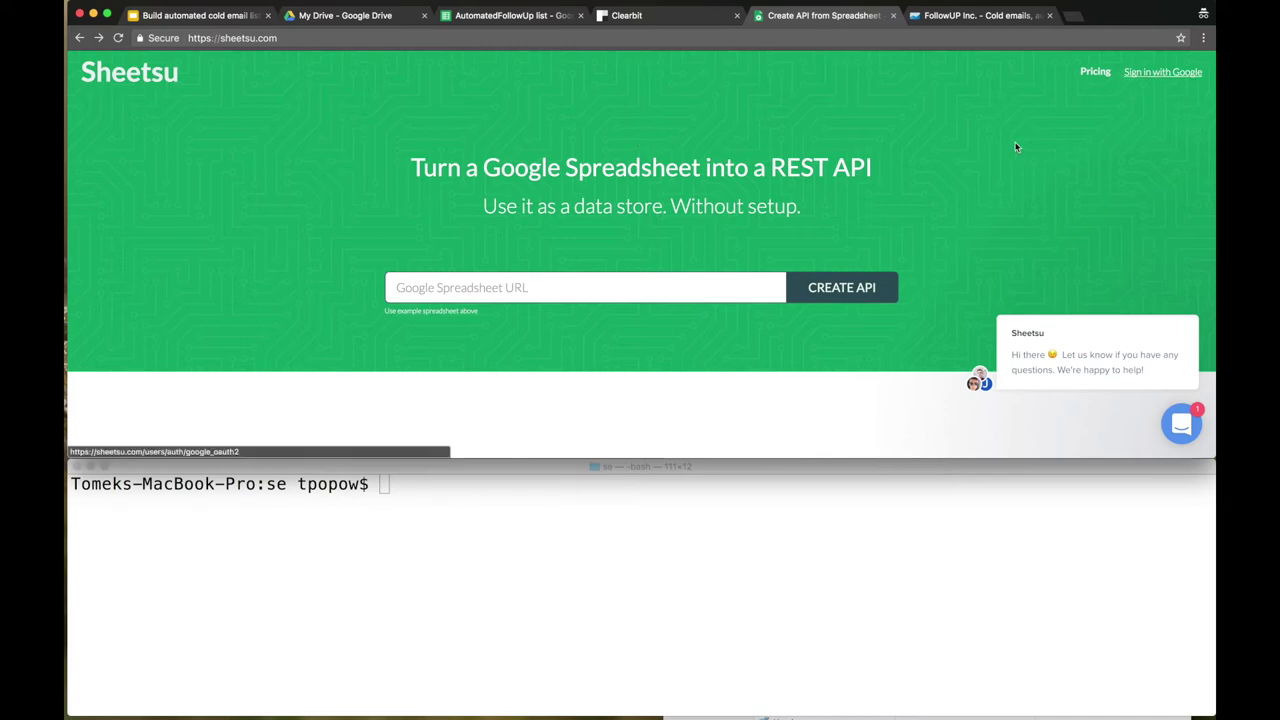
# Sign in to Sheetsu with the Google account and allow access.
pyautogui.click(1176, 73)
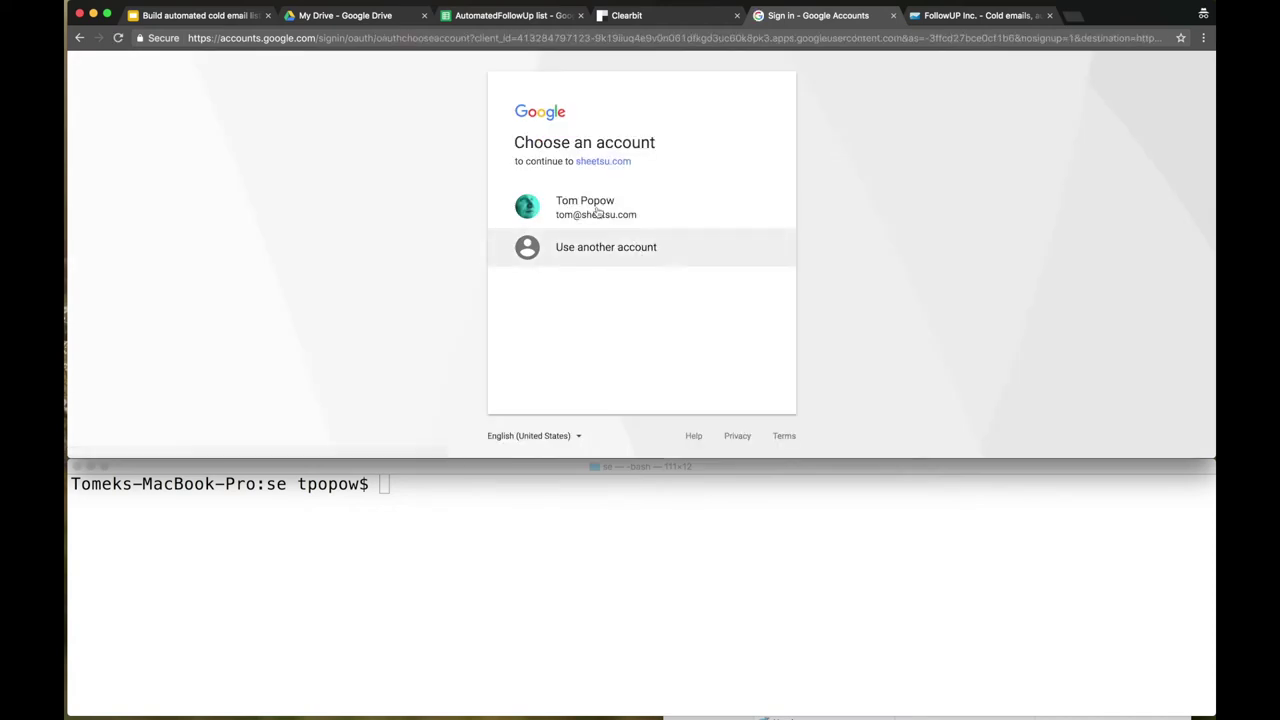
pyautogui.click(611, 206)
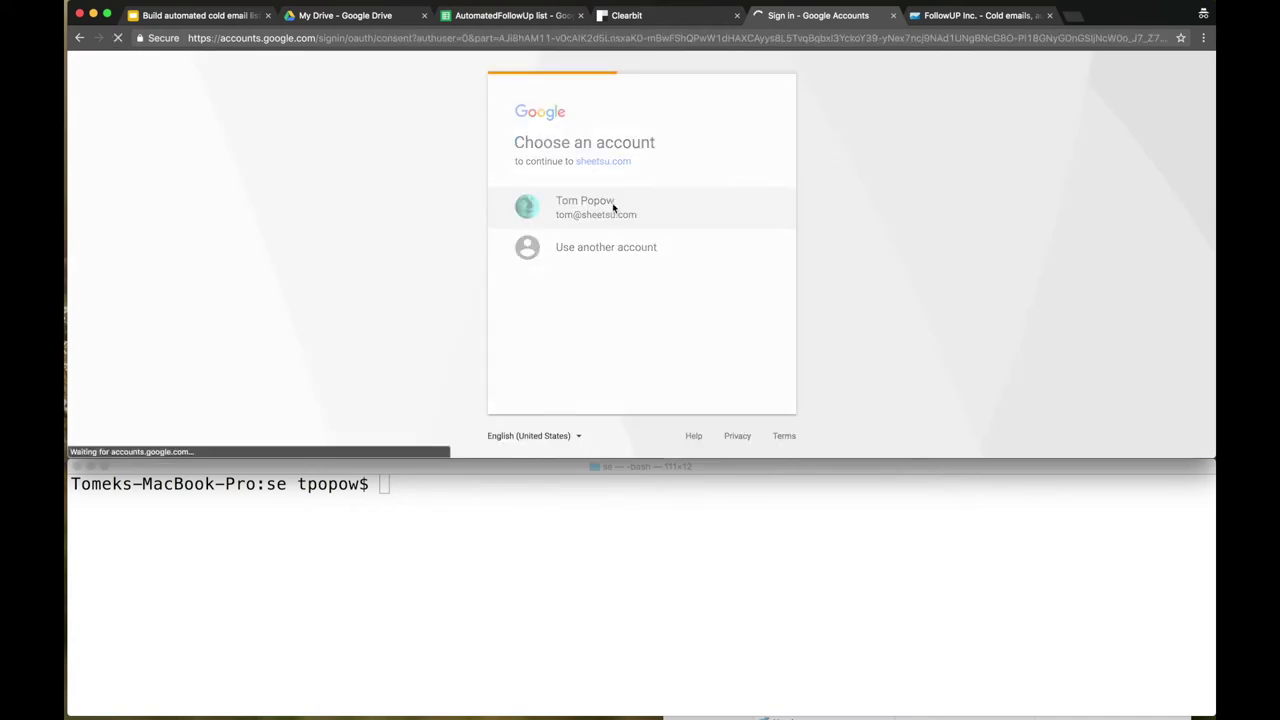
pyautogui.click(739, 421)
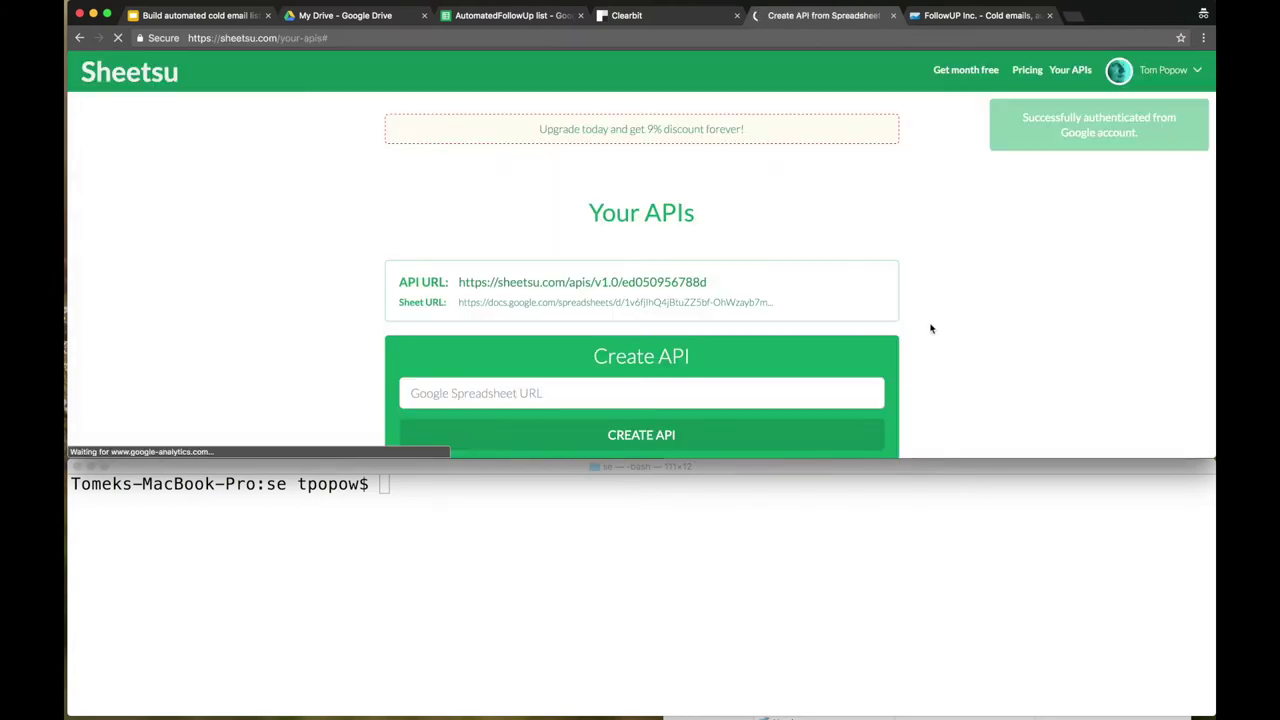
# Delete the existing spreadsheet API from Sheetsu and return to the spreadsheet.
pyautogui.scroll(-2, 930, 326)
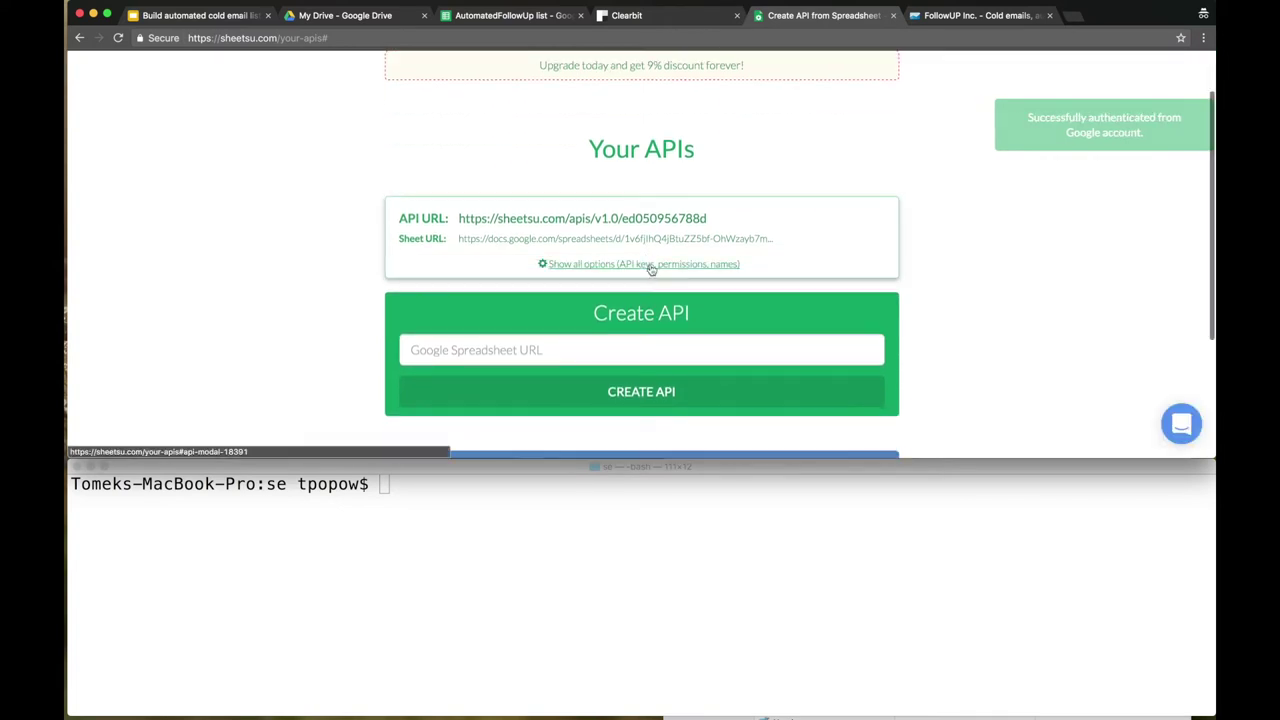
pyautogui.click(650, 265)
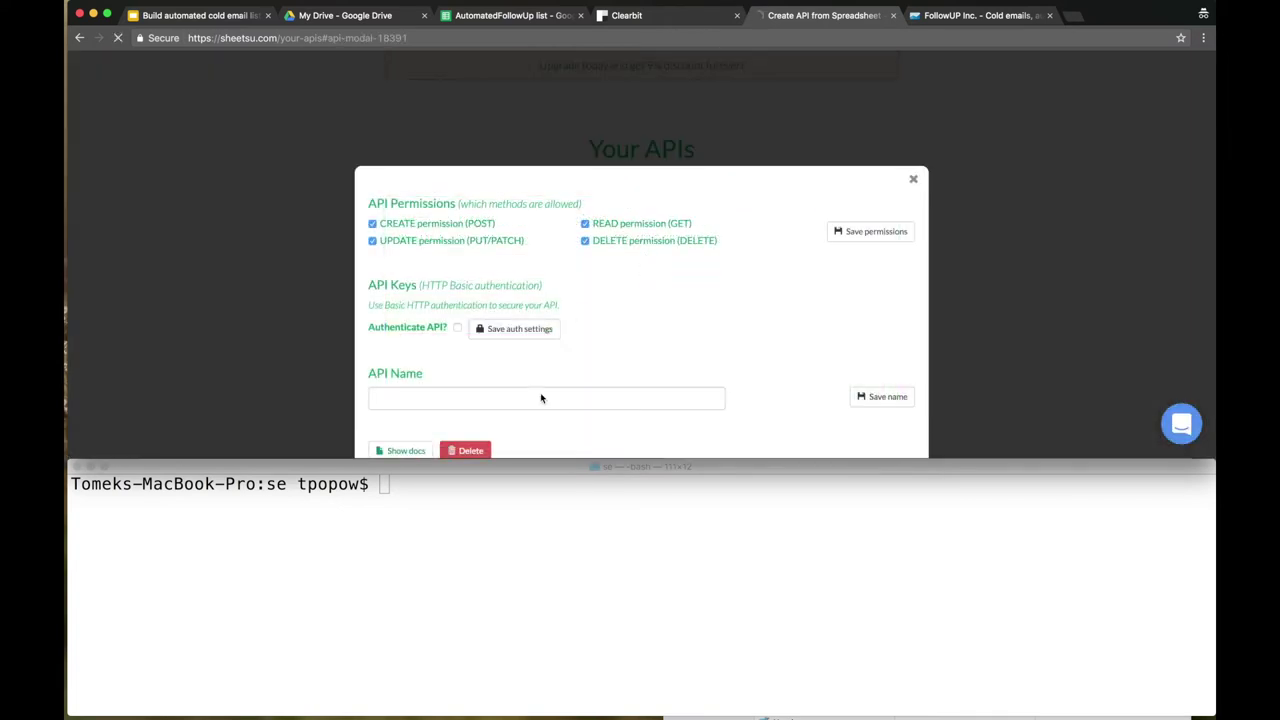
pyautogui.click(467, 451)
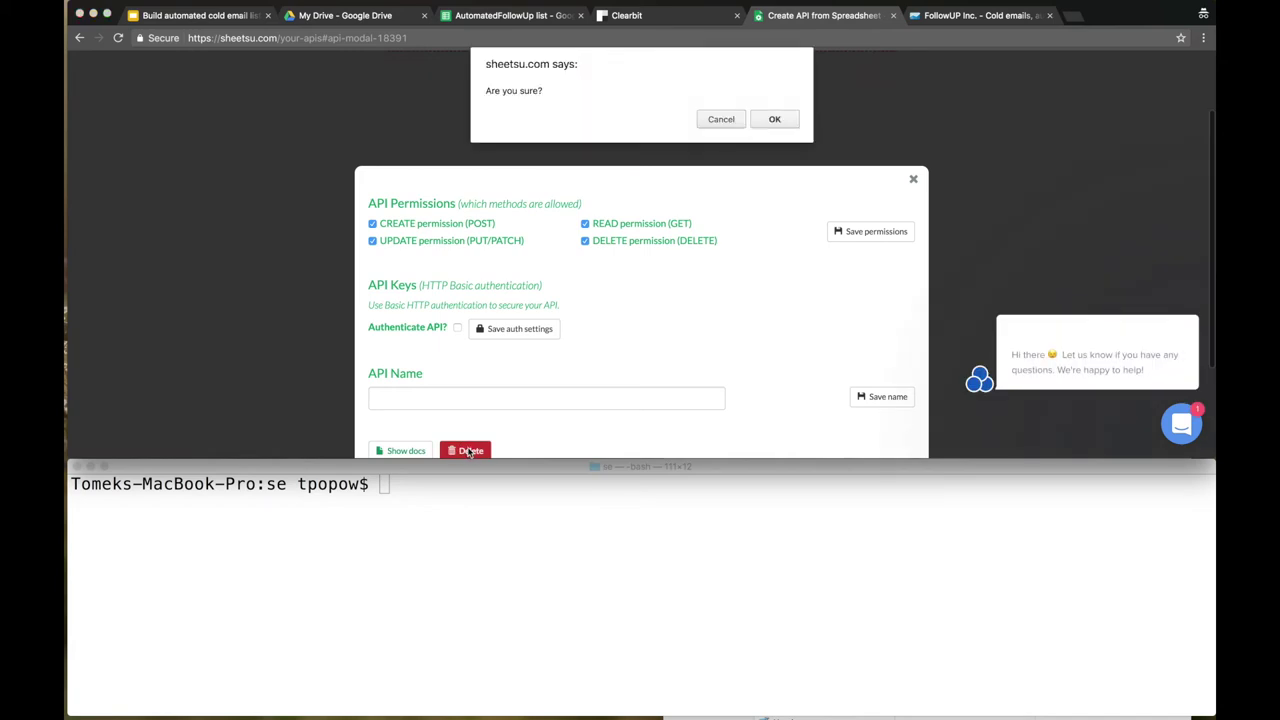
pyautogui.click(772, 121)
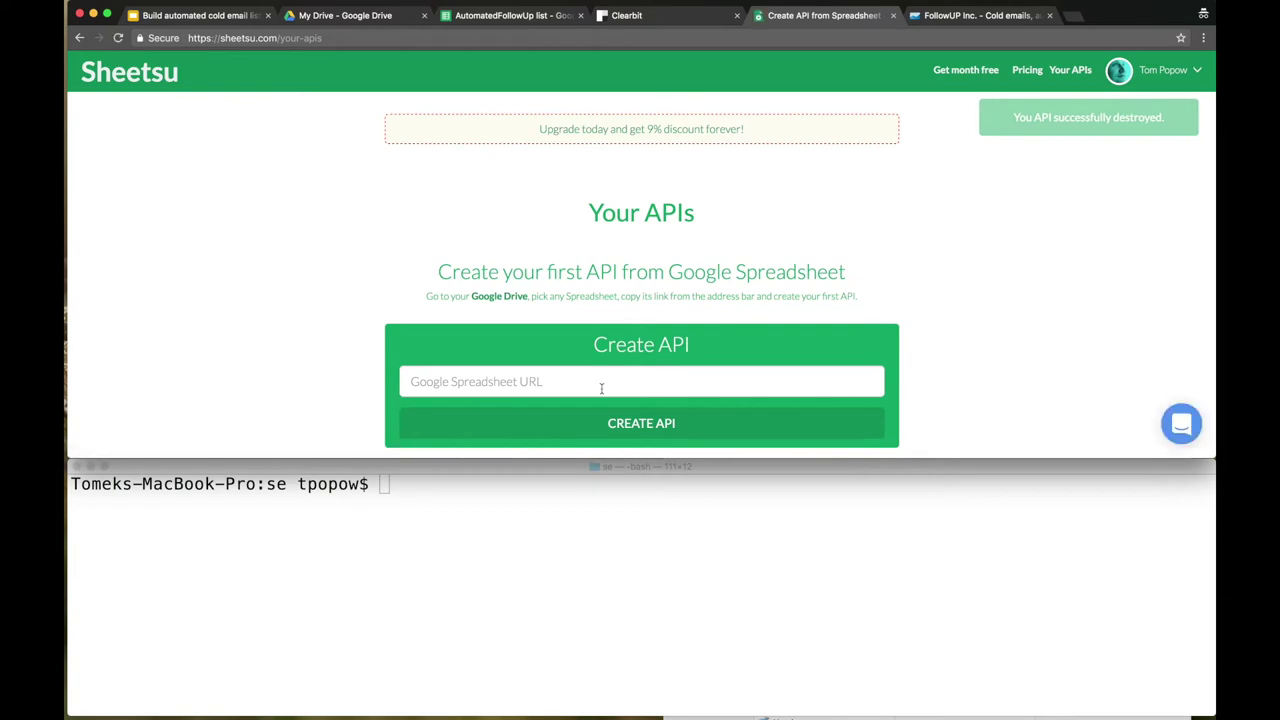
pyautogui.click(510, 15)
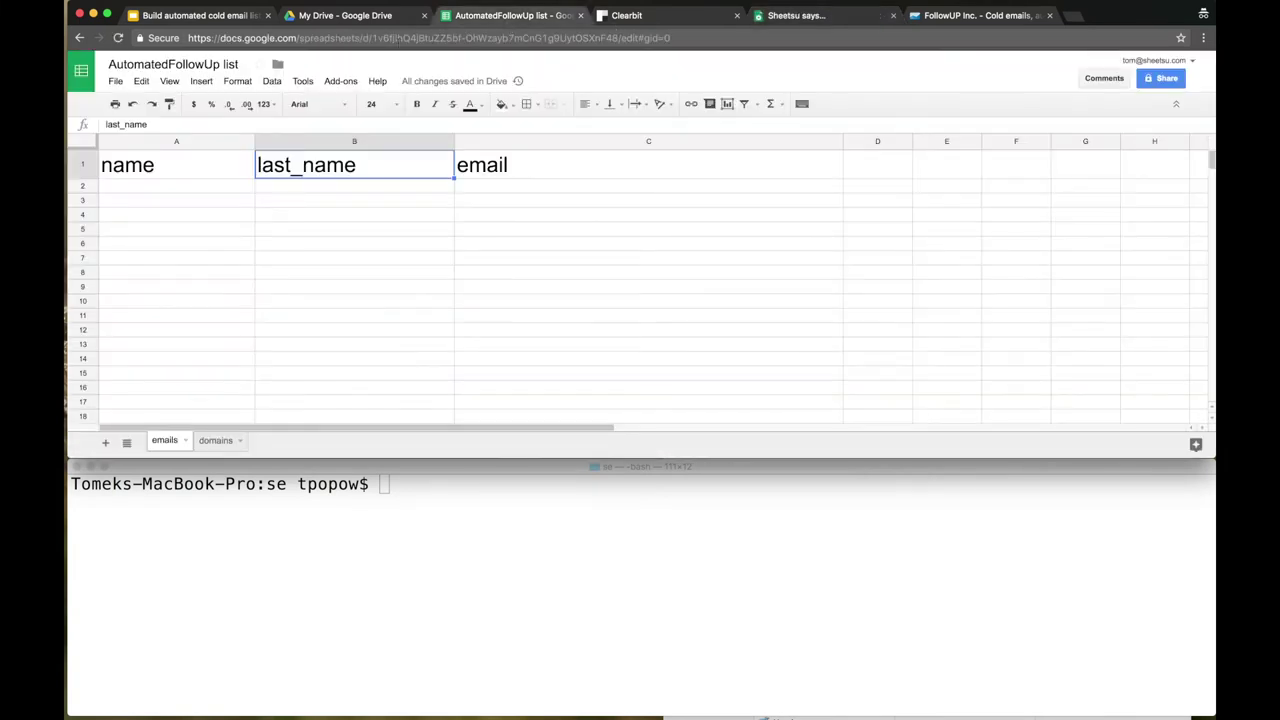
# Copy the AutomatedFollowUp list spreadsheet's web address from the address bar.
pyautogui.click(326, 38)
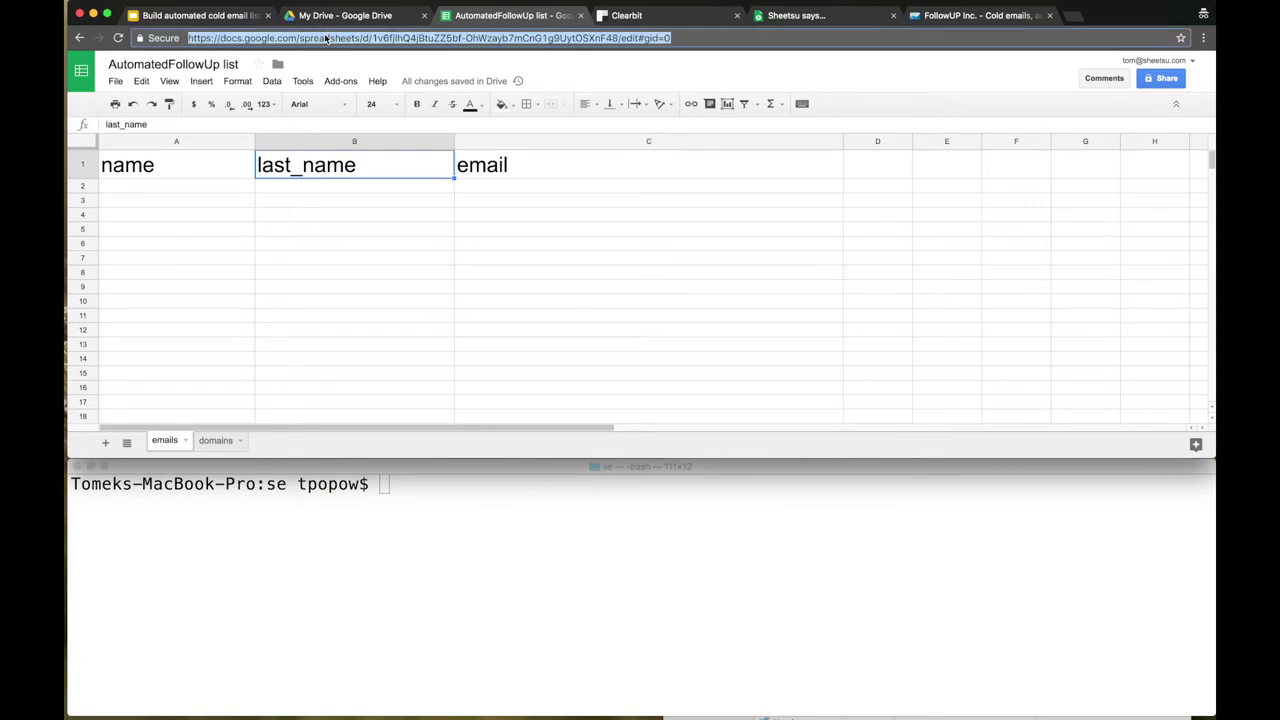
pyautogui.rightClick(326, 38)
pyautogui.click(350, 51)
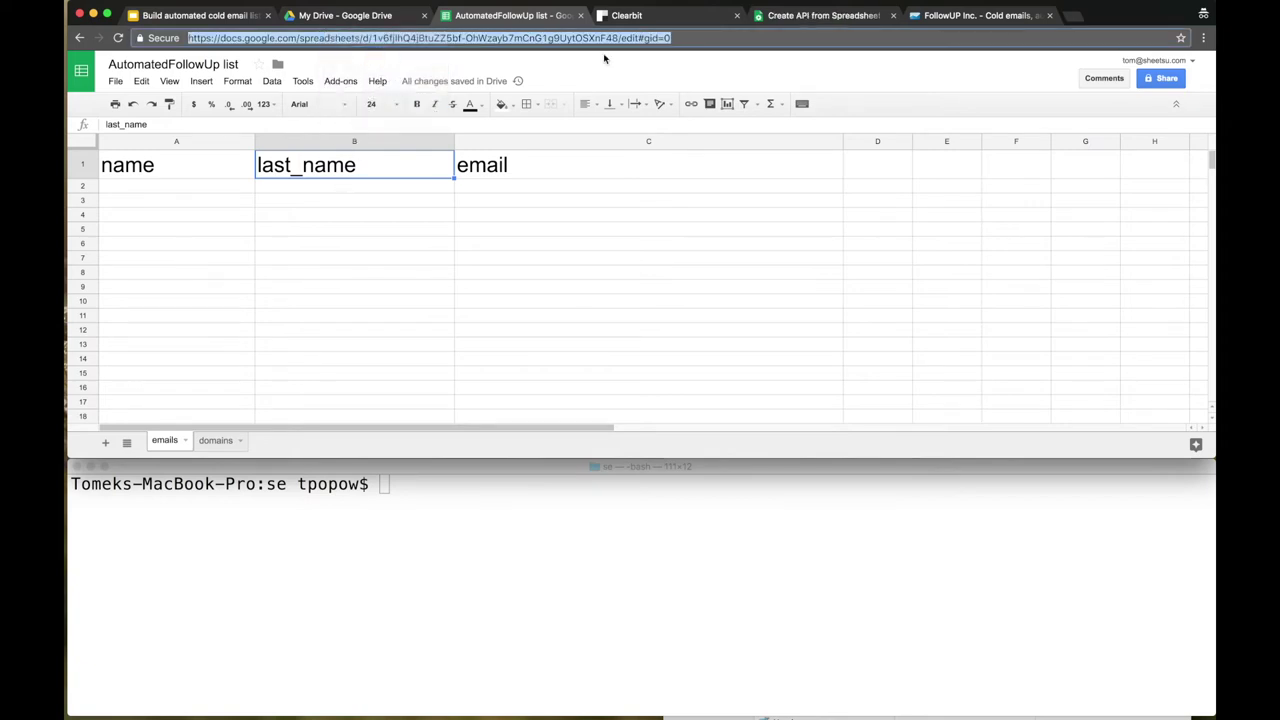
pyautogui.click(810, 15)
# Paste the spreadsheet link into Sheetsu, create the API, and select its new API URL.
pyautogui.click(554, 378)
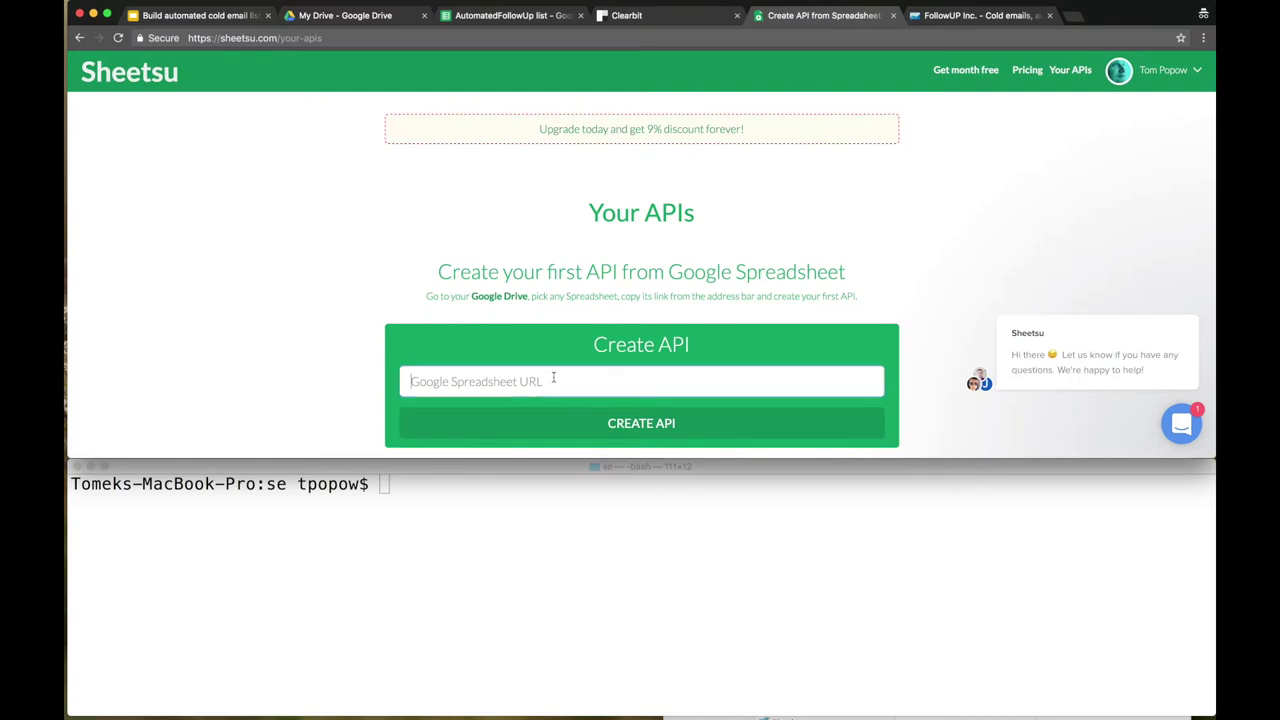
pyautogui.rightClick(555, 376)
pyautogui.click(580, 442)
pyautogui.click(622, 422)
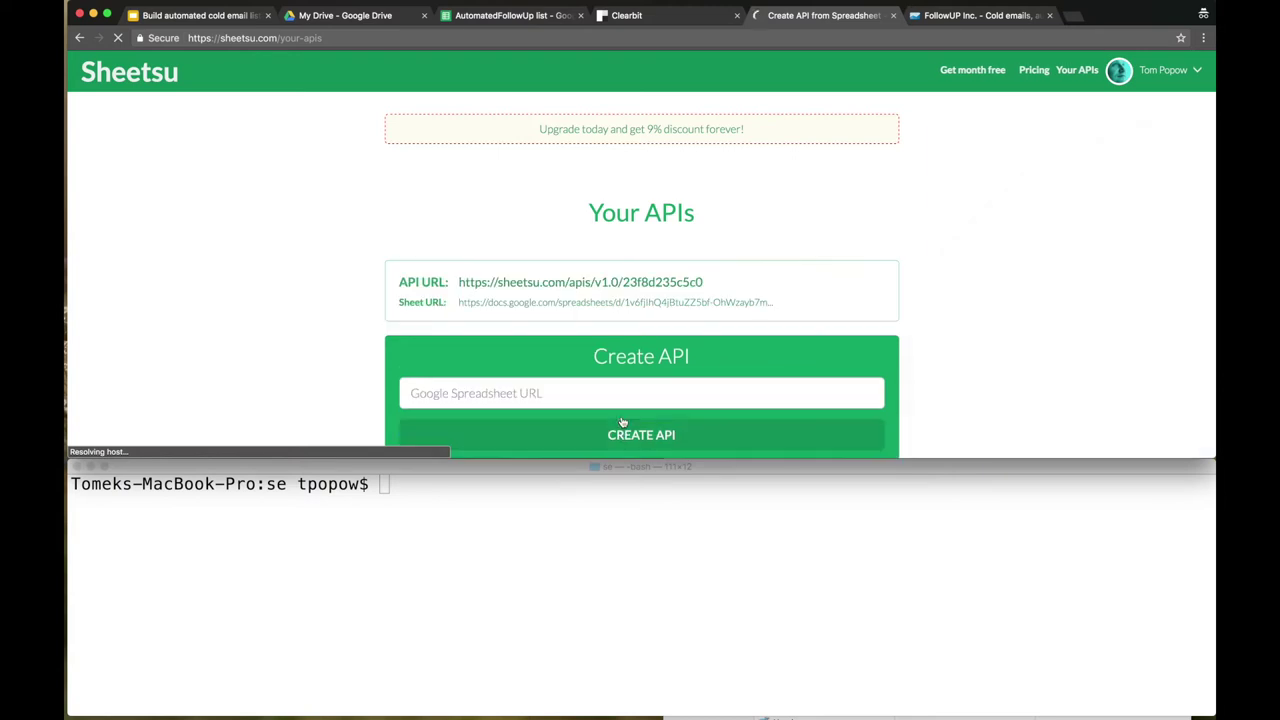
pyautogui.click(459, 286)
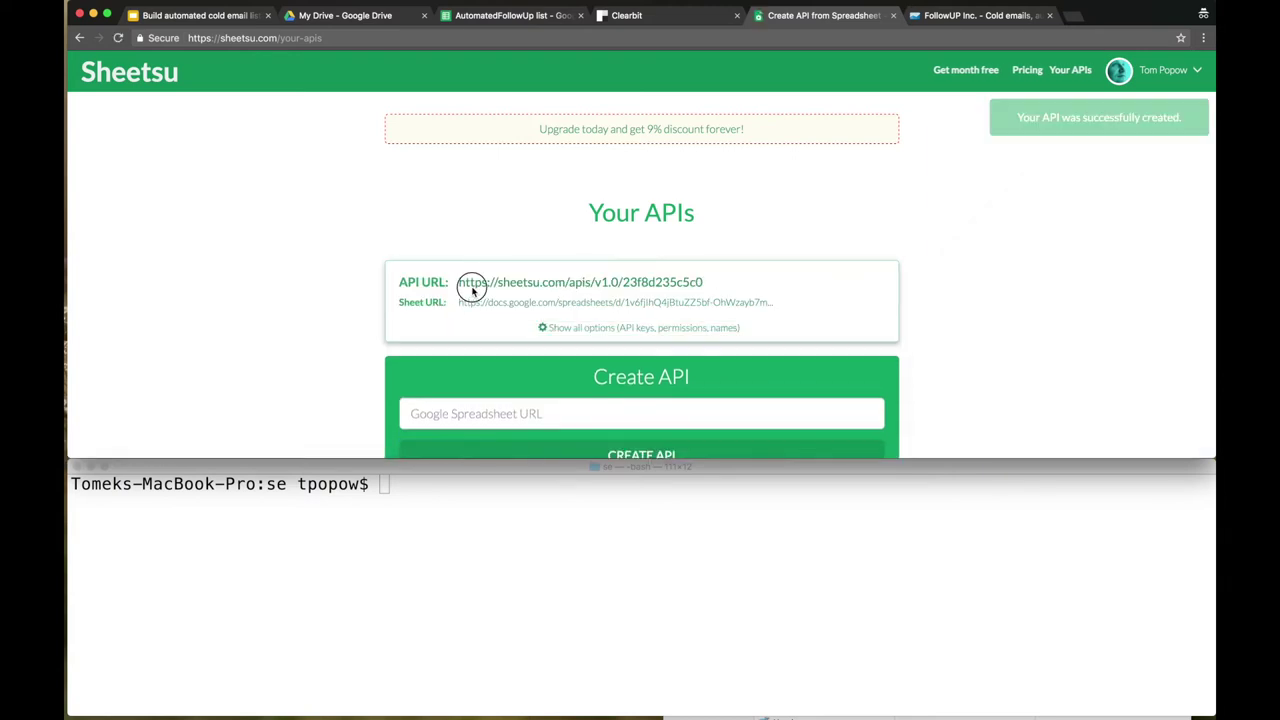
pyautogui.moveTo(459, 286); pyautogui.dragTo(720, 282)
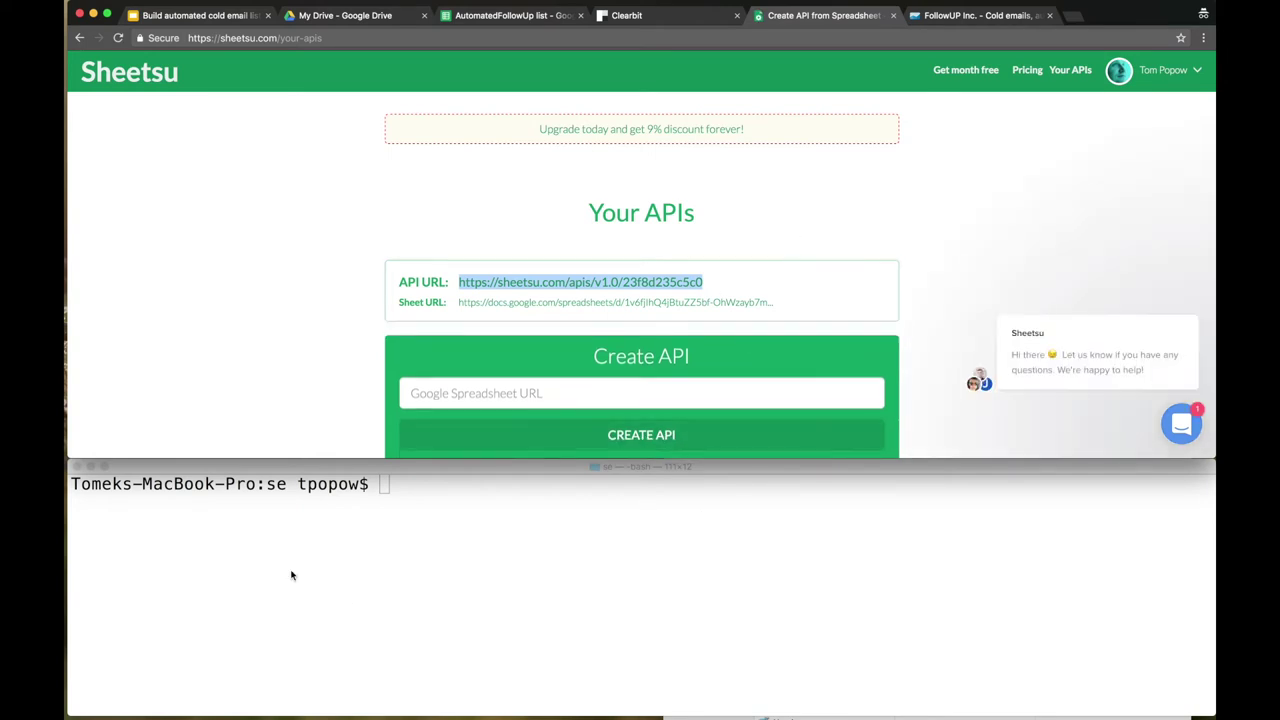
pyautogui.click(91, 466)
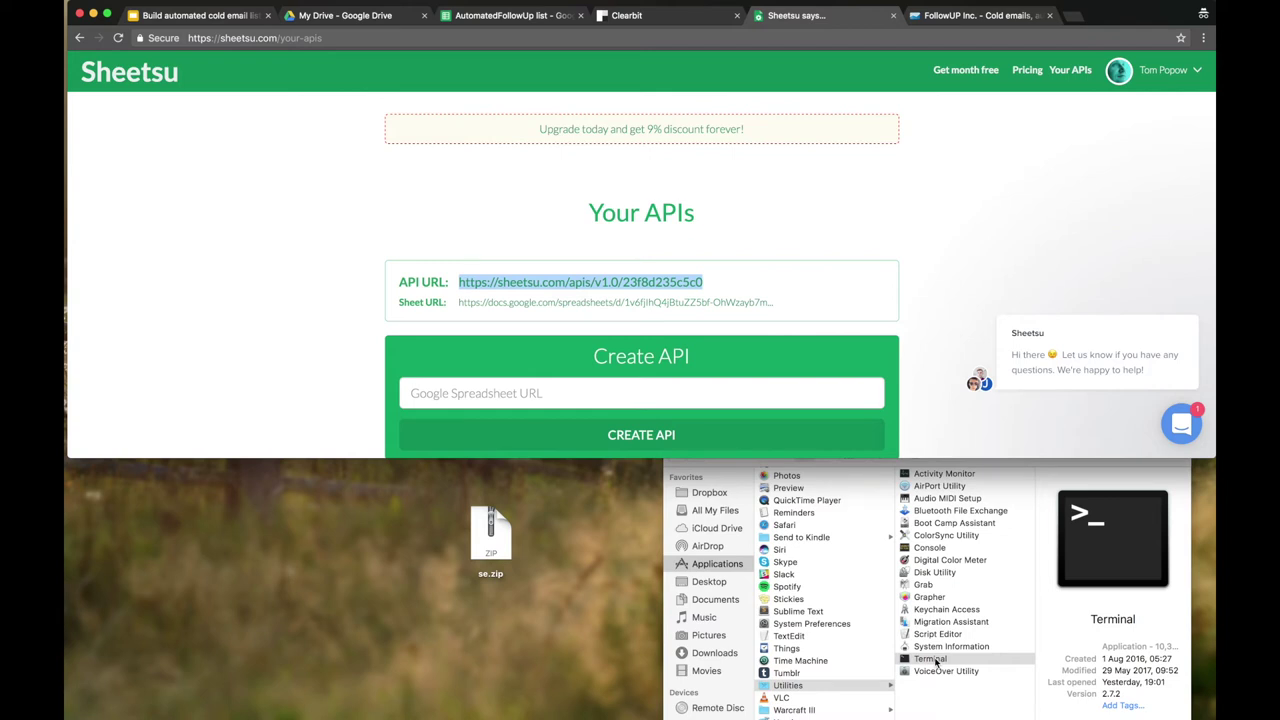
# Unzip se.zip on the desktop and open the resulting se folder.
pyautogui.click(73, 445)
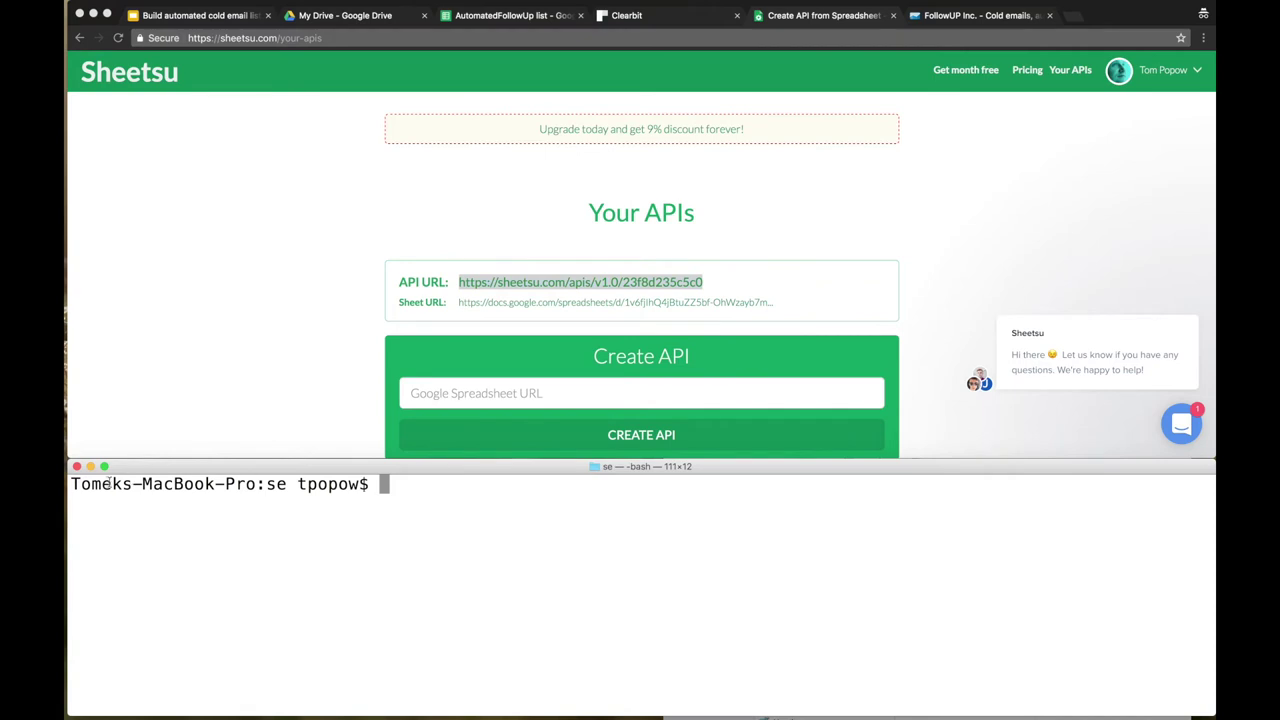
pyautogui.click(90, 466)
pyautogui.click(478, 537)
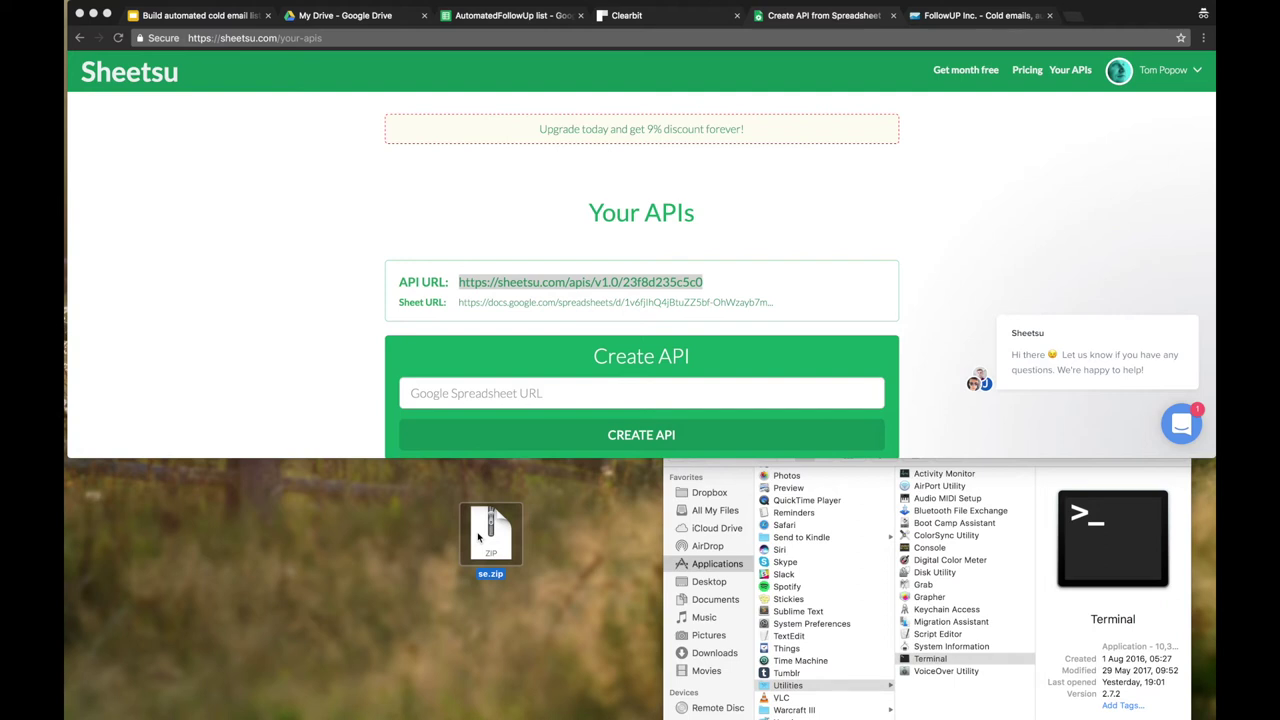
pyautogui.doubleClick(513, 543)
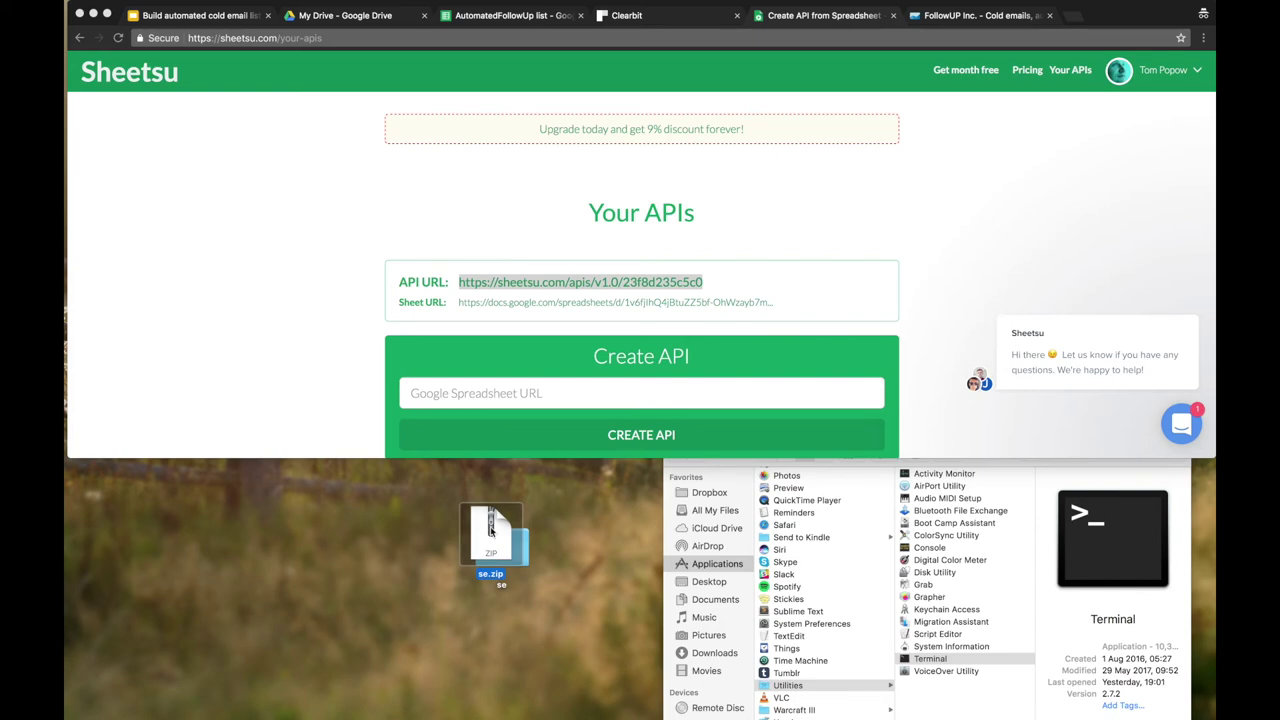
pyautogui.moveTo(494, 535); pyautogui.dragTo(337, 553)
pyautogui.click(504, 545)
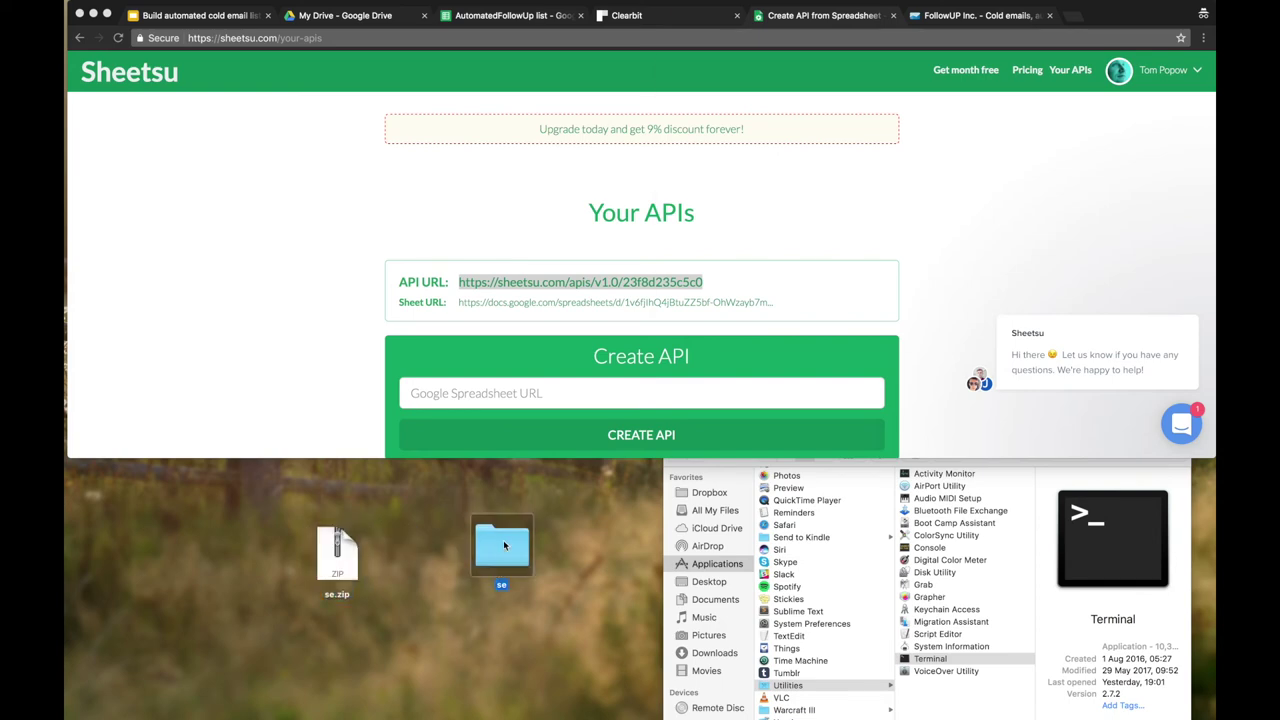
pyautogui.doubleClick(504, 545)
# Arrange the se folder's files by Application, select all eight scripts, and bring up Terminal.
pyautogui.moveTo(752, 32); pyautogui.dragTo(321, 390)
pyautogui.click(438, 391)
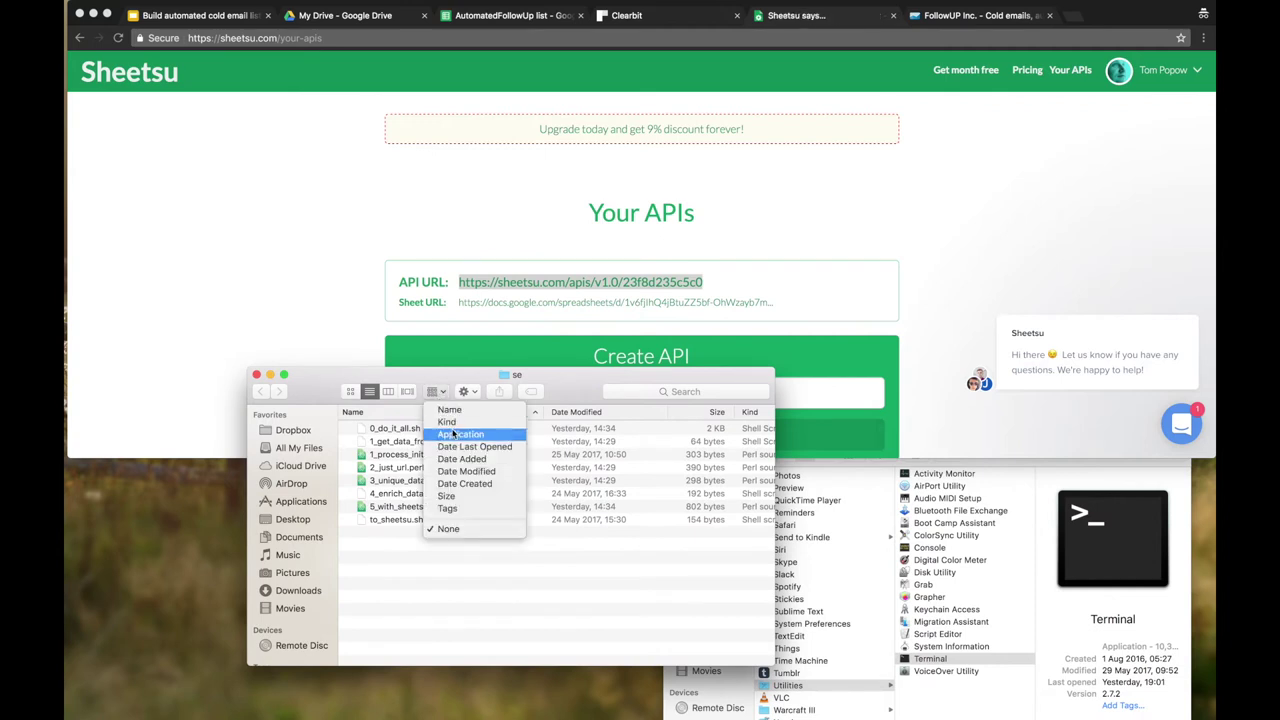
pyautogui.click(452, 434)
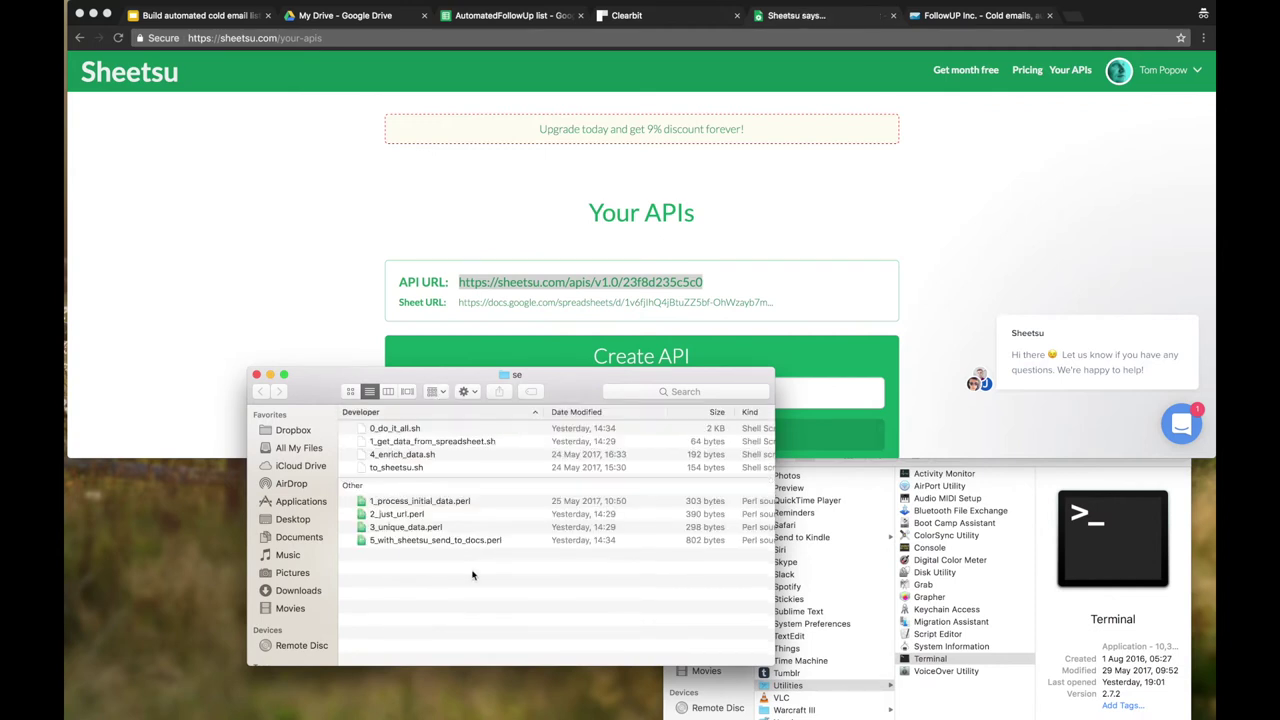
pyautogui.moveTo(473, 575); pyautogui.dragTo(345, 380)
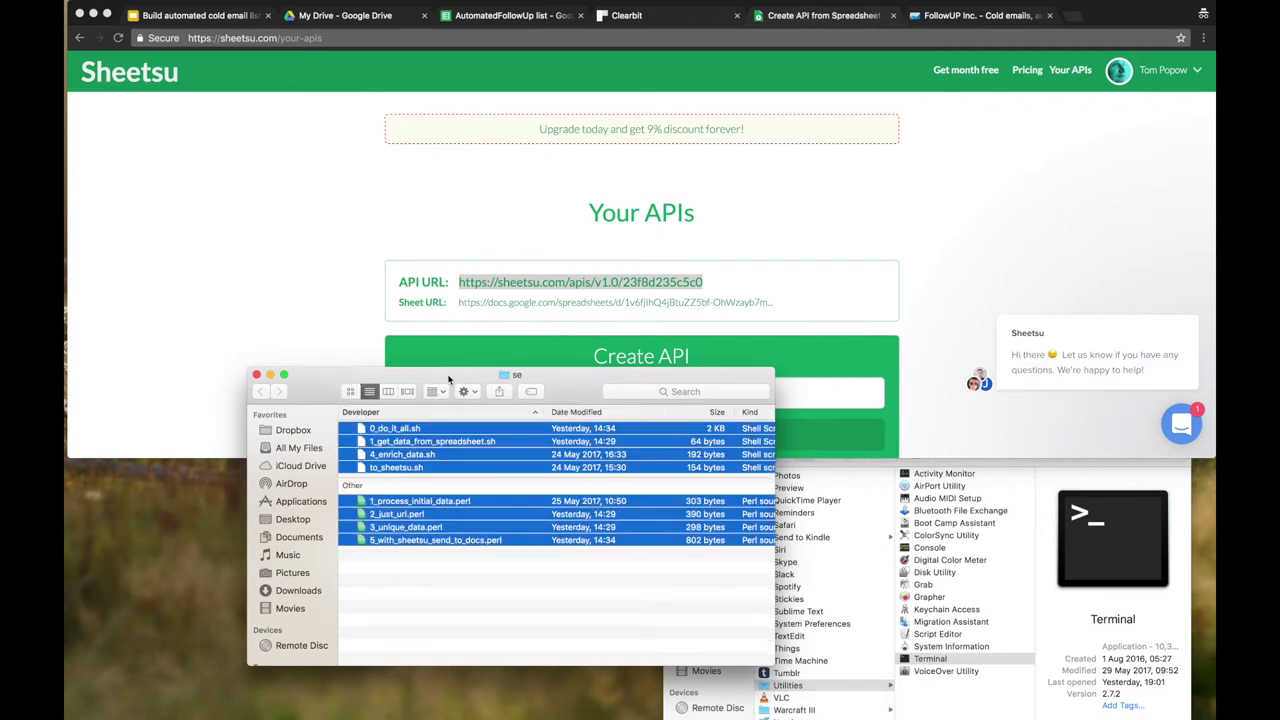
pyautogui.moveTo(449, 379); pyautogui.dragTo(350, 488)
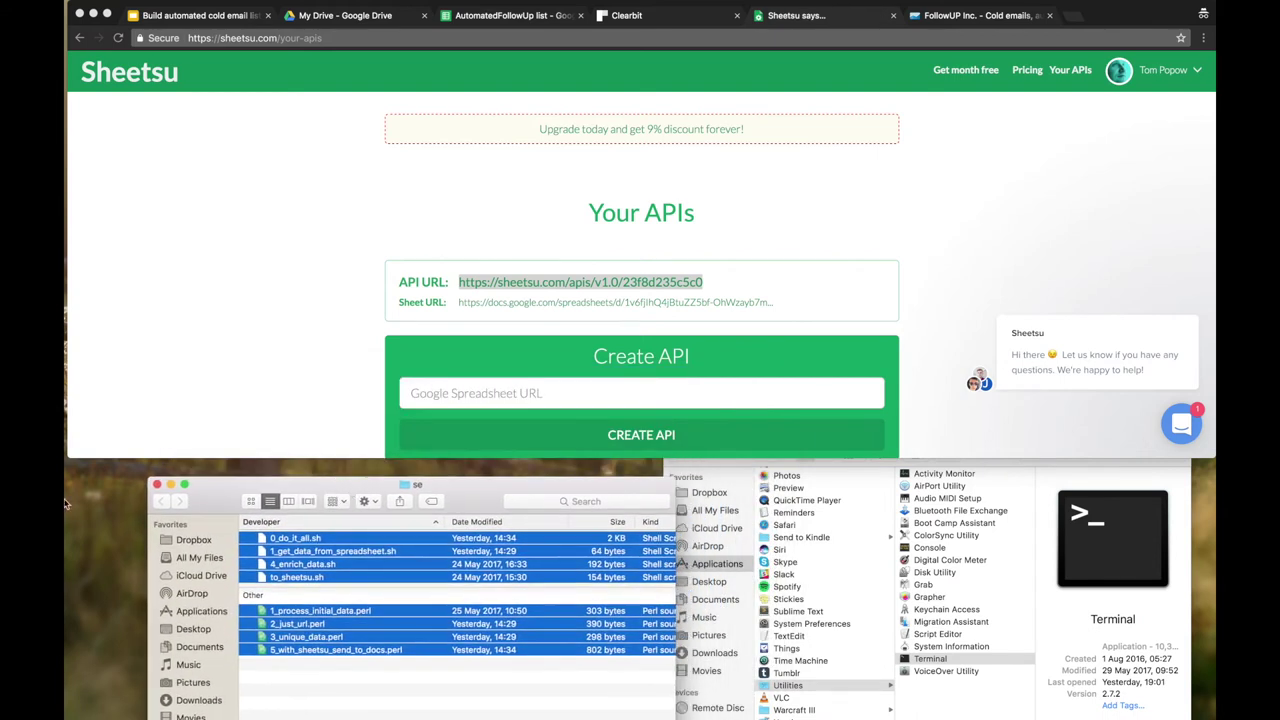
pyautogui.moveTo(71, 430)
pyautogui.click(71, 440)
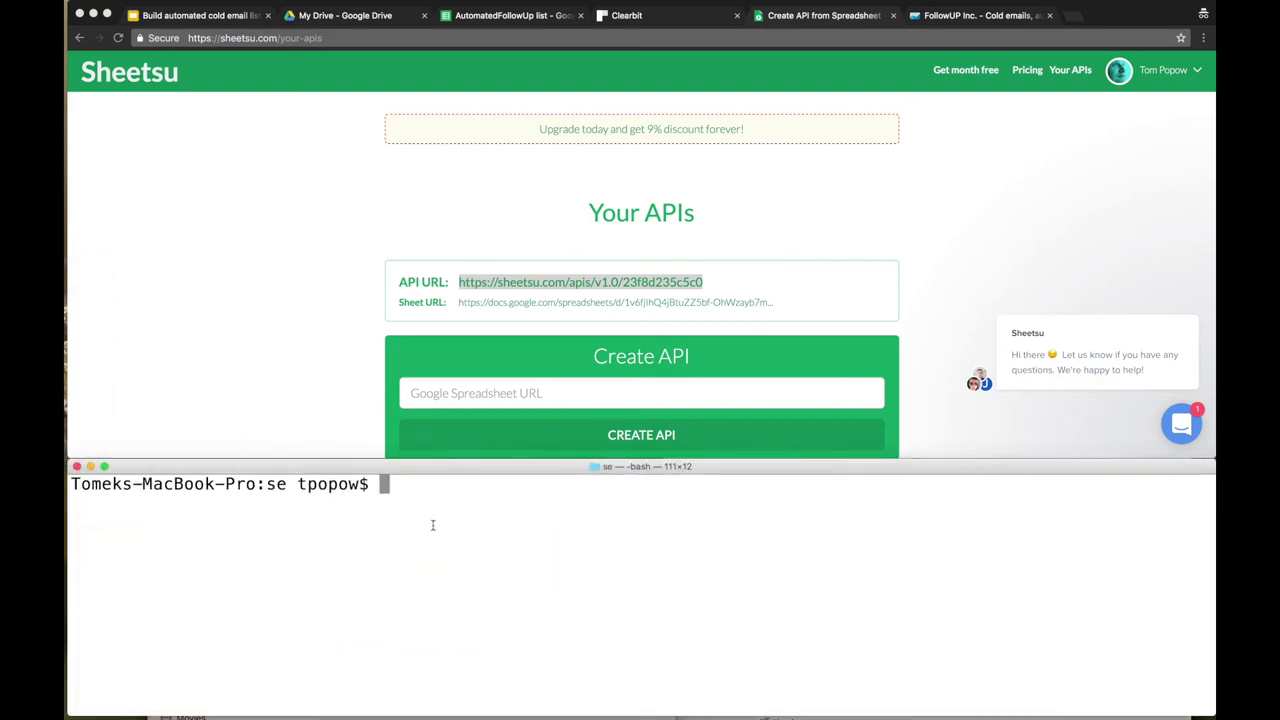
# Navigate from the home folder into ~/Desktop/se.
pyautogui.write('cd')
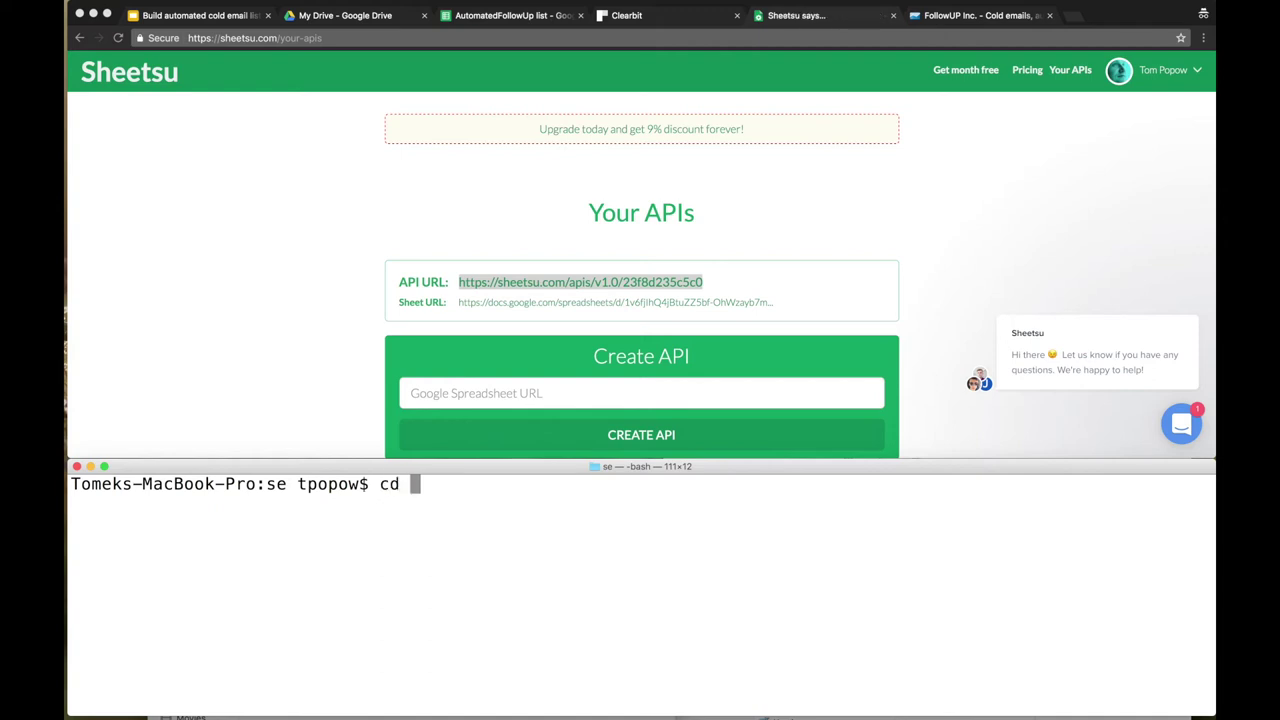
pyautogui.write('~')
pyautogui.press('Return')
pyautogui.write('cd de')
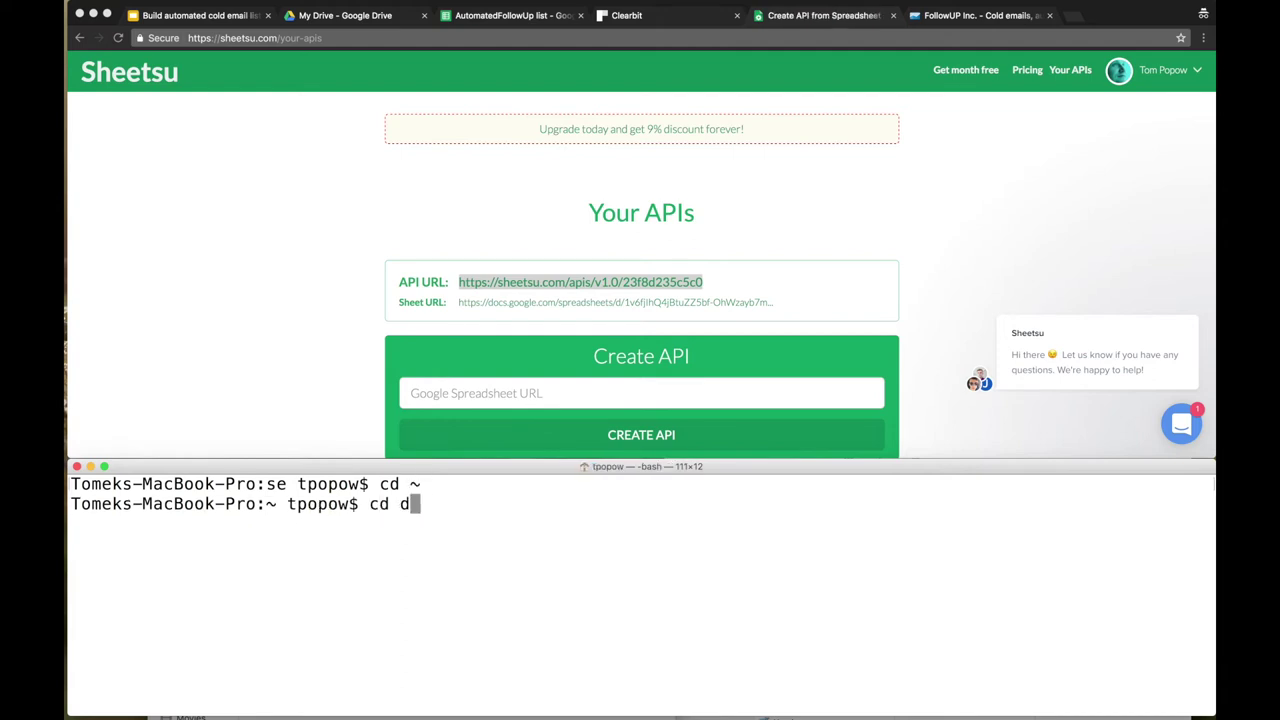
pyautogui.press('BackSpace')
pyautogui.press('BackSpace')
pyautogui.write('De')
pyautogui.press('Tab')
pyautogui.press('Return')
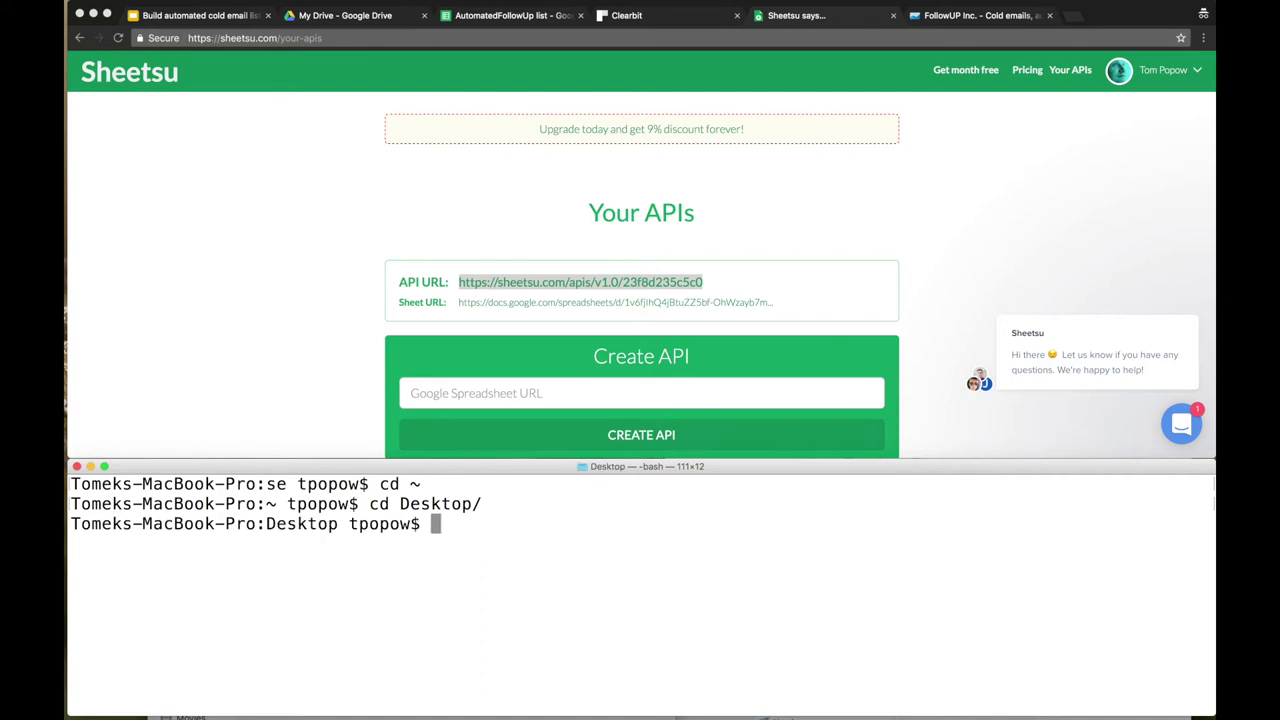
pyautogui.write('cd se')
pyautogui.press('Return')
# Make every script executable with chmod u+x *, verify with ls -l, and ready ./0_do_it_all.sh.
pyautogui.write('ls -l')
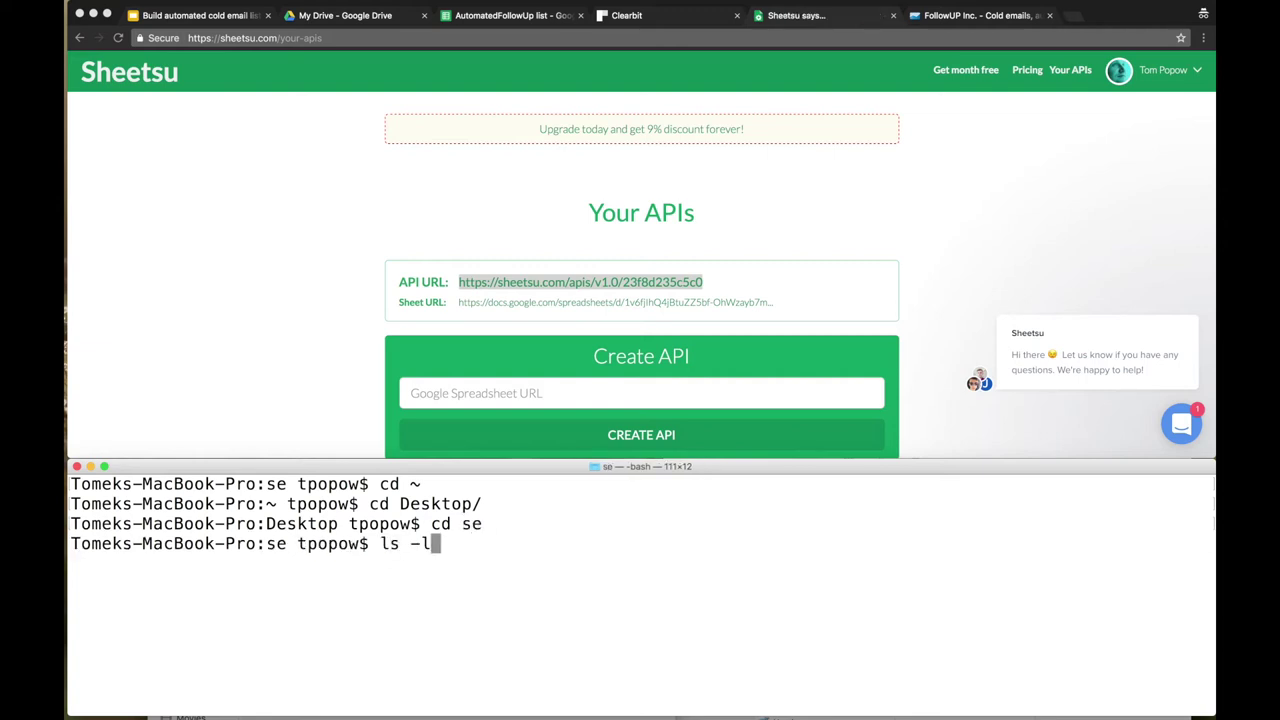
pyautogui.press('Return')
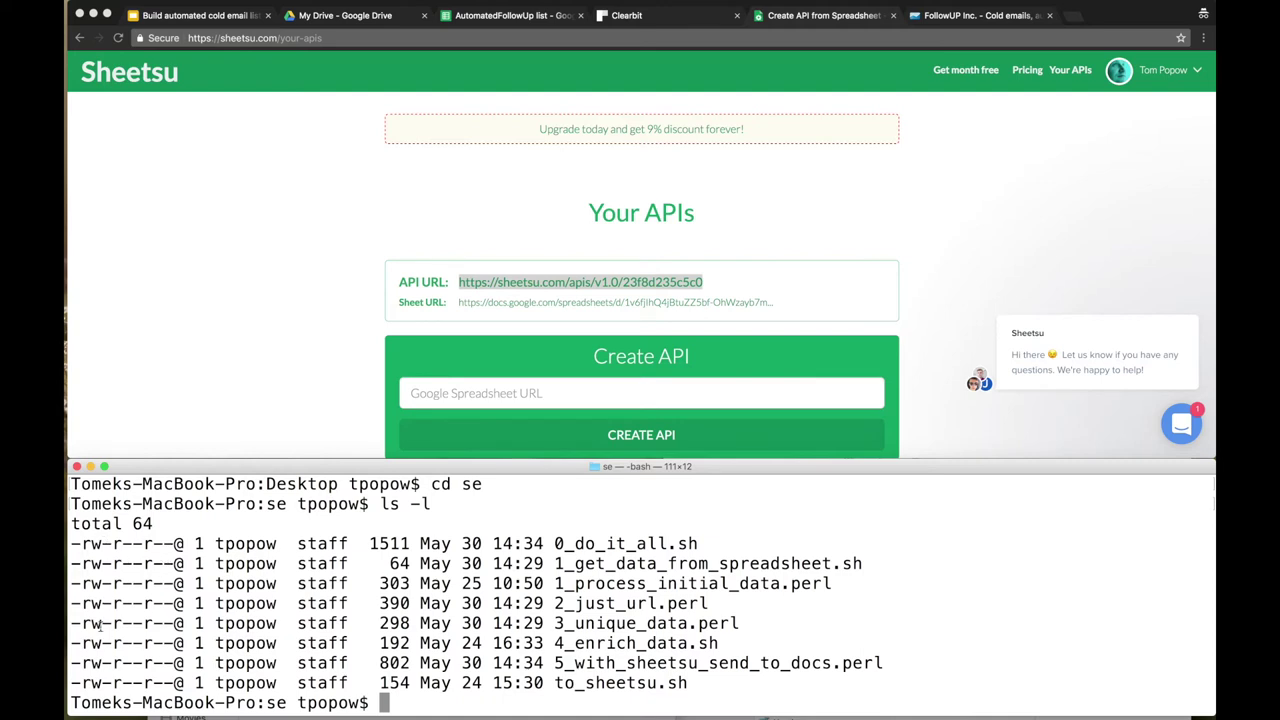
pyautogui.write('chmod ')
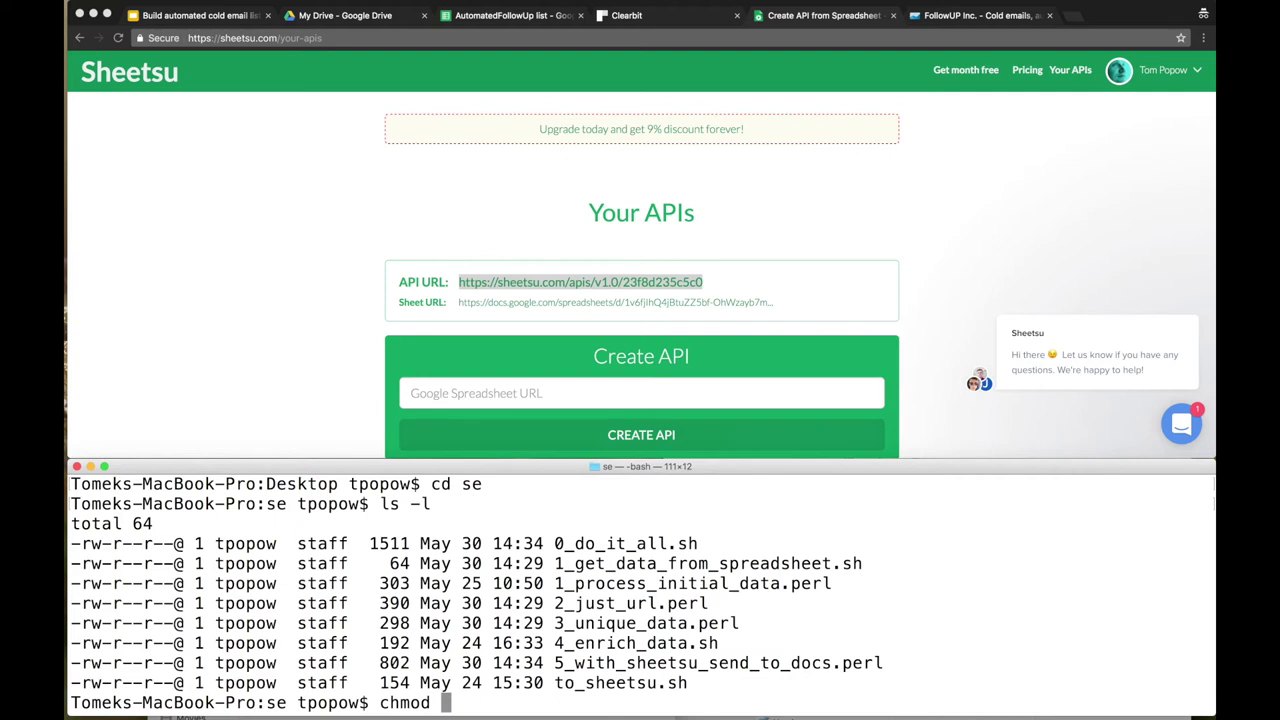
pyautogui.write('u+x *')
pyautogui.press('Return')
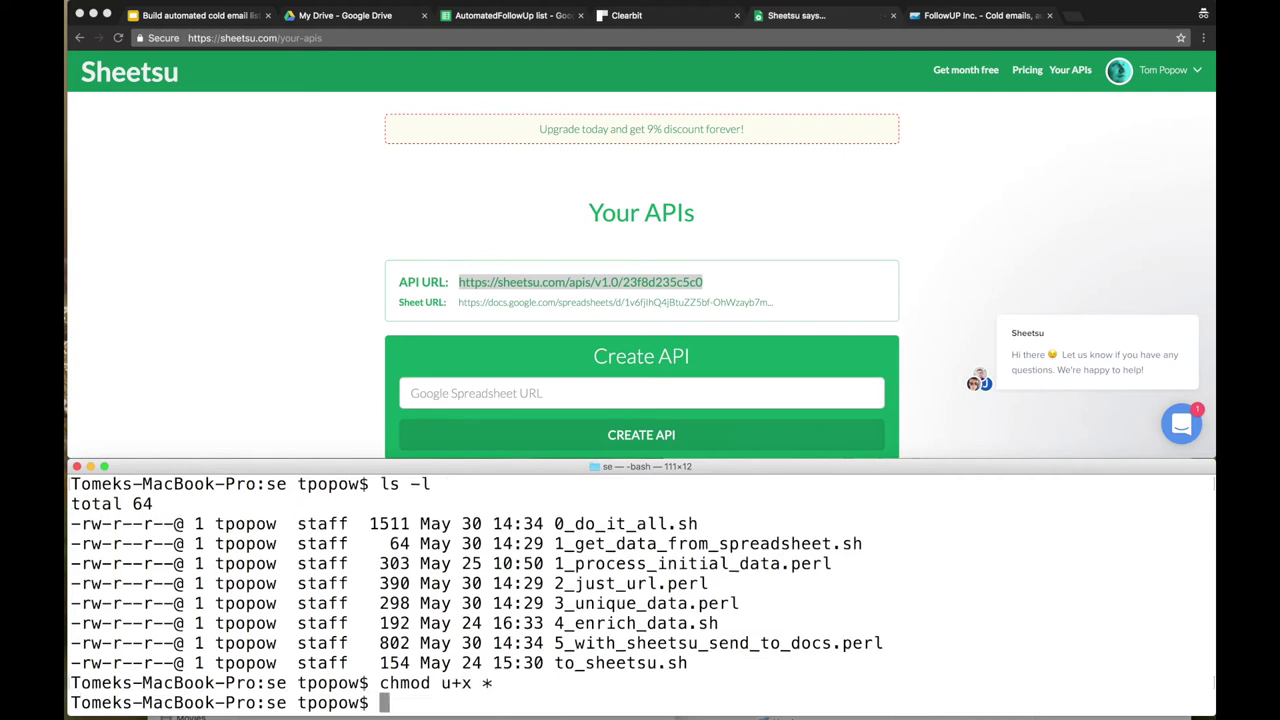
pyautogui.write('ls -l')
pyautogui.press('Return')
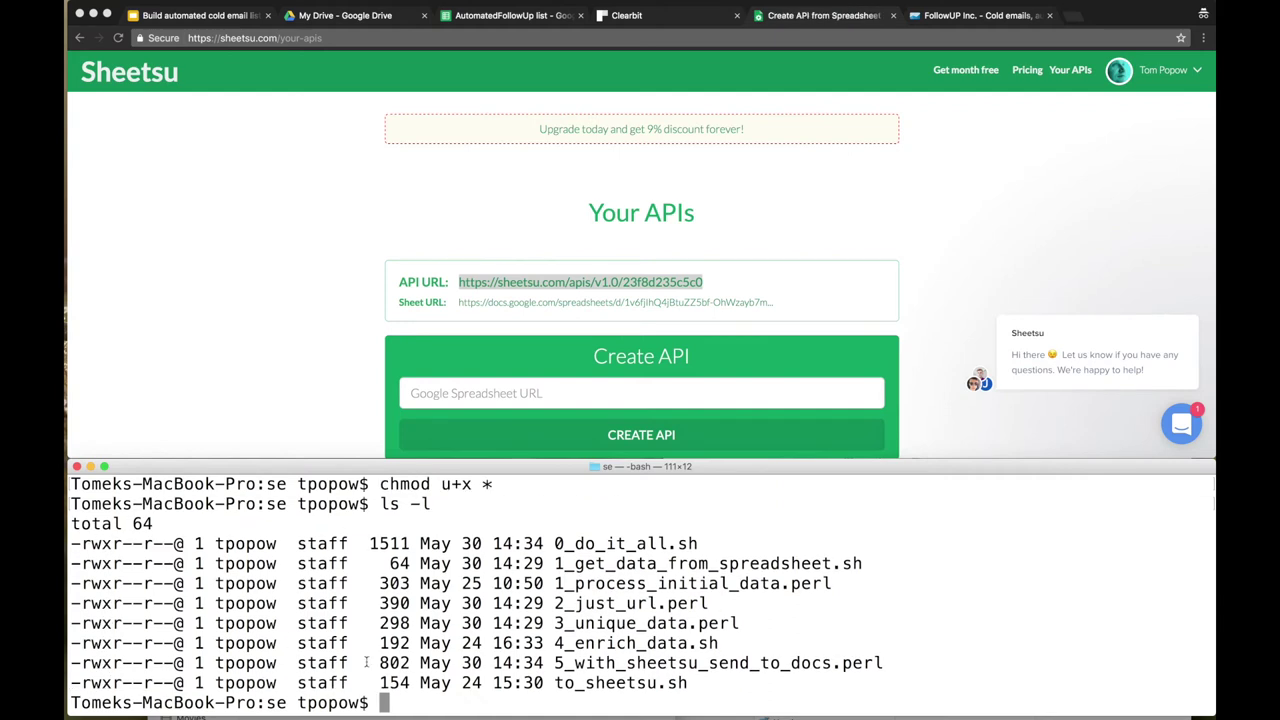
pyautogui.write('./0')
pyautogui.press('Tab')
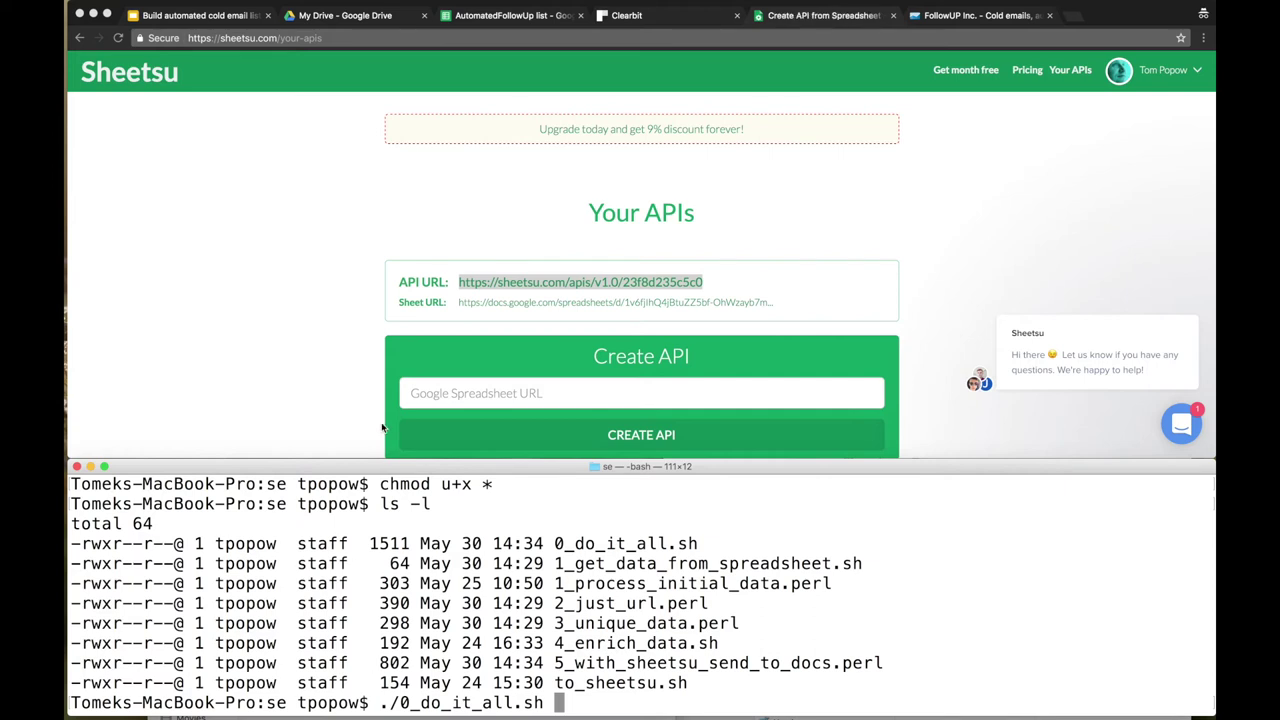
pyautogui.click(476, 22)
# Append the domains sheet name to the ./0_do_it_all.sh command in the terminal.
pyautogui.click(476, 22)
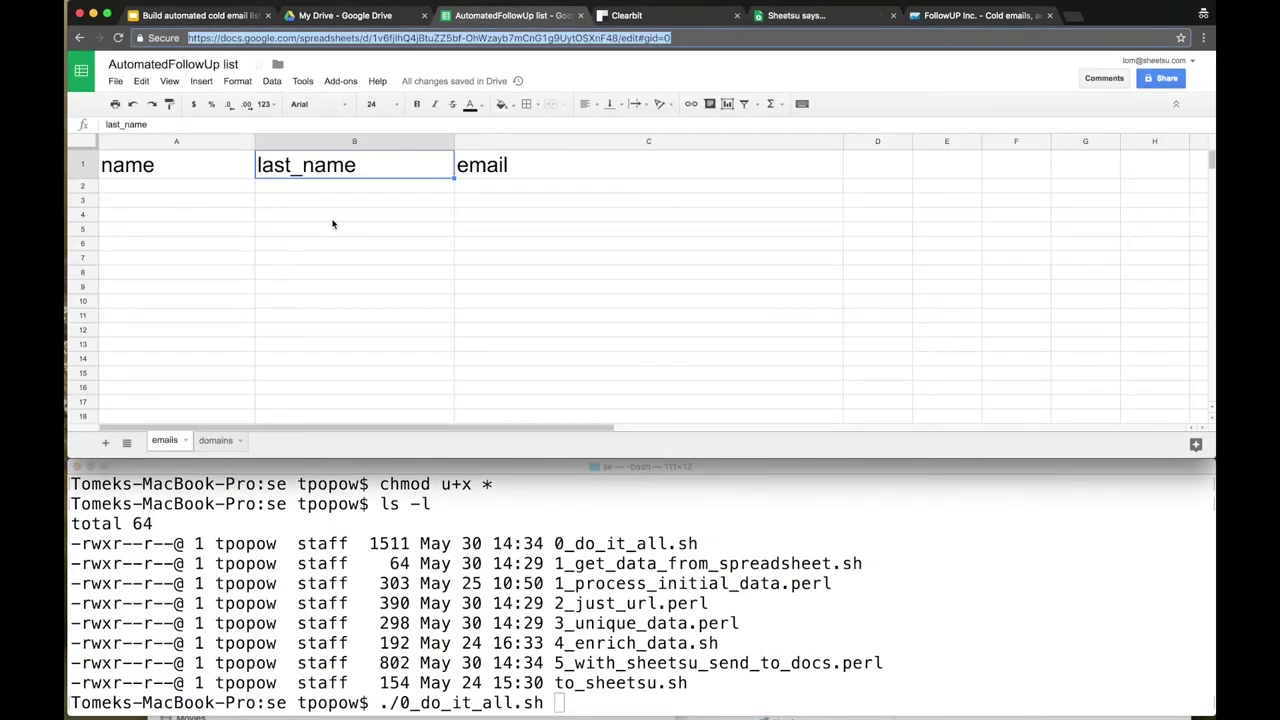
pyautogui.click(215, 441)
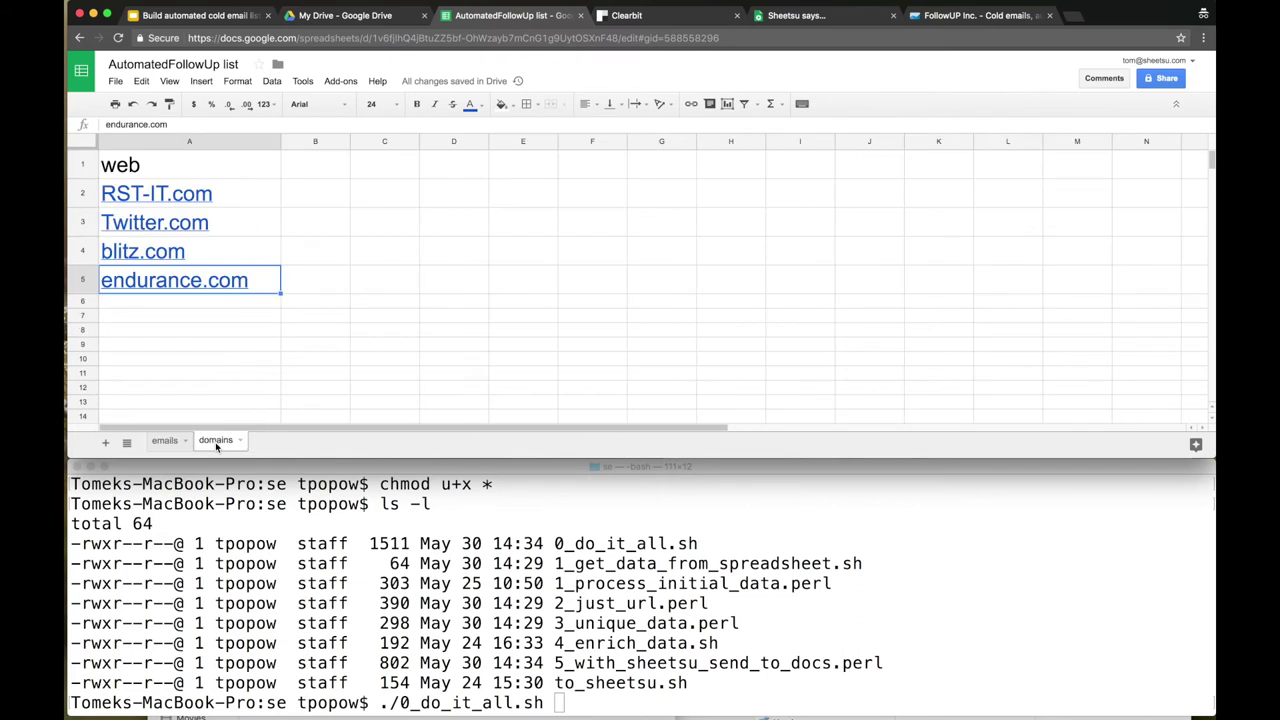
pyautogui.doubleClick(215, 441)
pyautogui.rightClick(224, 445)
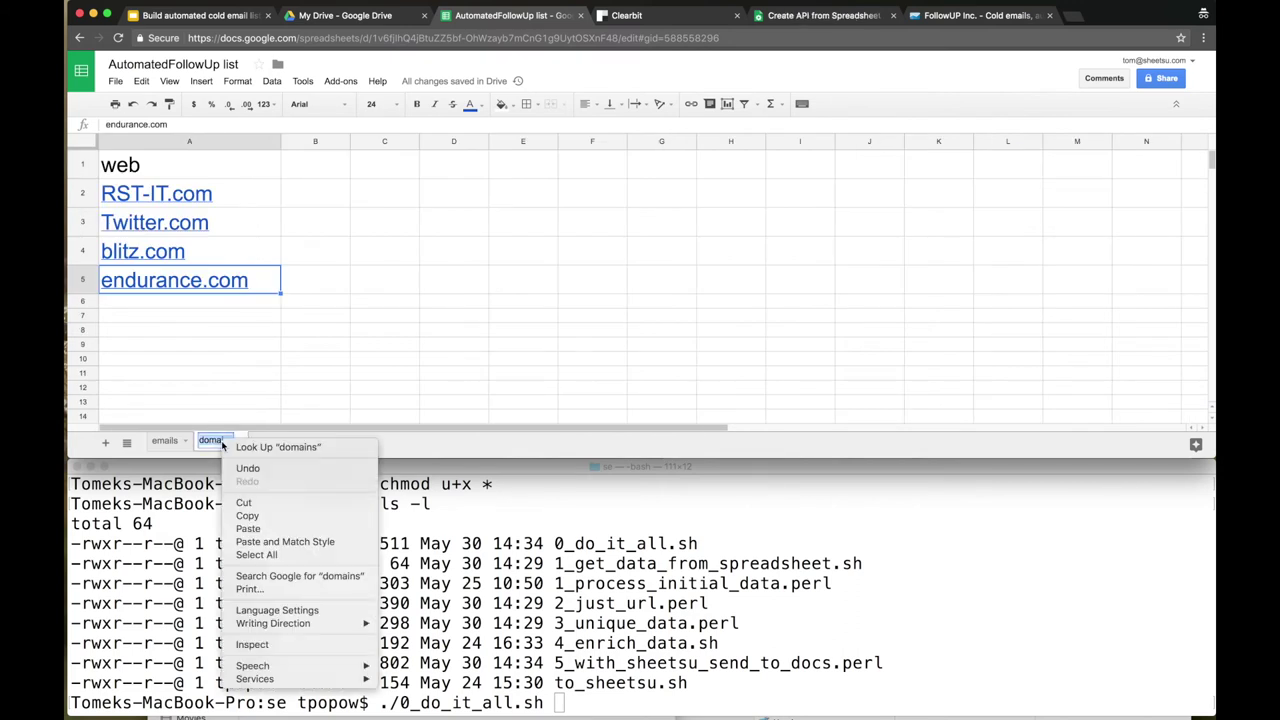
pyautogui.click(269, 515)
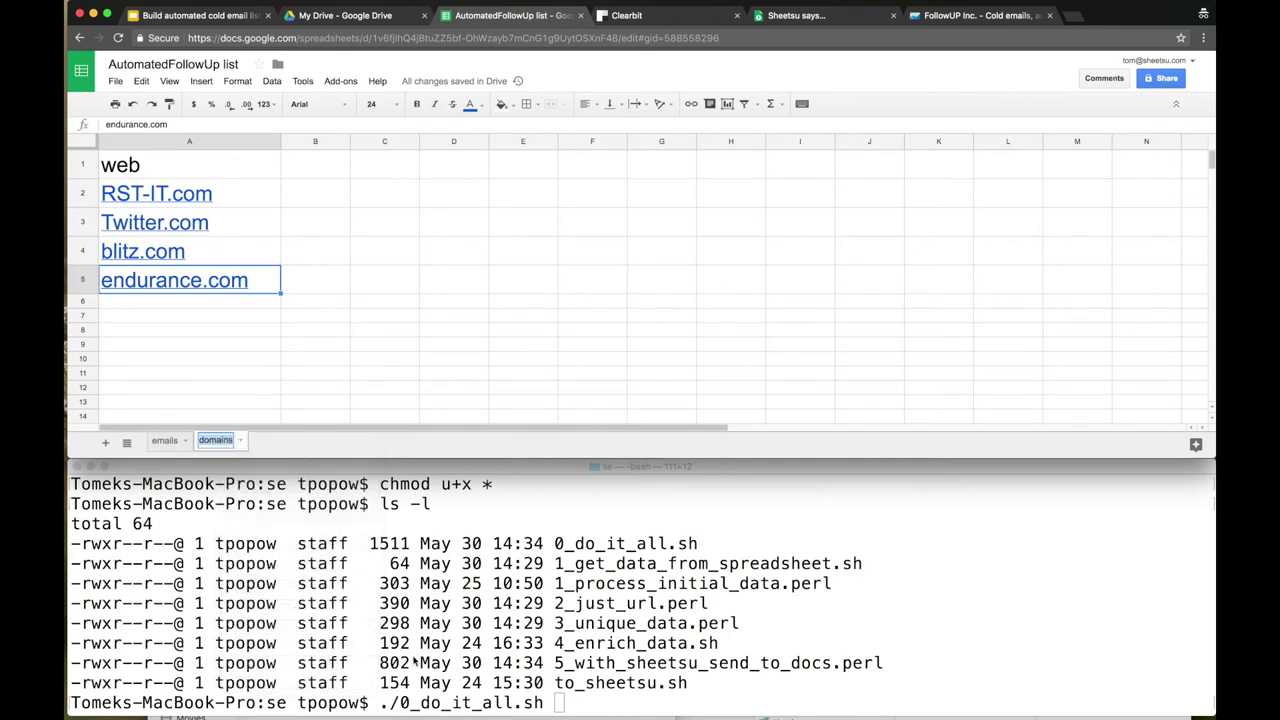
pyautogui.click(557, 703)
pyautogui.rightClick(557, 703)
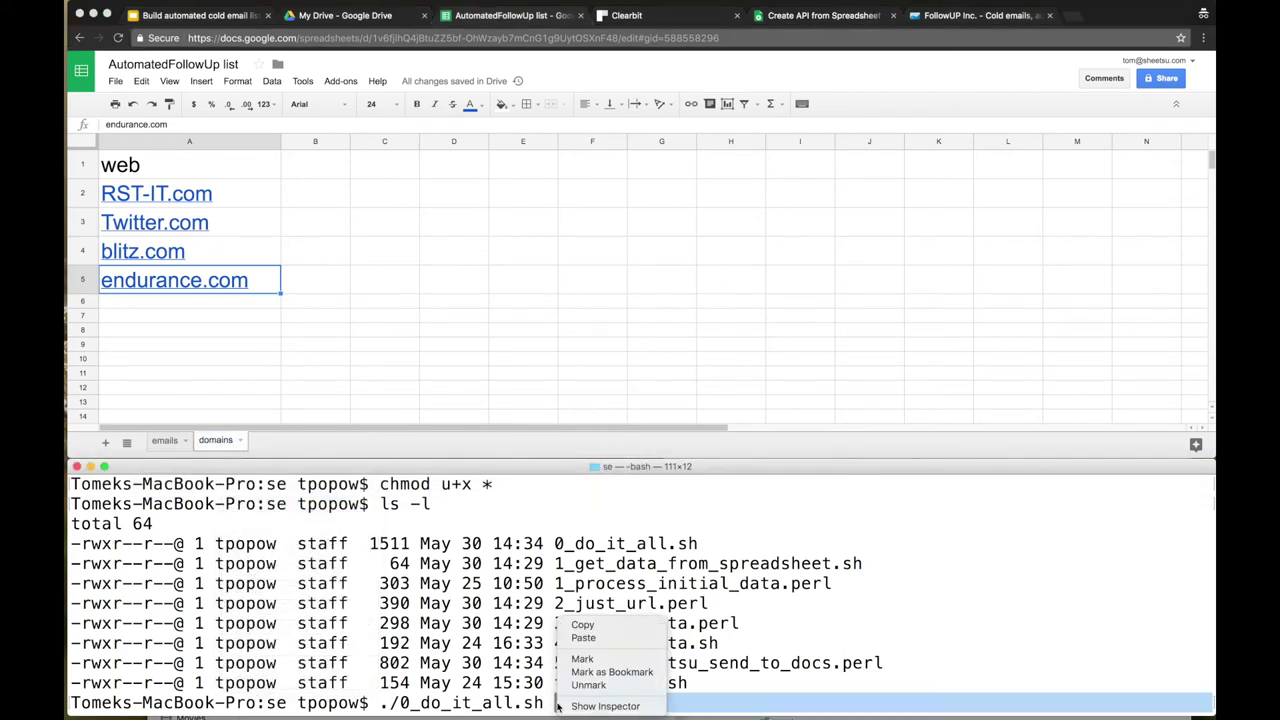
pyautogui.click(583, 638)
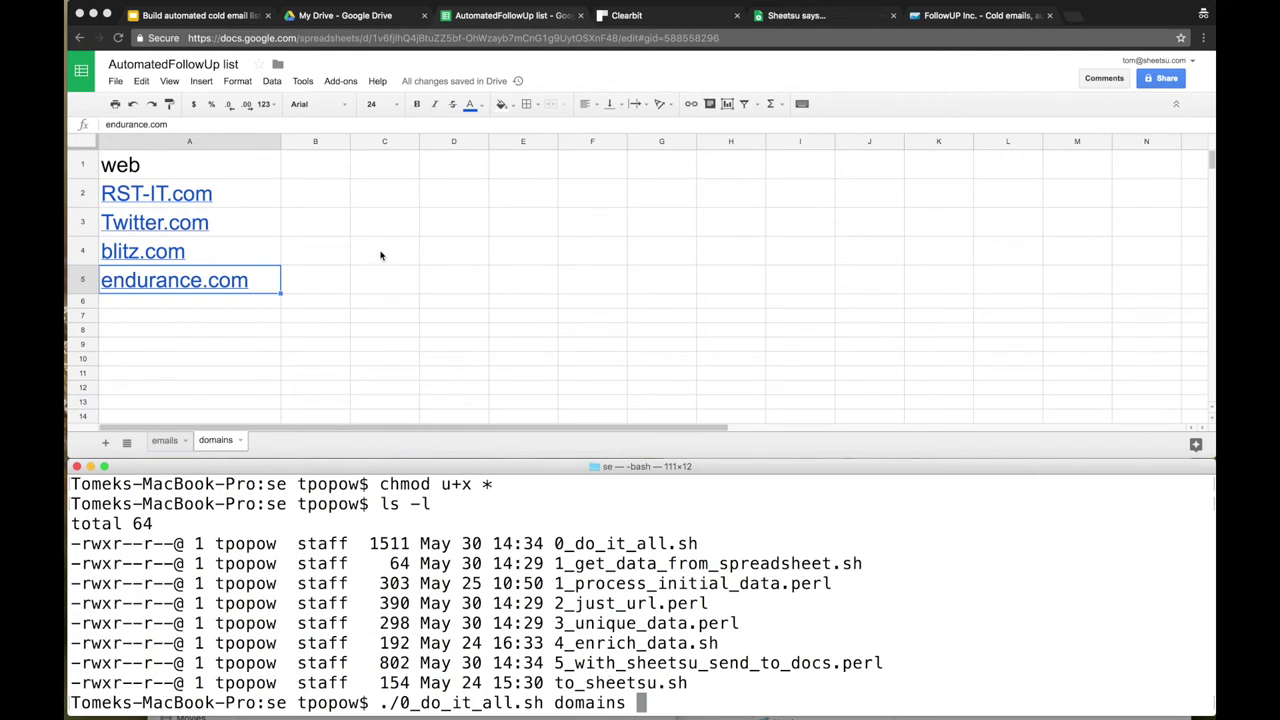
# Append the emails sheet name after domains, giving ./0_do_it_all.sh domains emails.
pyautogui.click(166, 446)
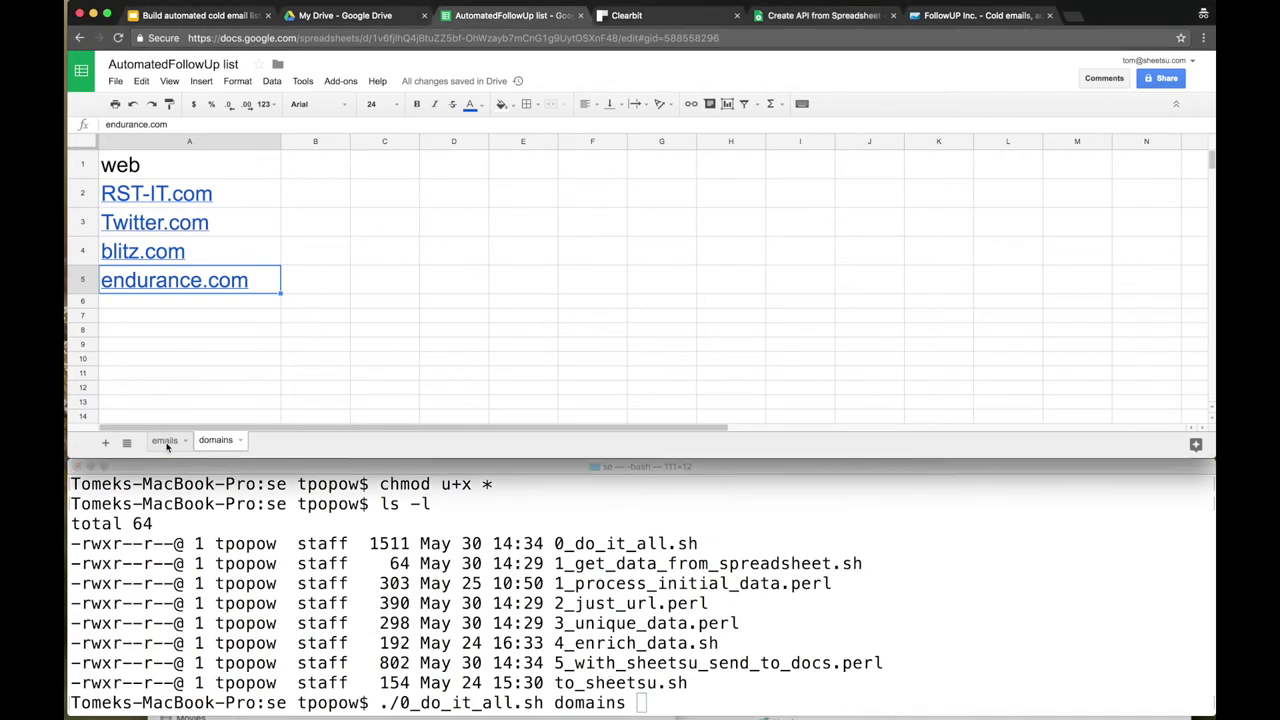
pyautogui.click(166, 446)
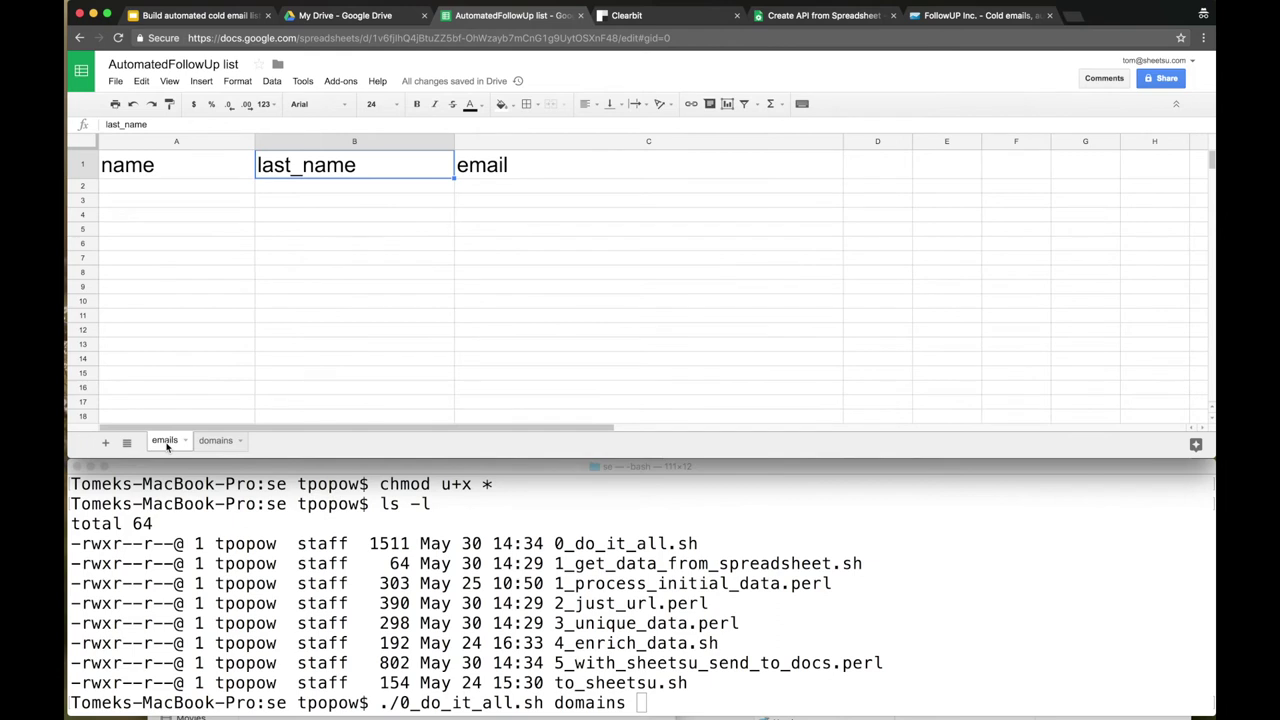
pyautogui.doubleClick(166, 444)
pyautogui.rightClick(167, 442)
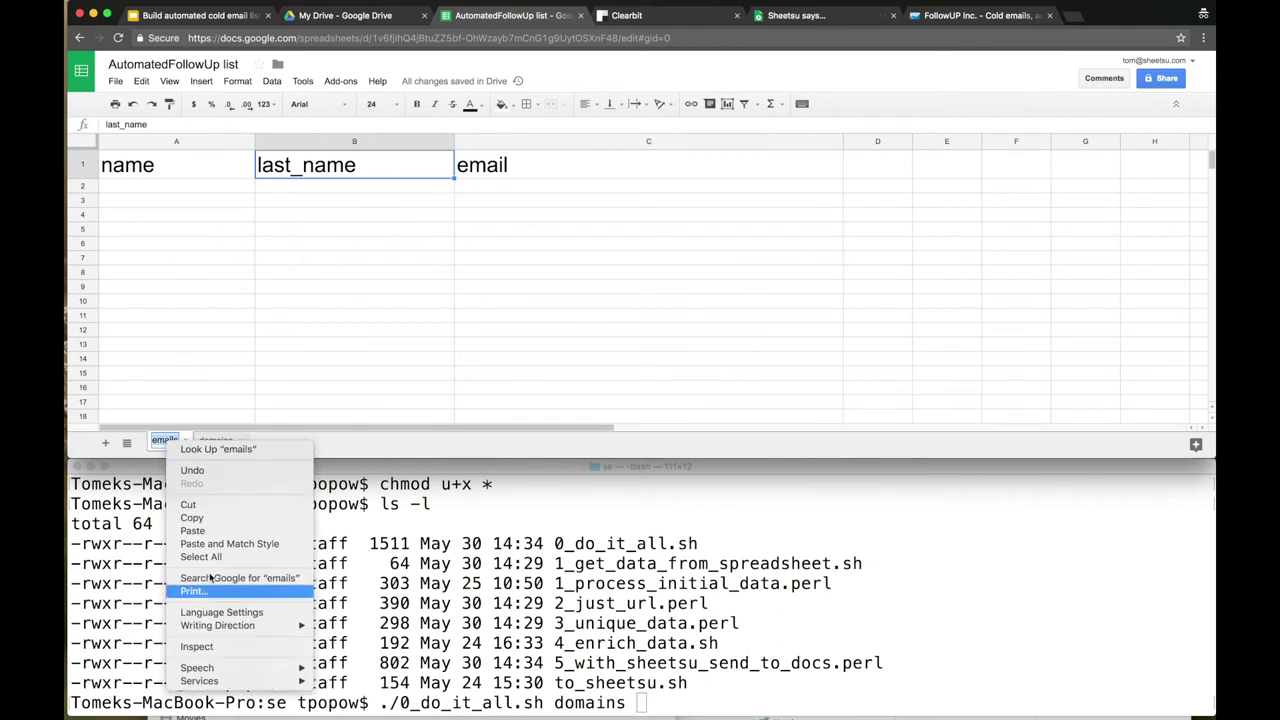
pyautogui.click(211, 521)
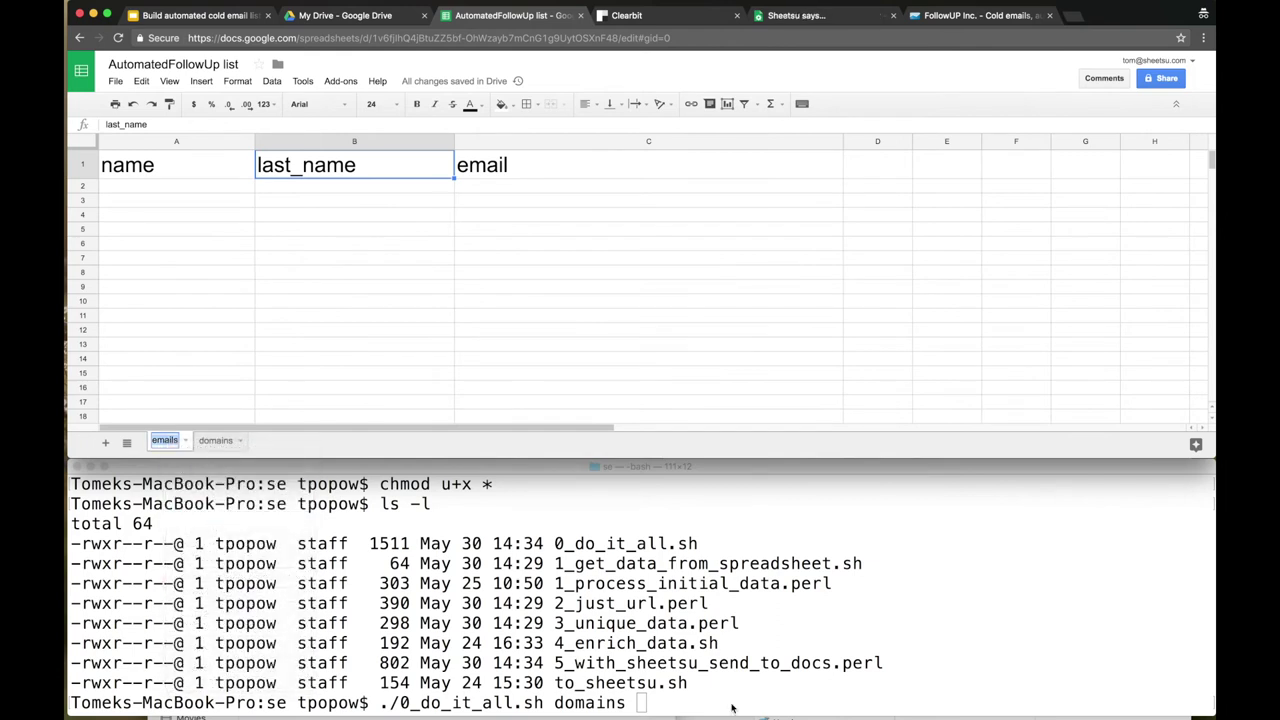
pyautogui.click(640, 706)
pyautogui.rightClick(640, 706)
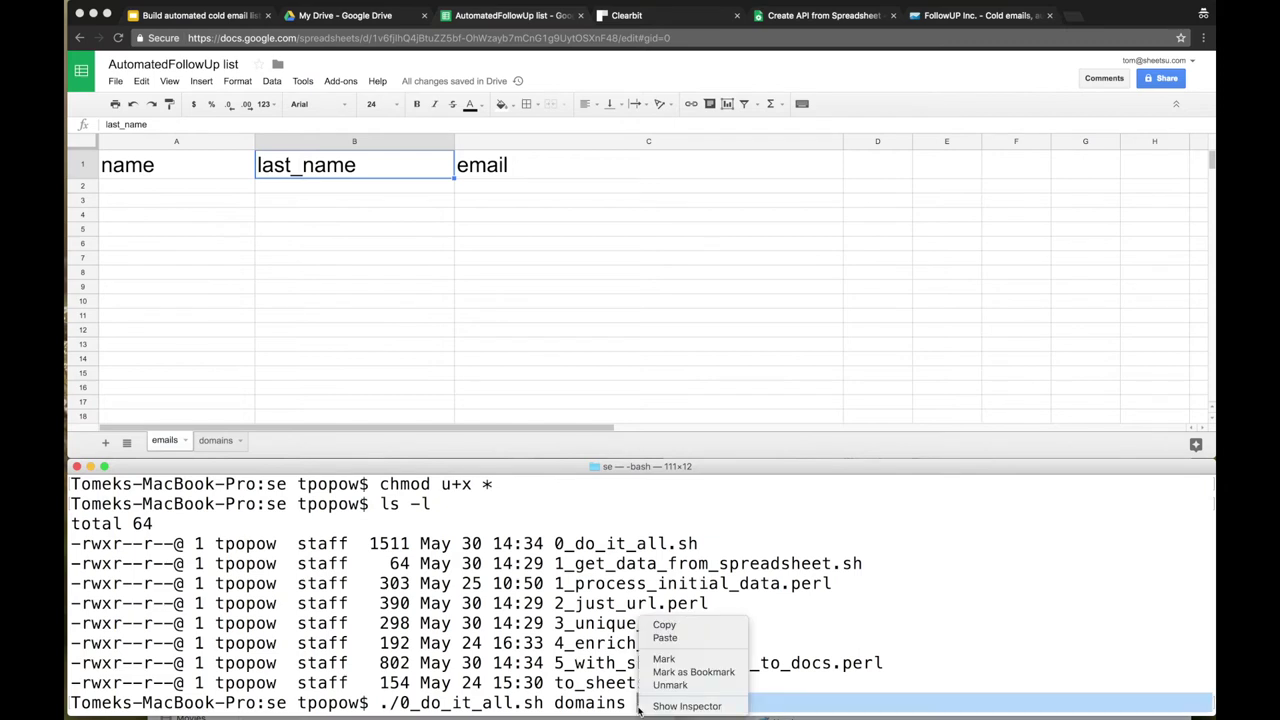
pyautogui.click(676, 640)
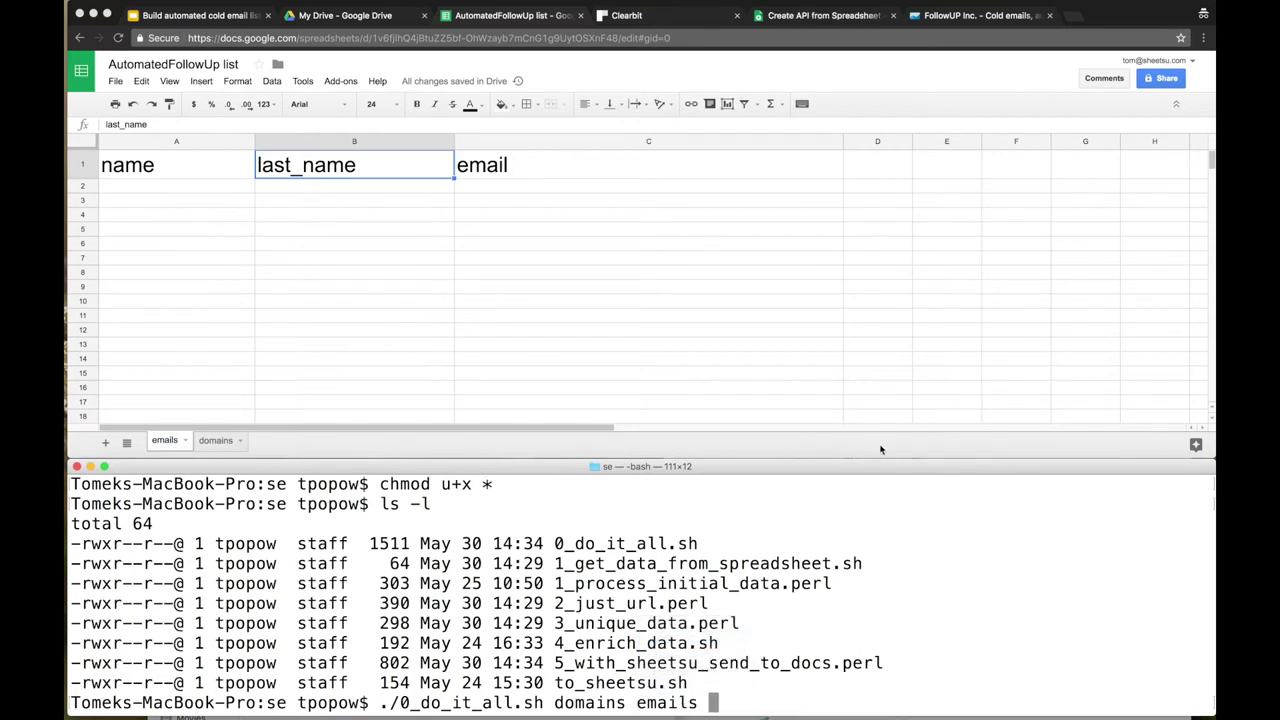
# Add the Sheetsu API URL to the pending terminal command.
pyautogui.click(816, 18)
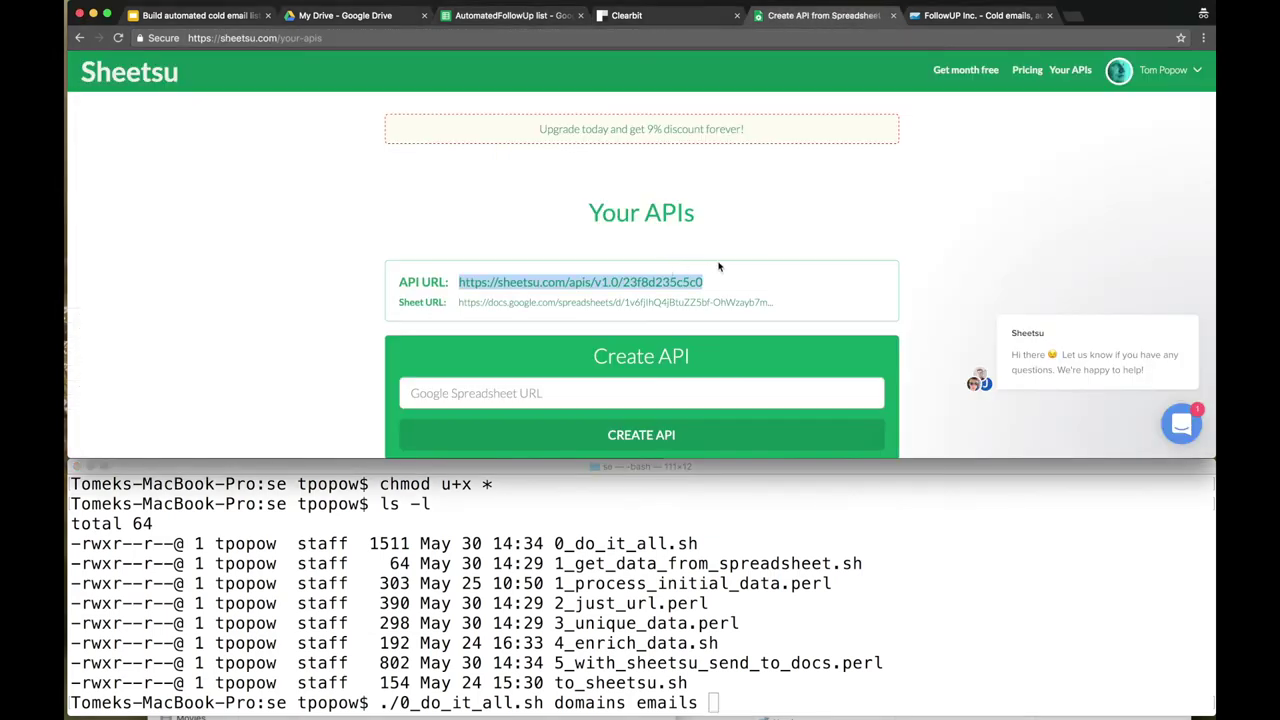
pyautogui.rightClick(676, 283)
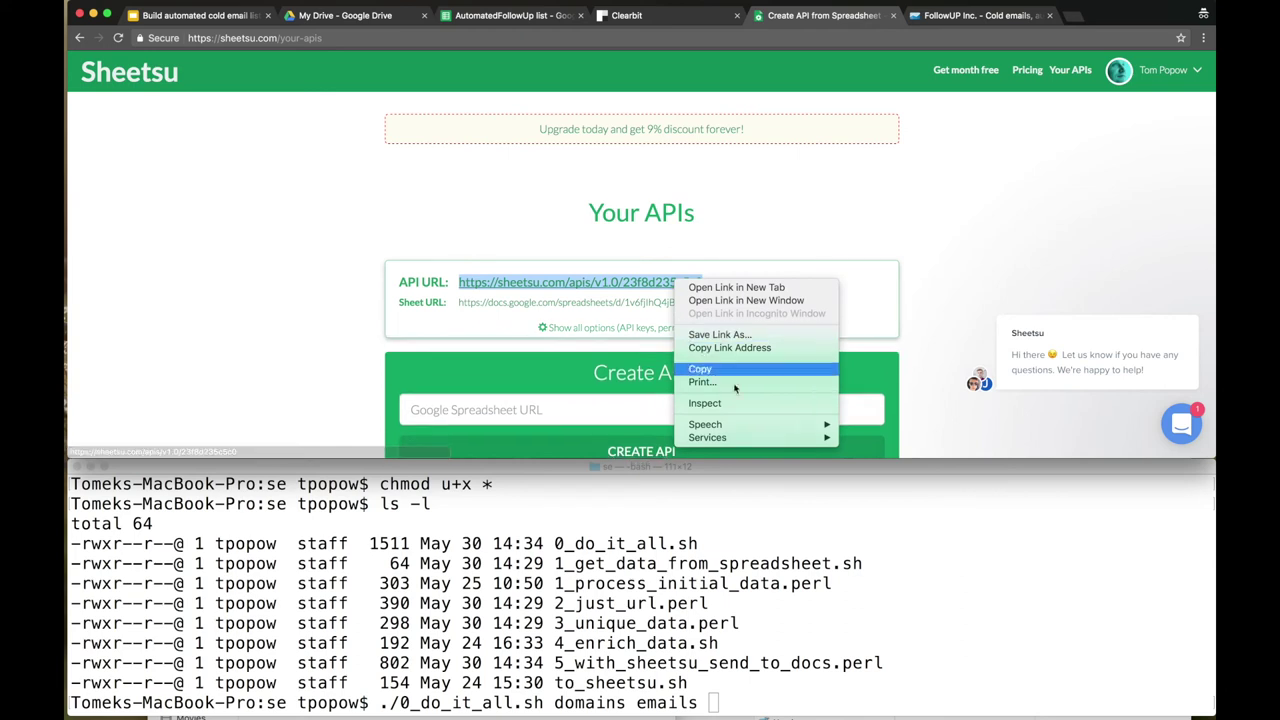
pyautogui.click(713, 369)
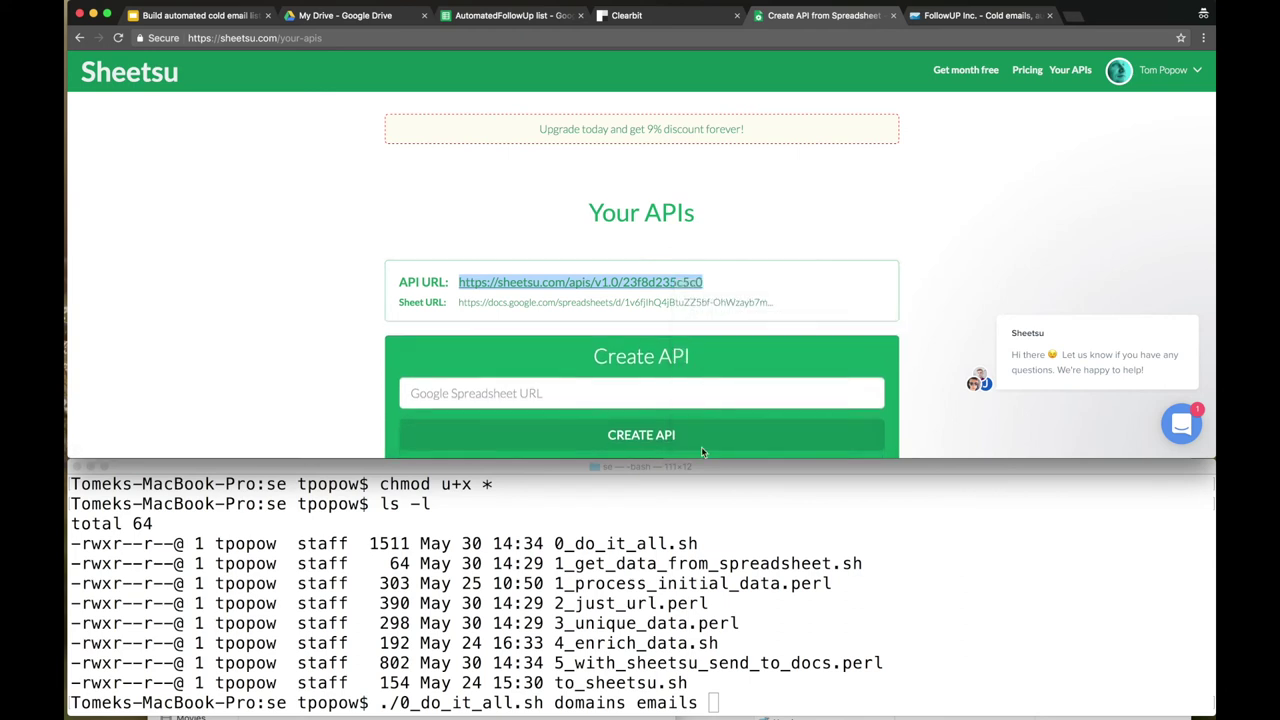
pyautogui.click(716, 704)
pyautogui.rightClick(716, 704)
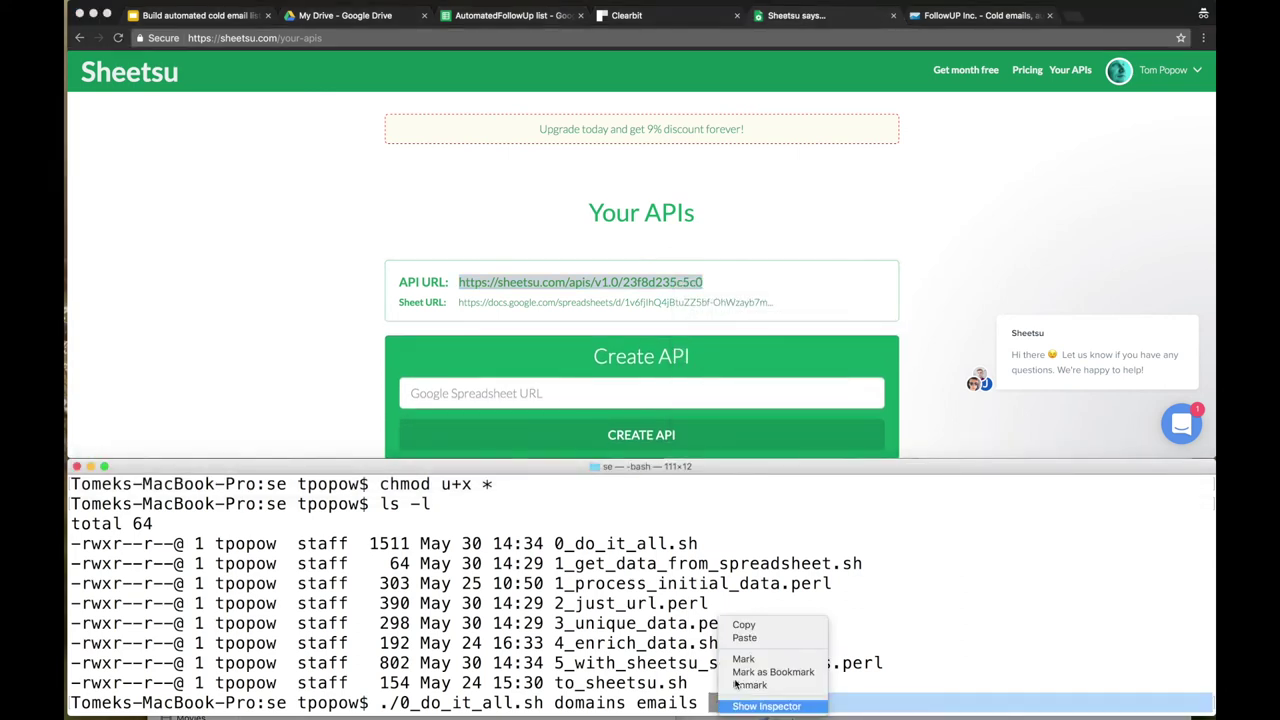
pyautogui.click(750, 641)
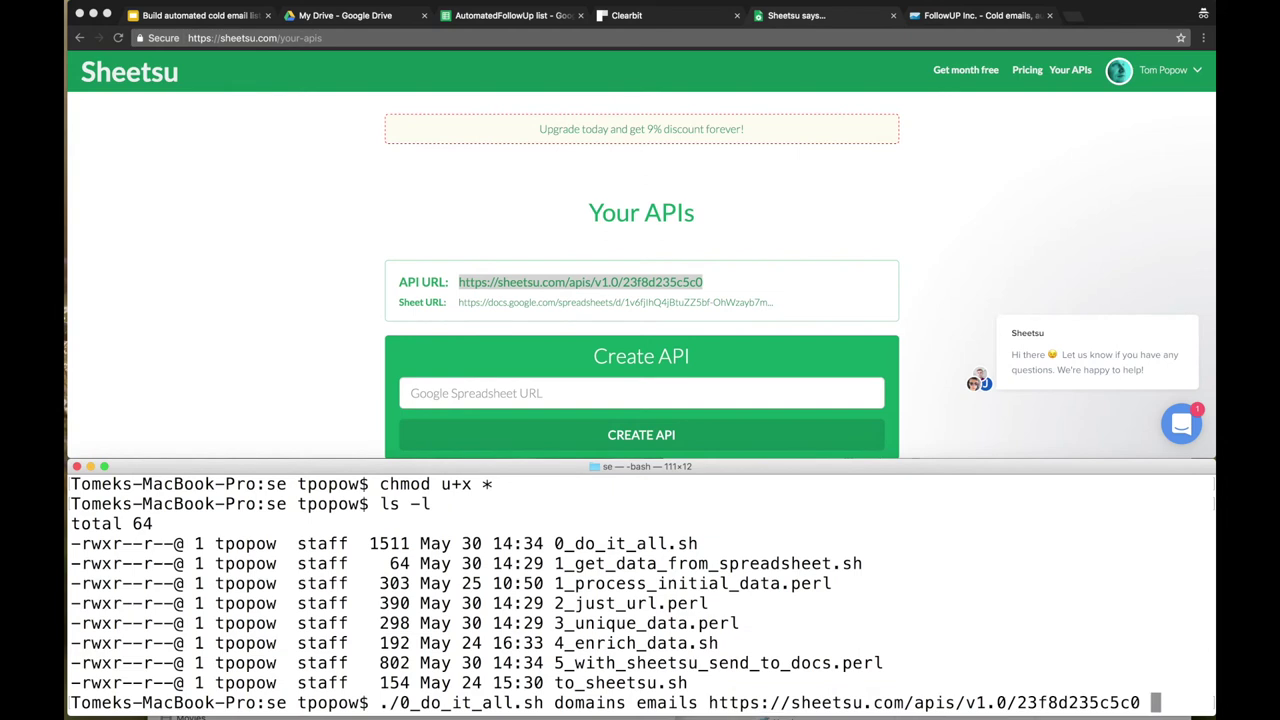
# Add the Clearbit secret API key after the URL, then return to the spreadsheet.
pyautogui.click(641, 20)
pyautogui.click(641, 20)
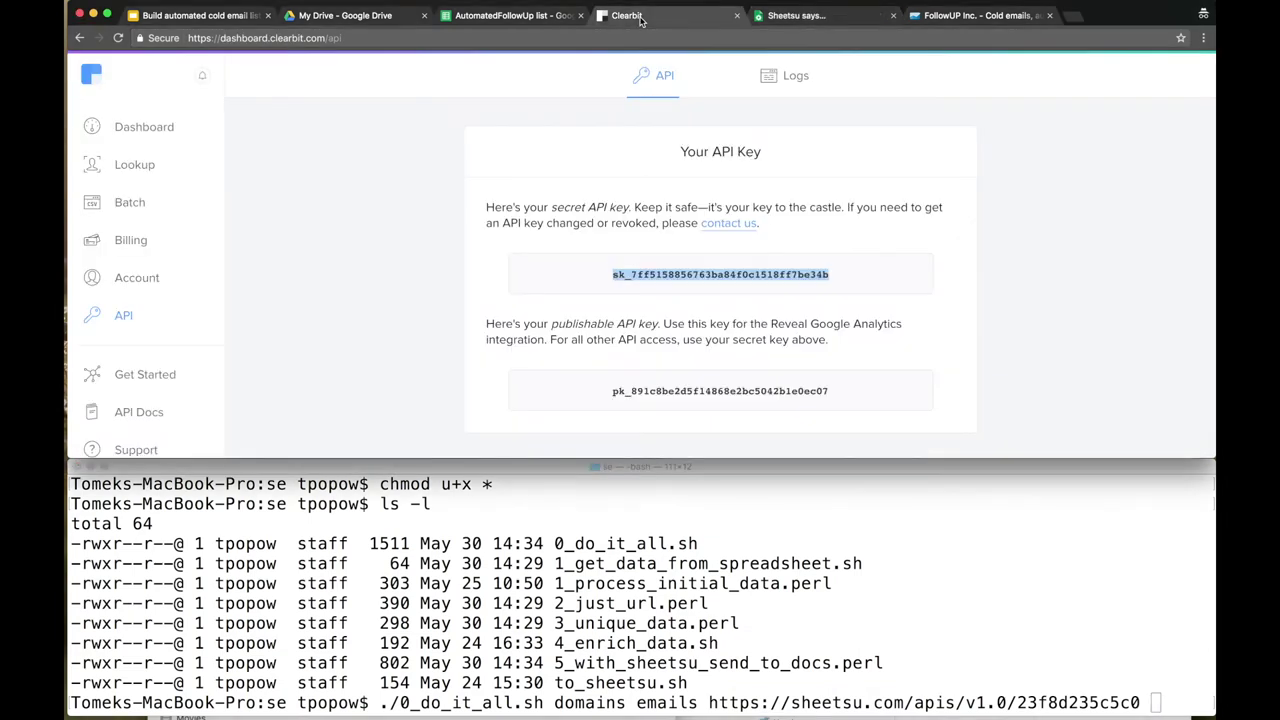
pyautogui.click(656, 273)
pyautogui.rightClick(658, 274)
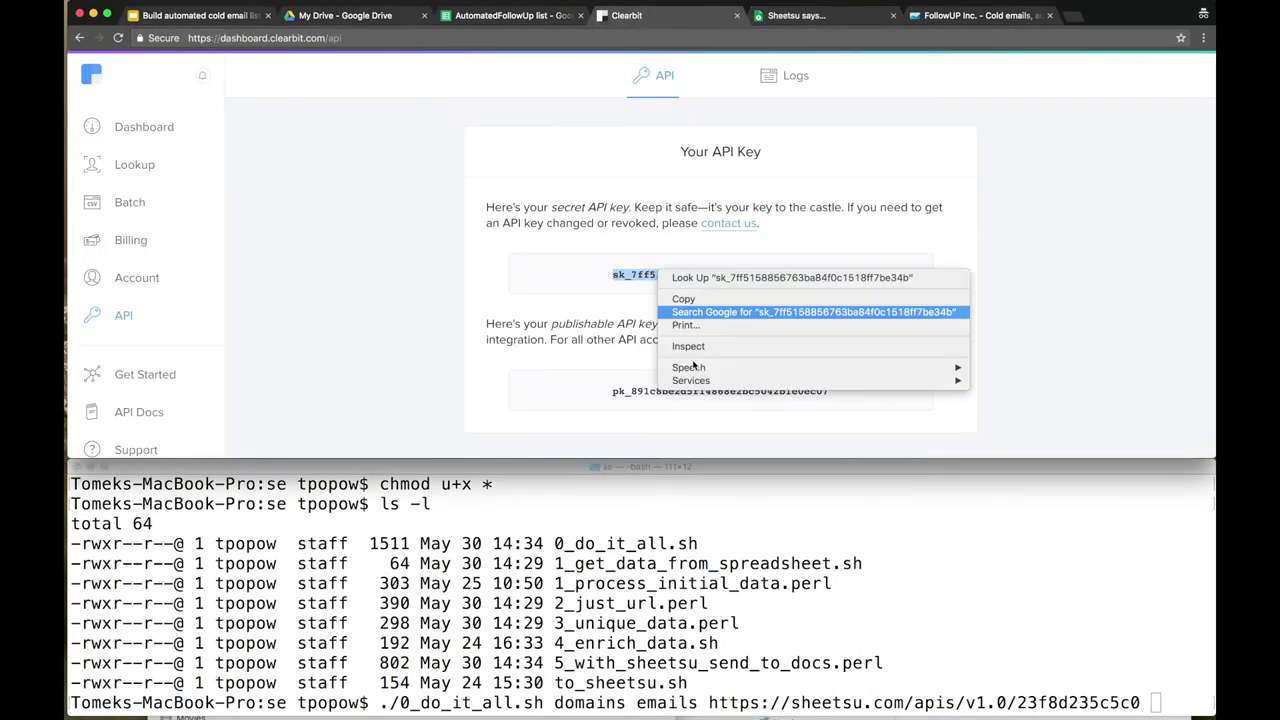
pyautogui.click(672, 296)
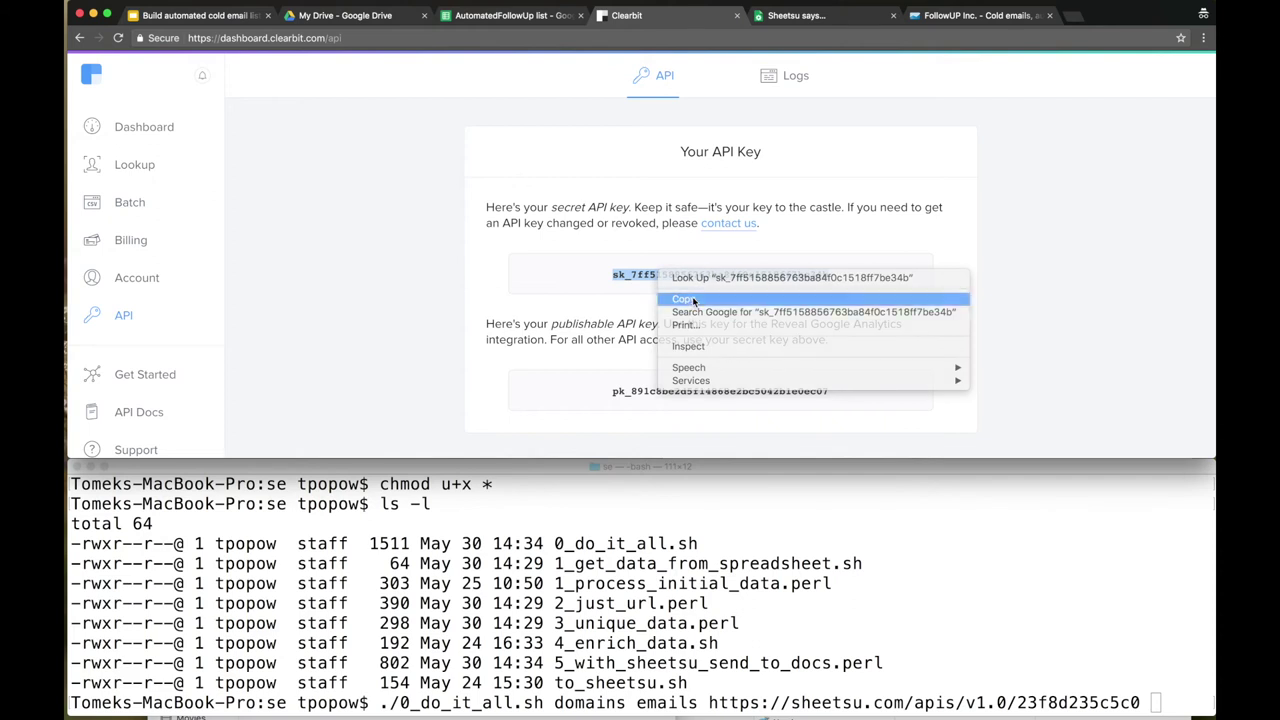
pyautogui.click(1154, 703)
pyautogui.rightClick(1154, 703)
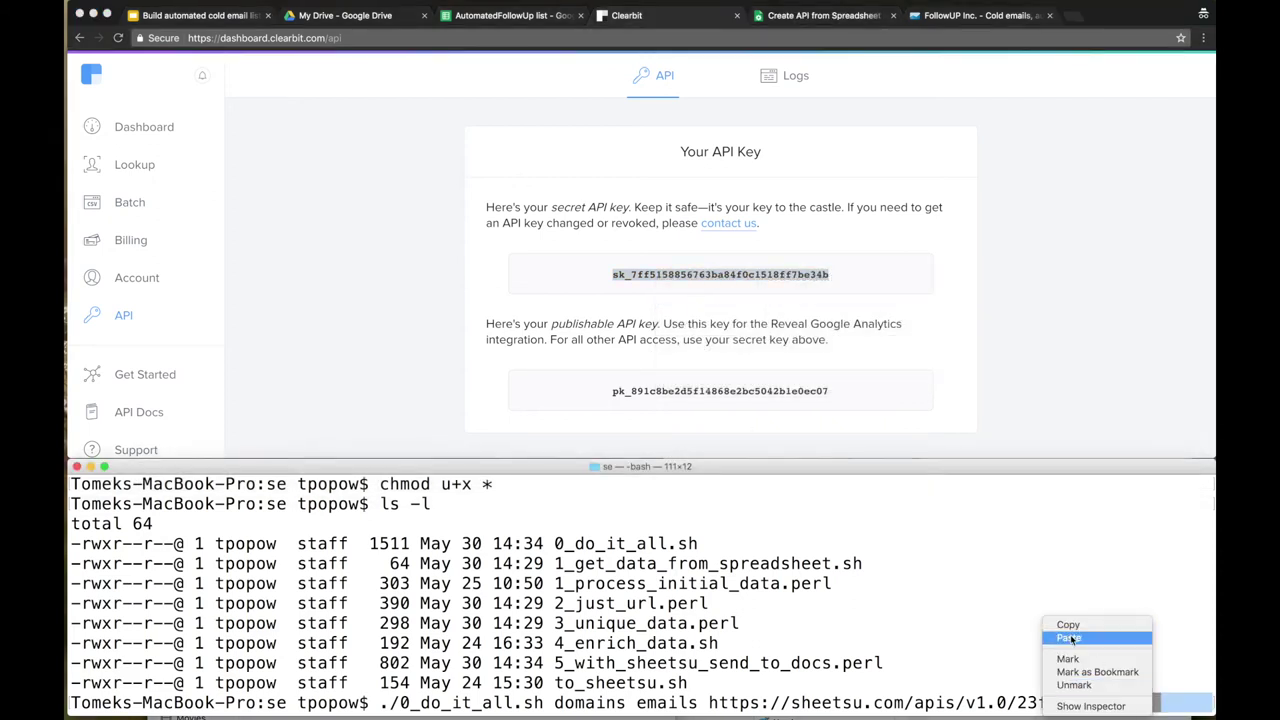
pyautogui.click(1095, 630)
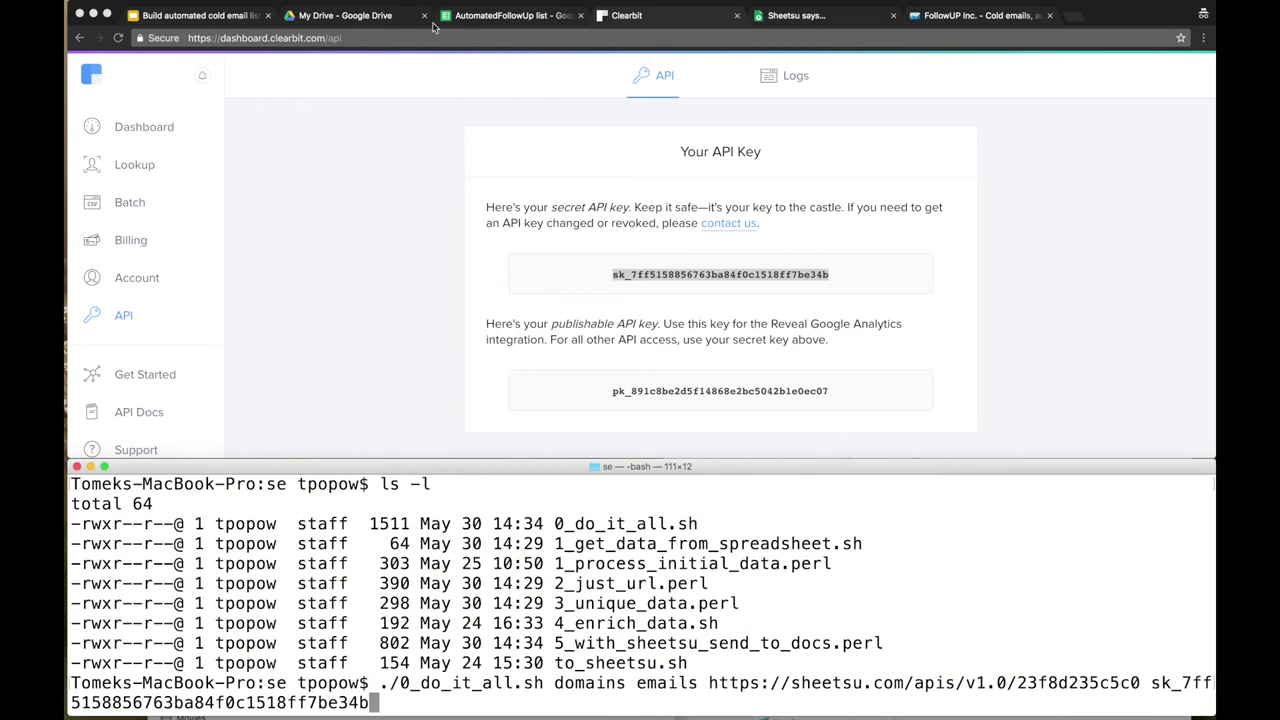
pyautogui.click(482, 16)
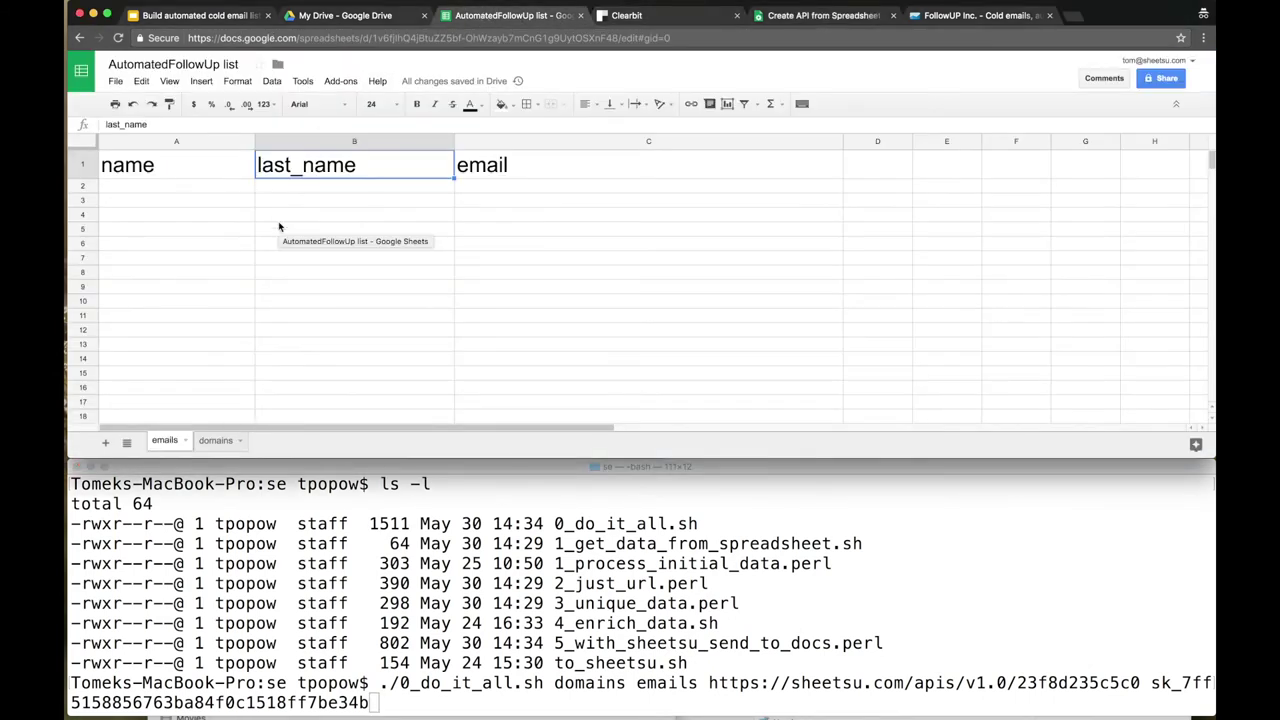
# Clear the extra domains so only RST-IT.com remains in A2 of the domains sheet.
pyautogui.click(143, 187)
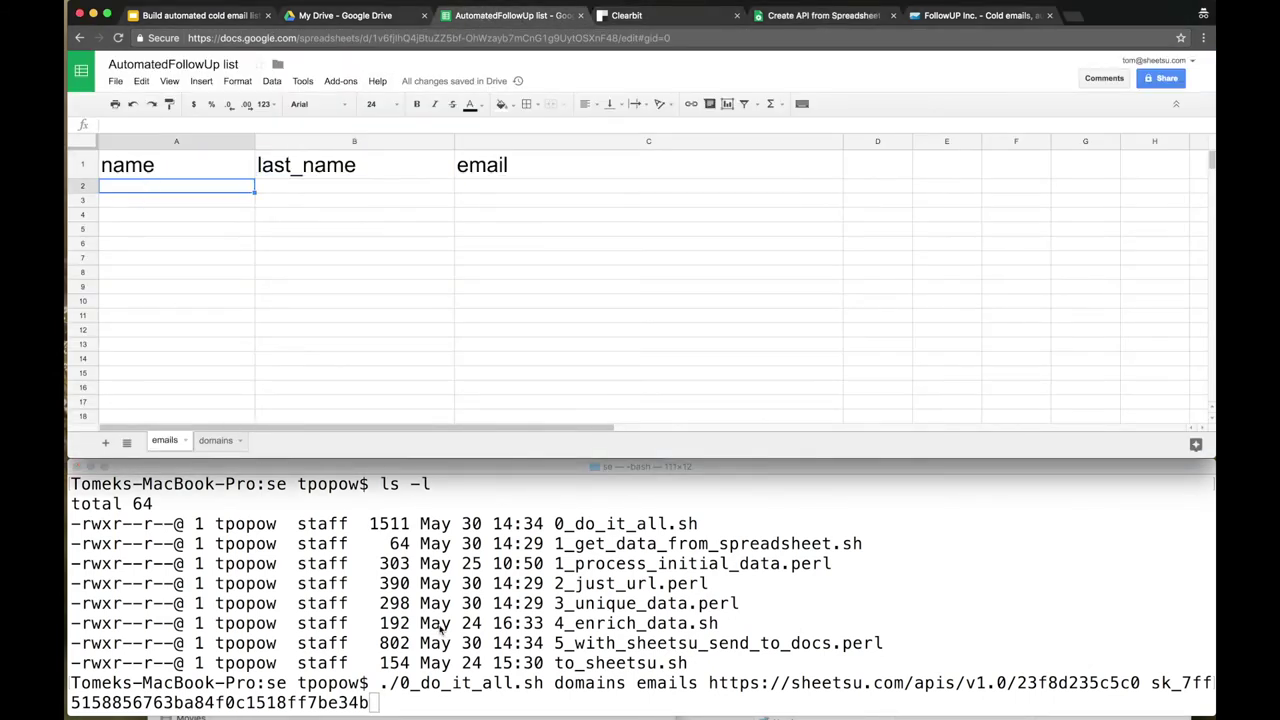
pyautogui.click(395, 708)
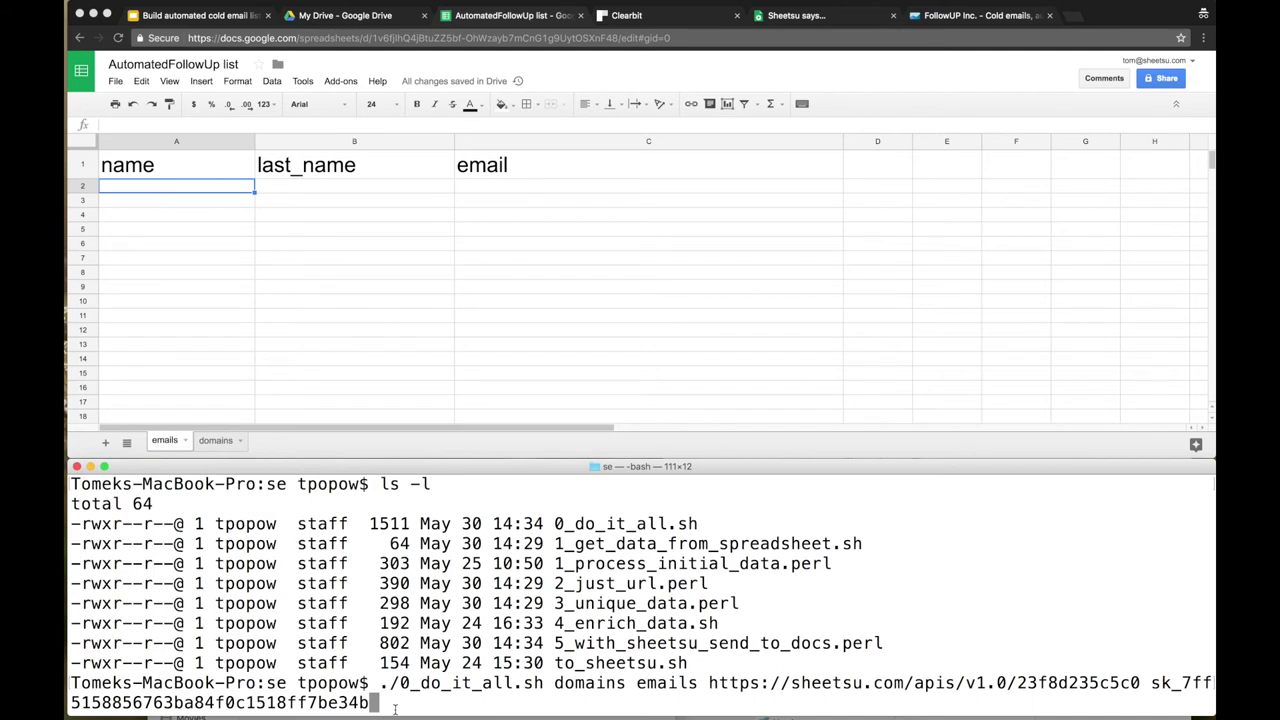
pyautogui.click(217, 444)
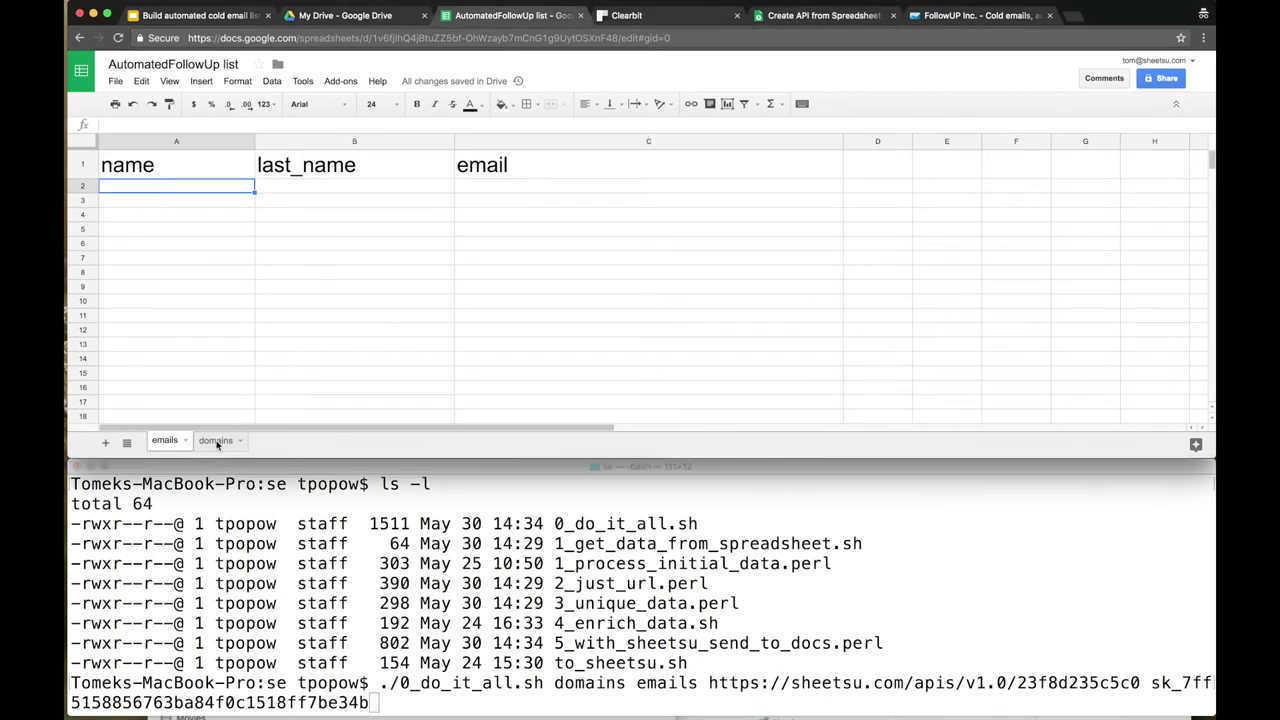
pyautogui.click(217, 444)
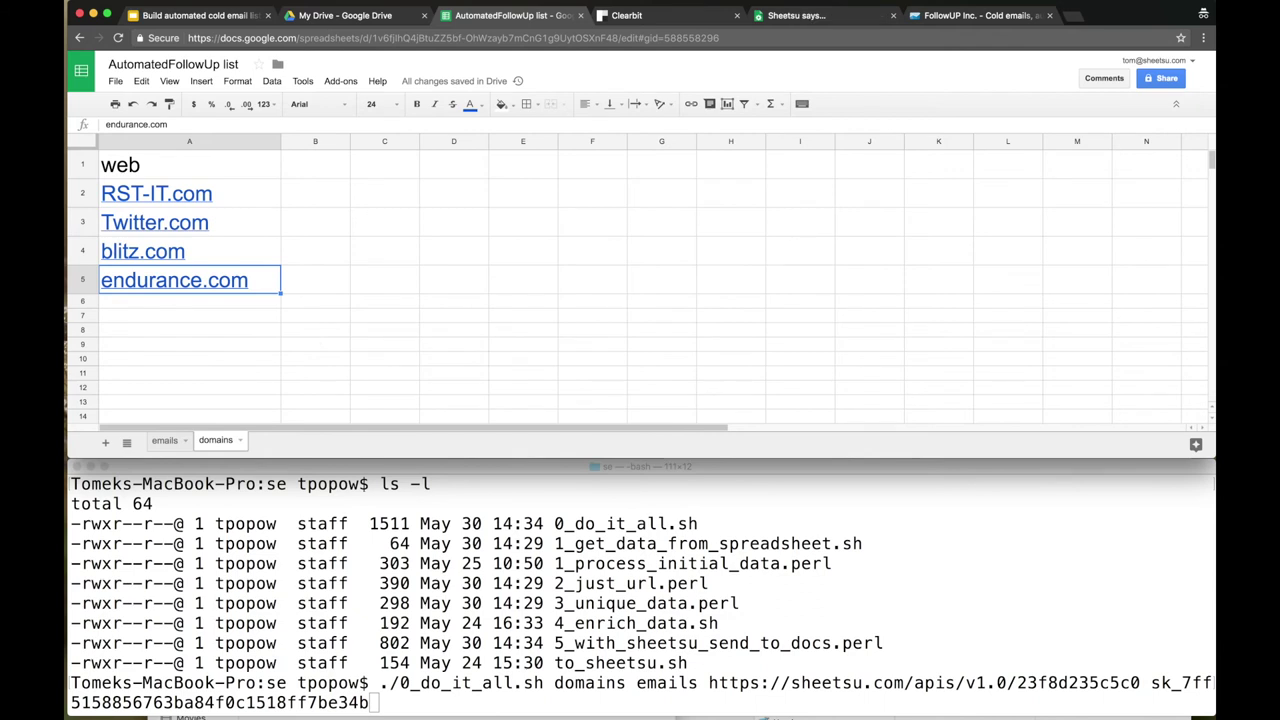
pyautogui.hotkey('shift', 'Up')
pyautogui.hotkey('shift', 'Up')
pyautogui.hotkey('shift', 'Up')
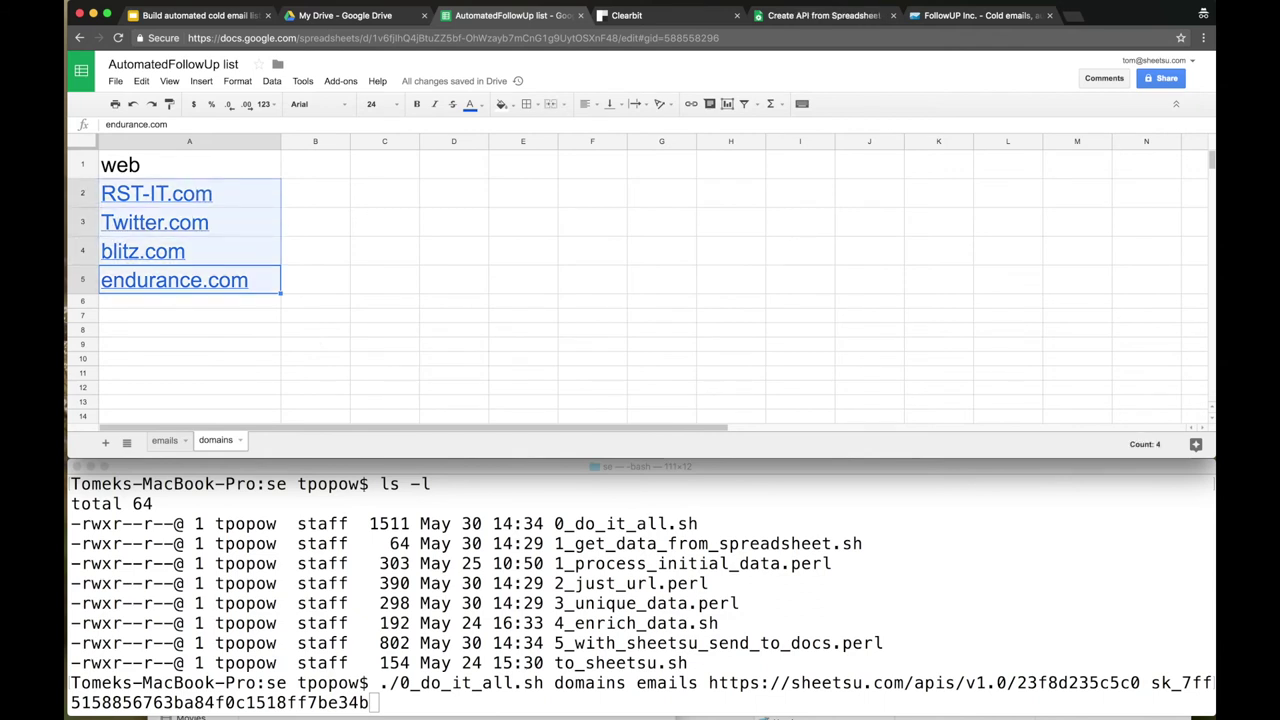
pyautogui.press('Delete')
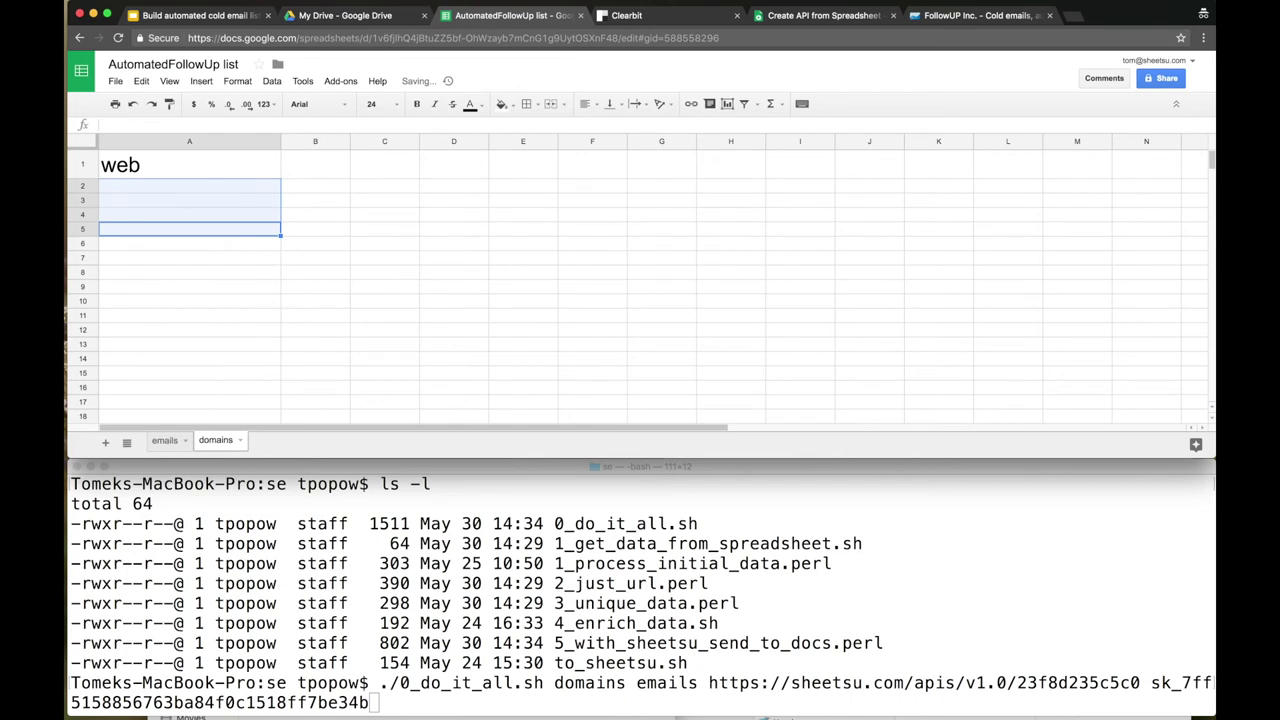
pyautogui.press('Up')
pyautogui.press('Up')
pyautogui.press('Up')
pyautogui.write('RS')
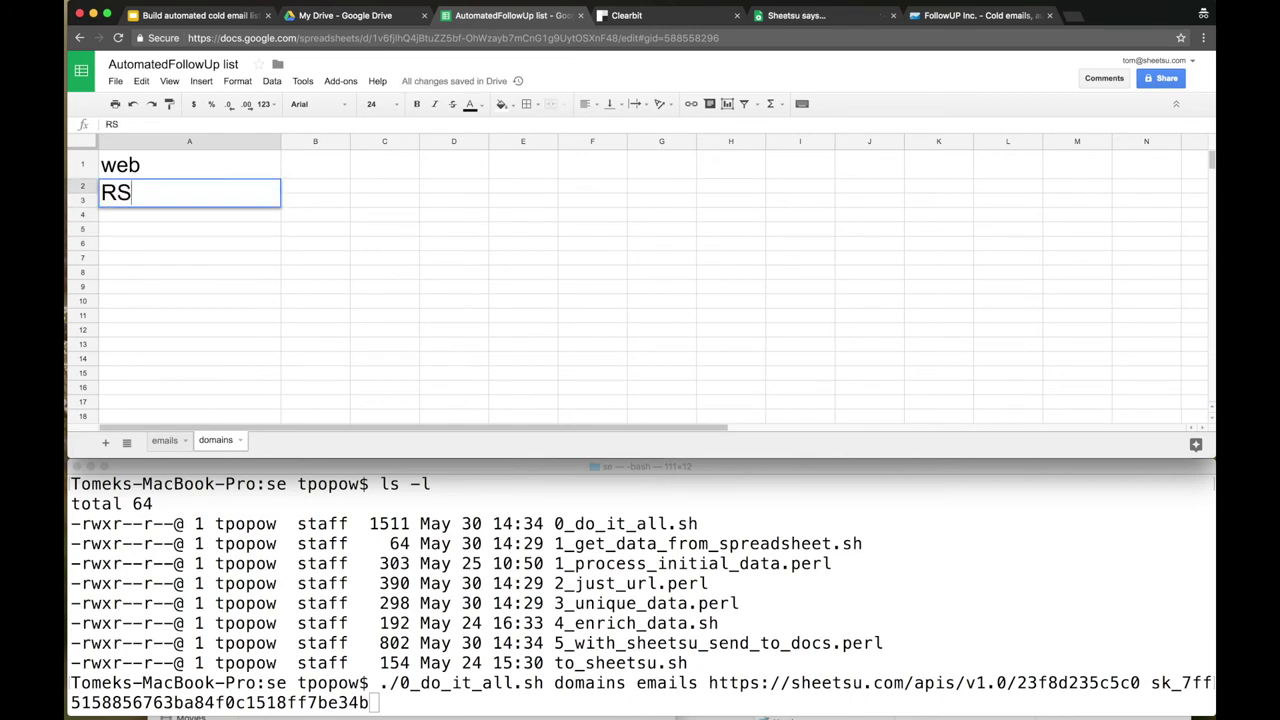
pyautogui.write('T-IT.com')
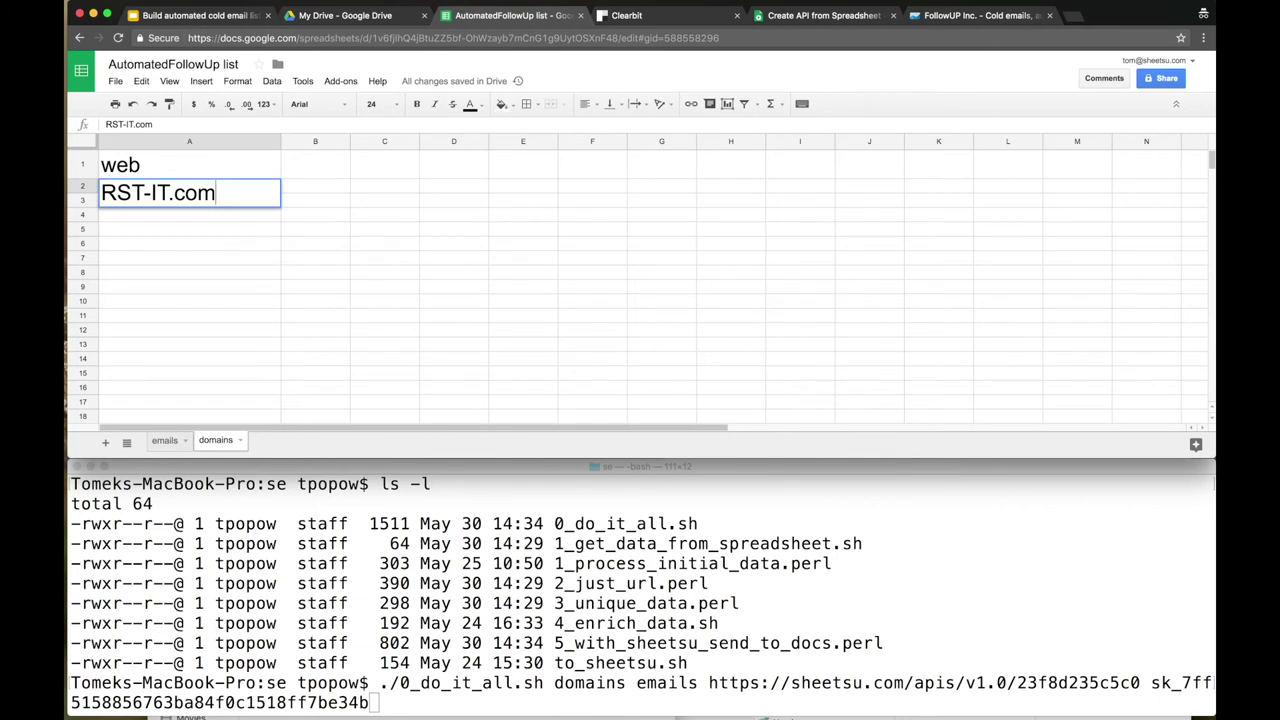
pyautogui.press('Return')
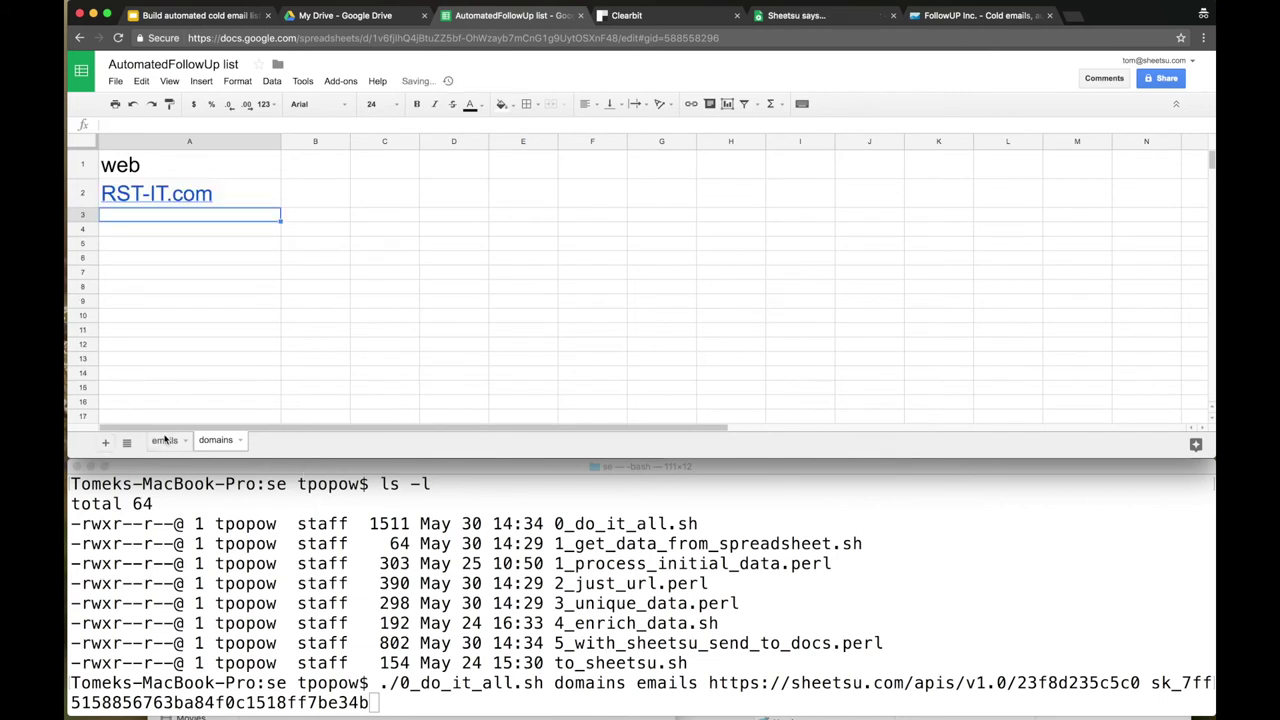
pyautogui.click(166, 440)
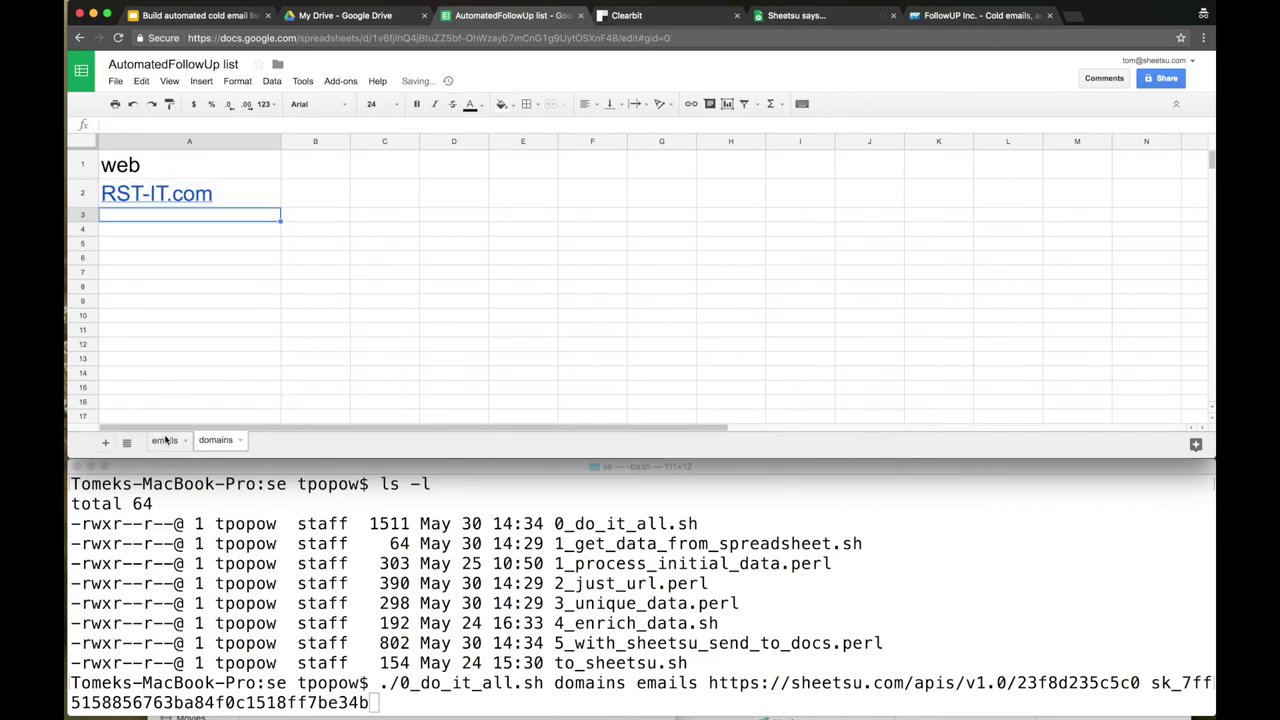
# Run the 0_do_it_all.sh script in the terminal to gather the prospects.
pyautogui.click(382, 706)
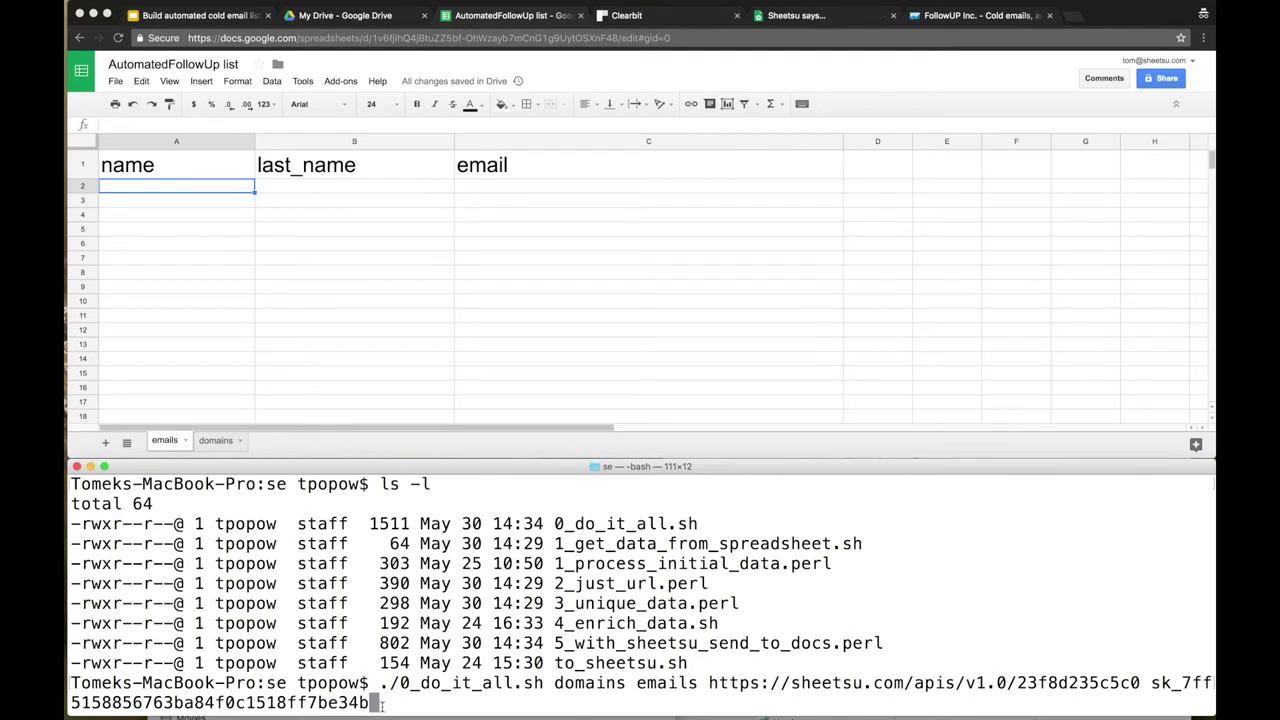
pyautogui.press('Return')
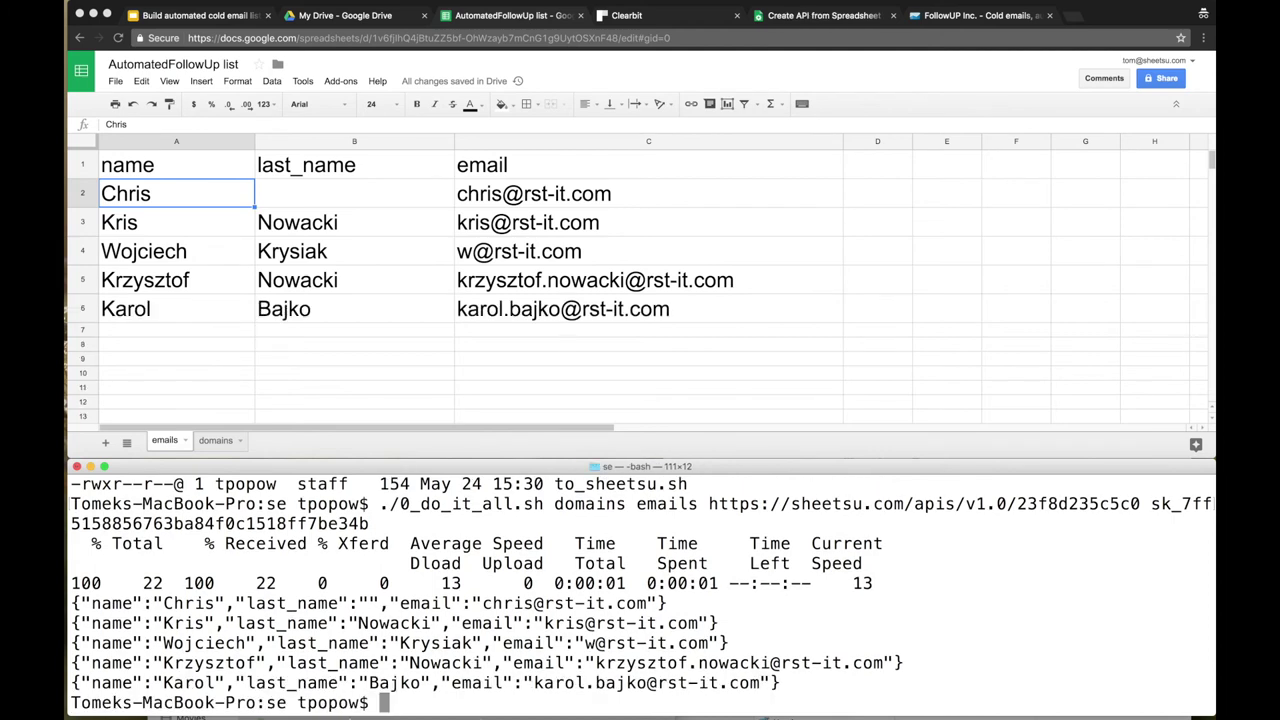
pyautogui.tripleClick(336, 704)
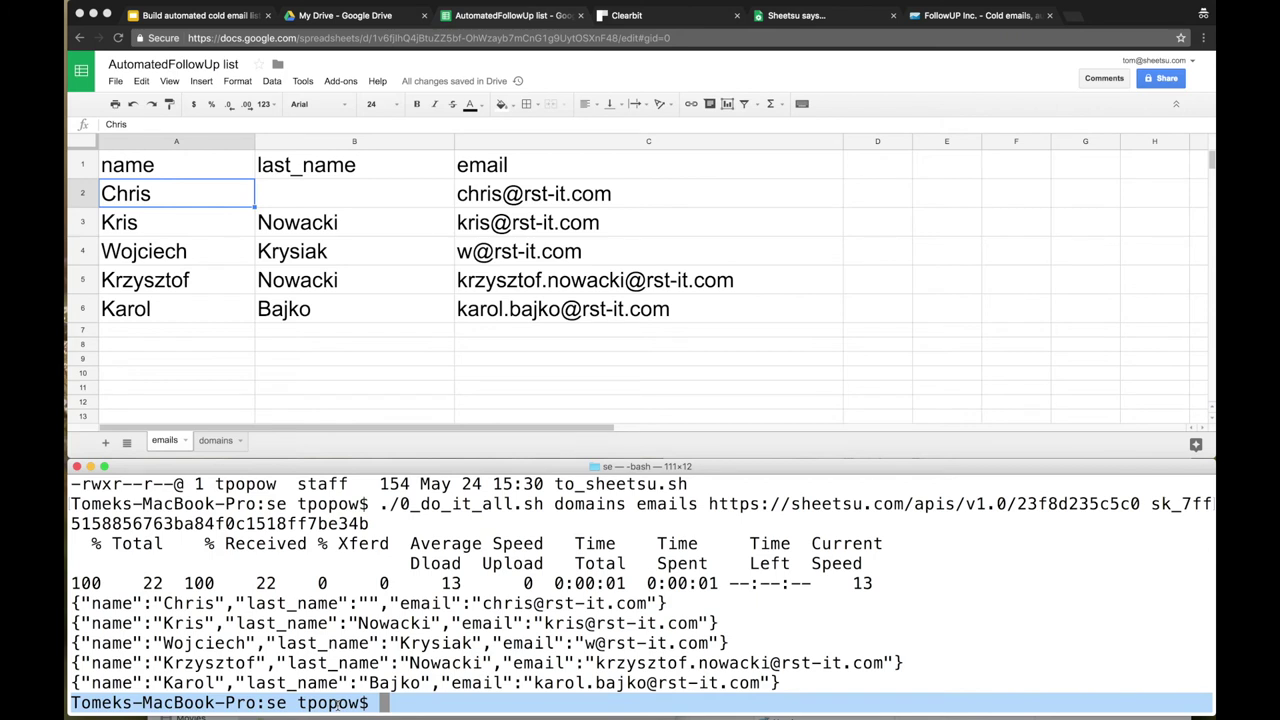
pyautogui.doubleClick(336, 704)
# Review the five imported prospect rows and the remaining RST-IT.com domain entry.
pyautogui.click(176, 195)
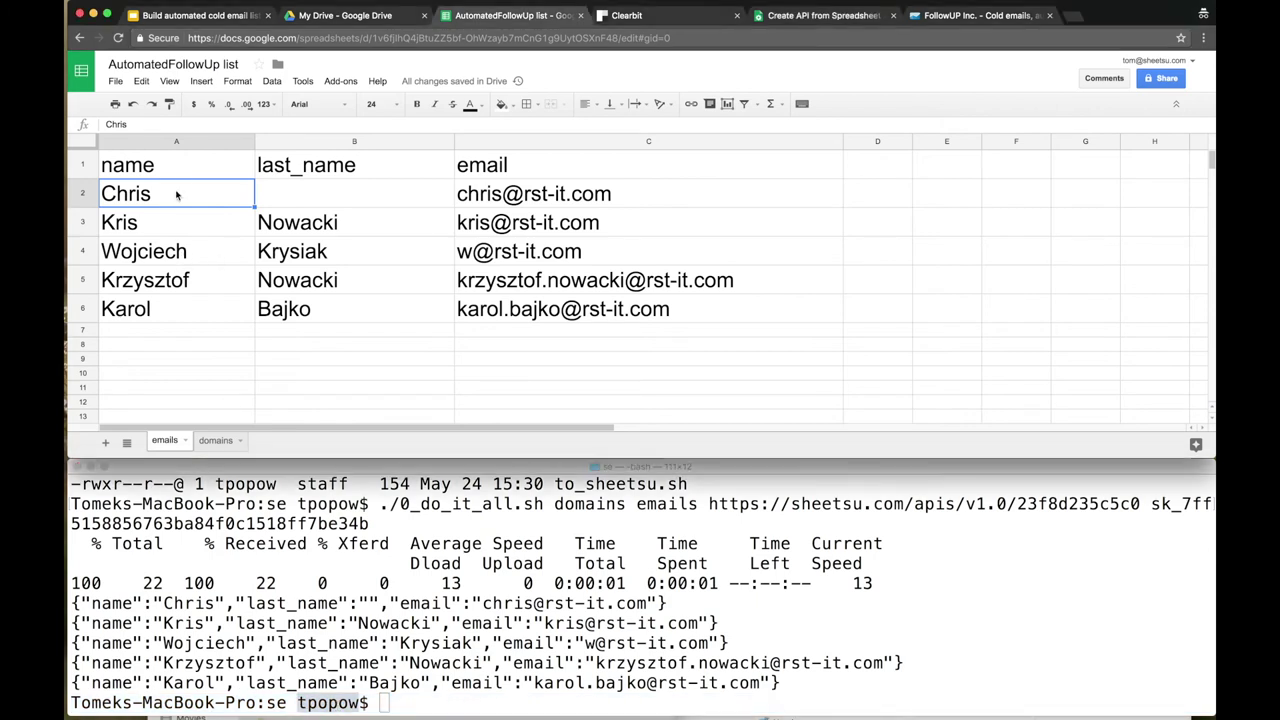
pyautogui.moveTo(176, 195); pyautogui.dragTo(490, 320)
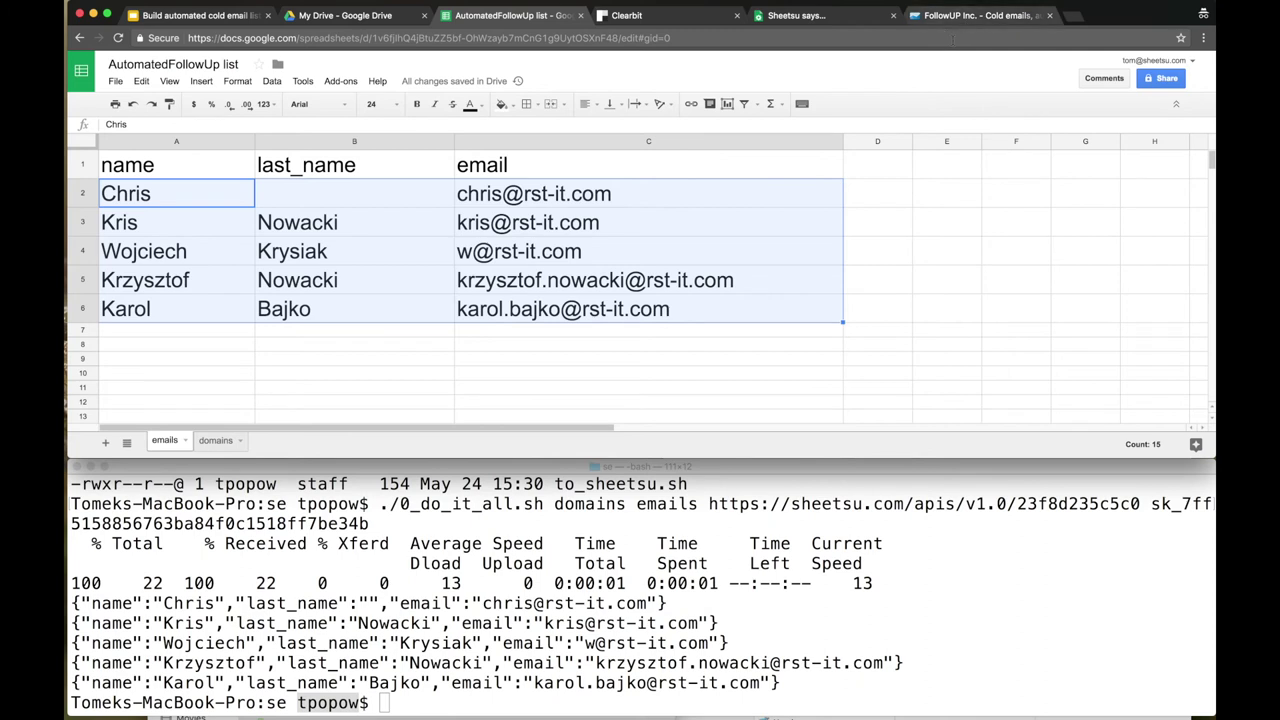
pyautogui.click(214, 442)
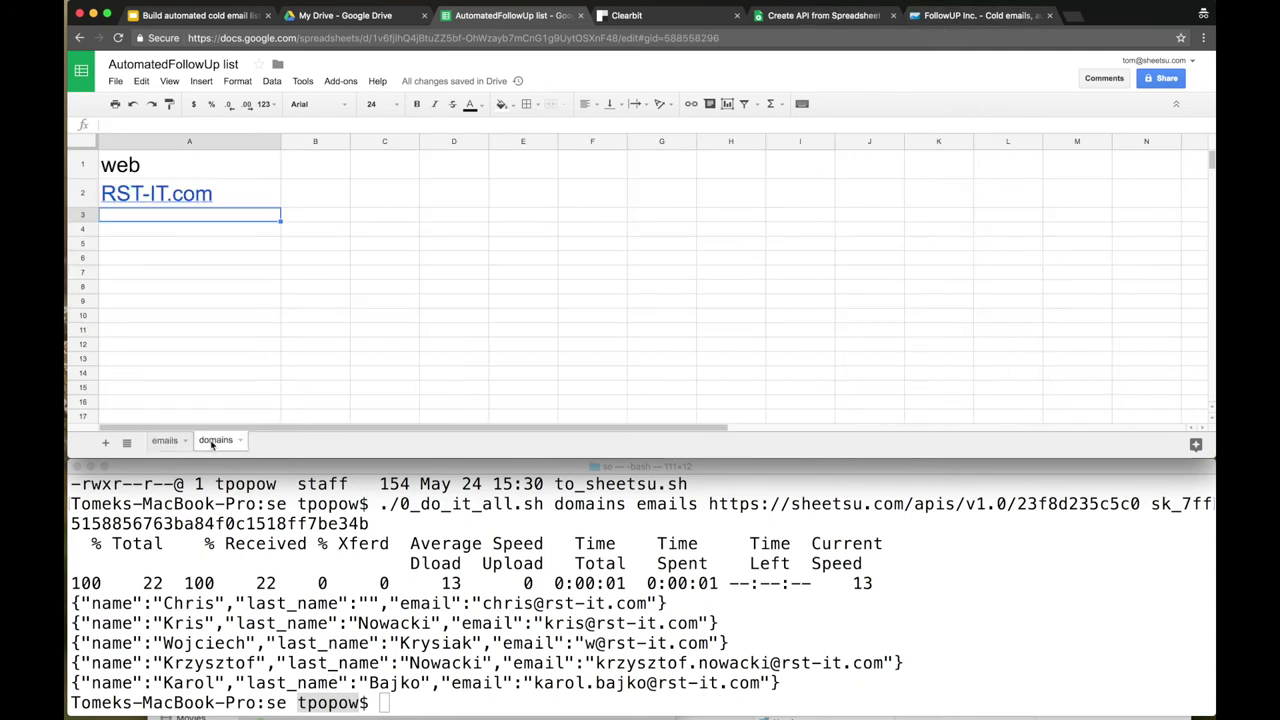
pyautogui.click(240, 203)
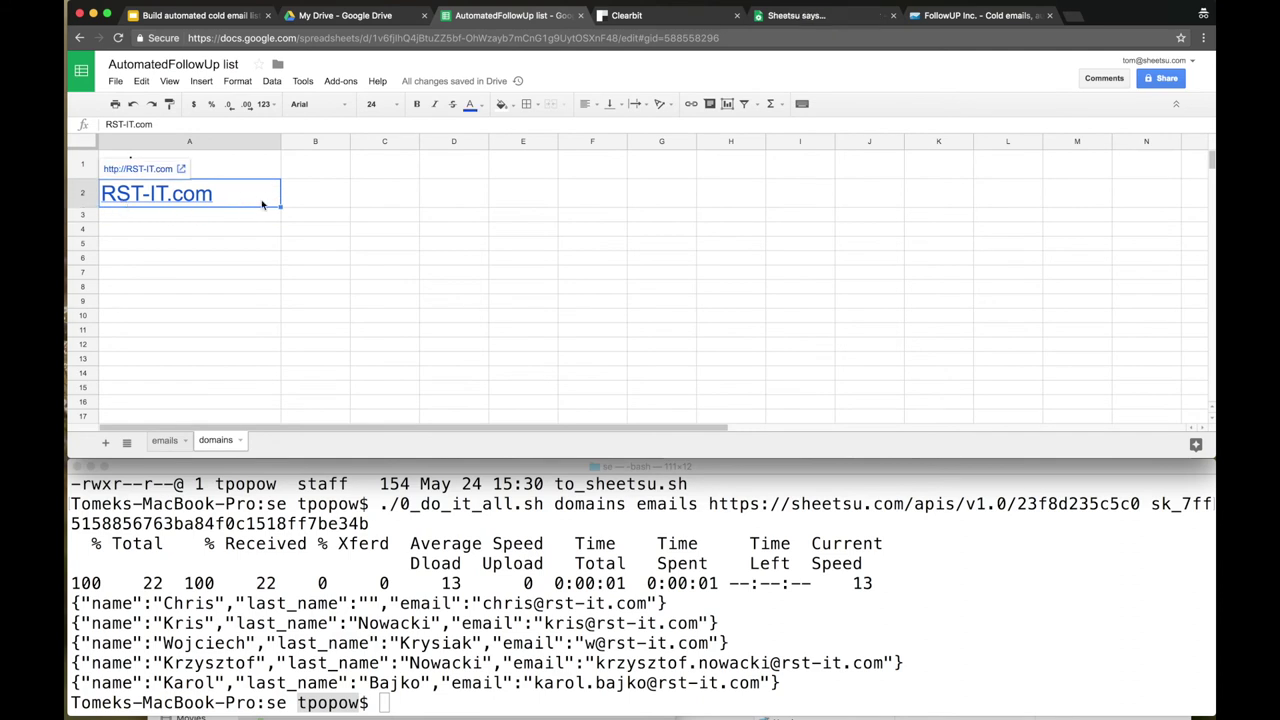
pyautogui.click(935, 16)
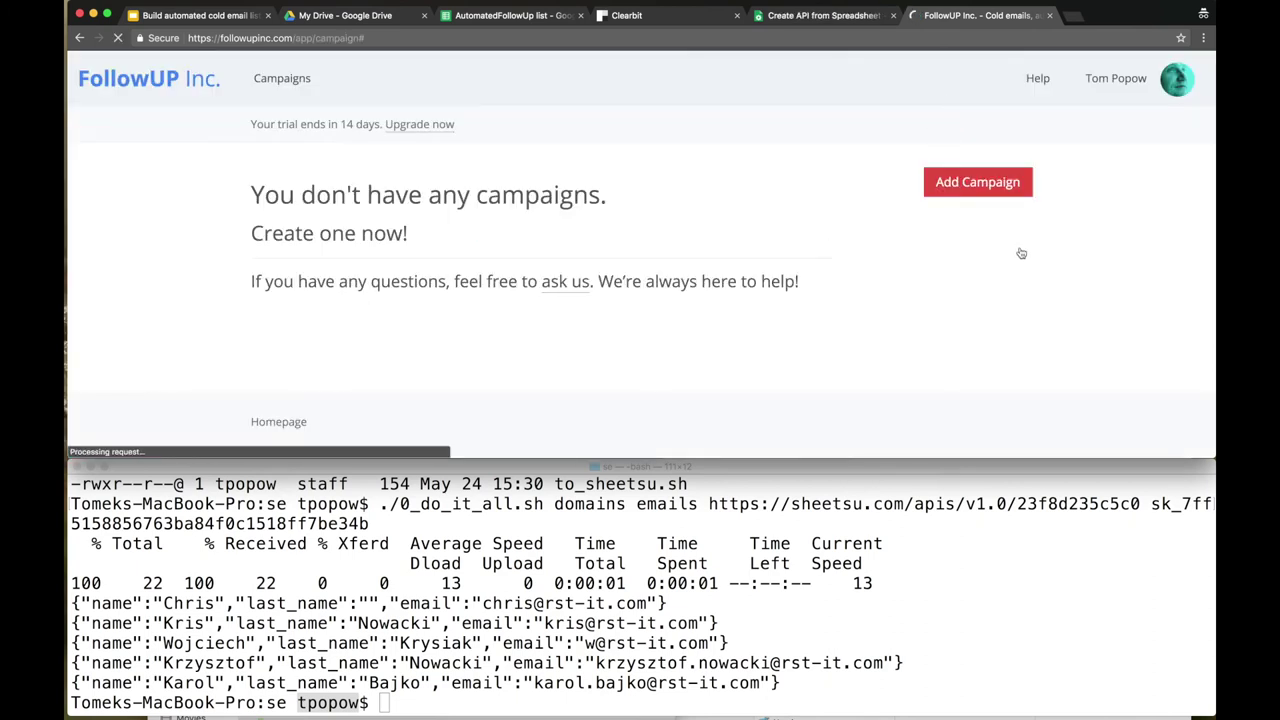
# Create a new FollowUP Inc. campaign named 'camp 1'.
pyautogui.click(996, 186)
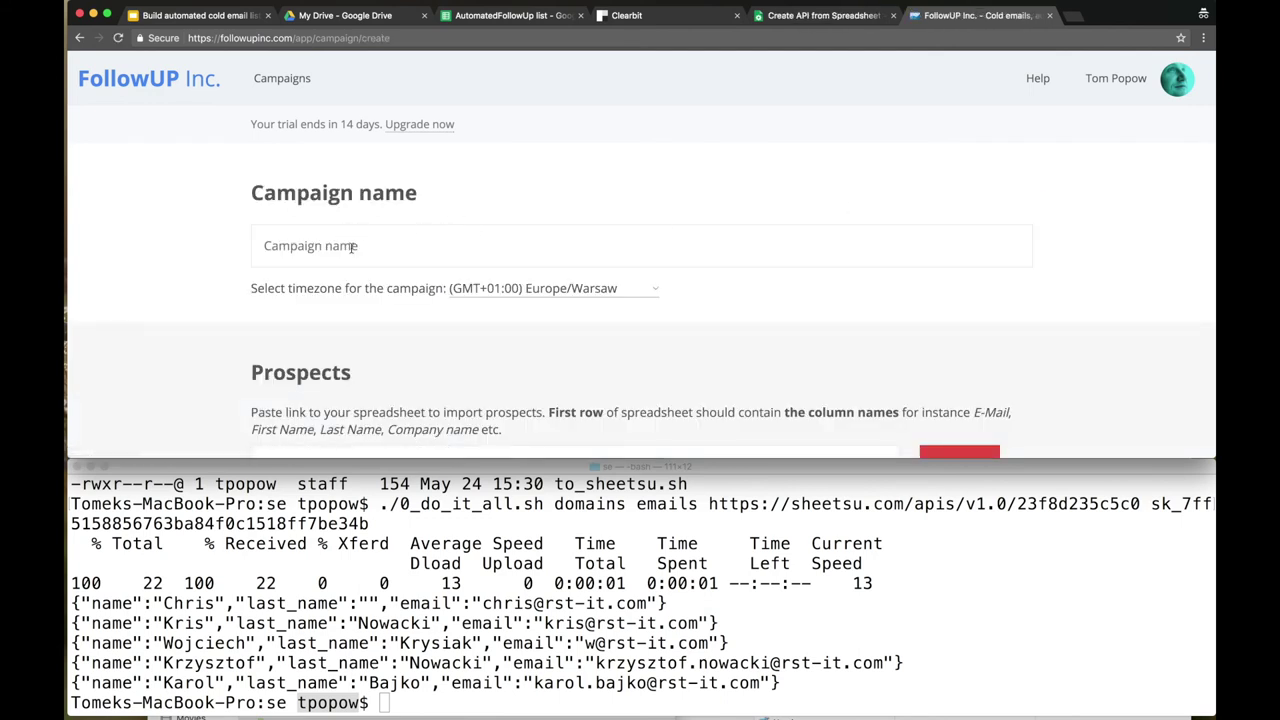
pyautogui.write('camp 1')
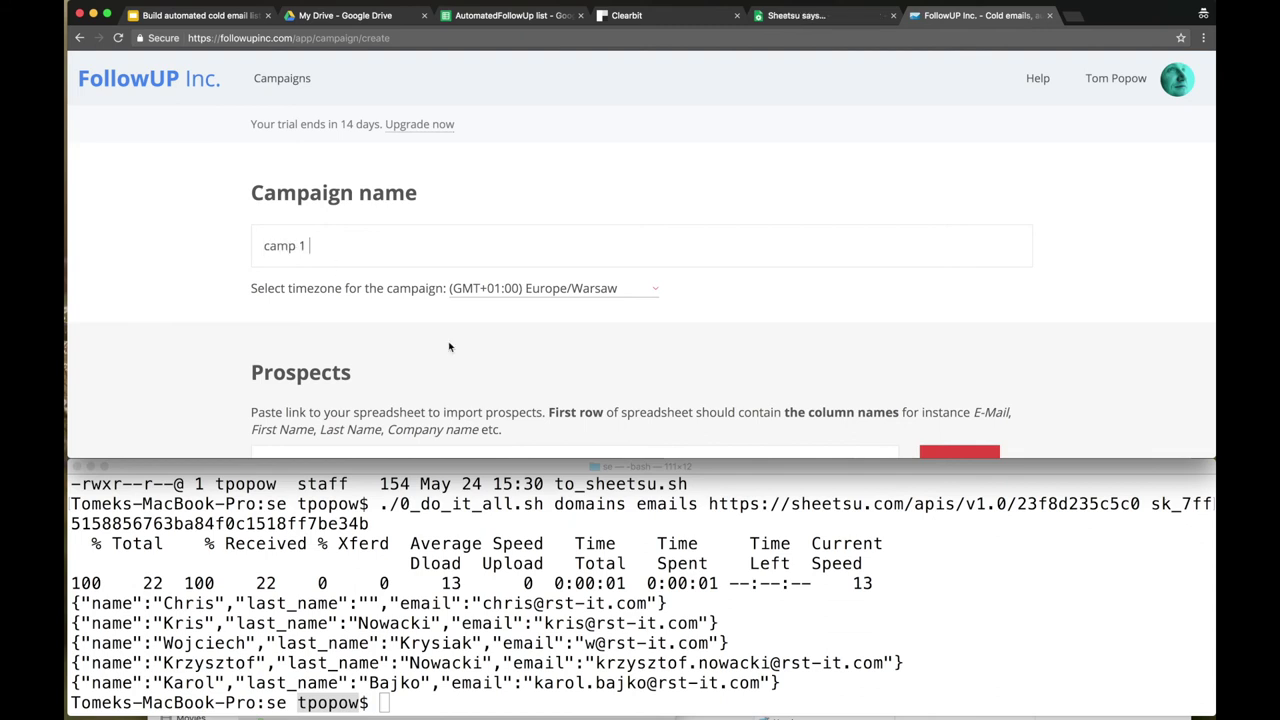
pyautogui.scroll(-3, 297, 290)
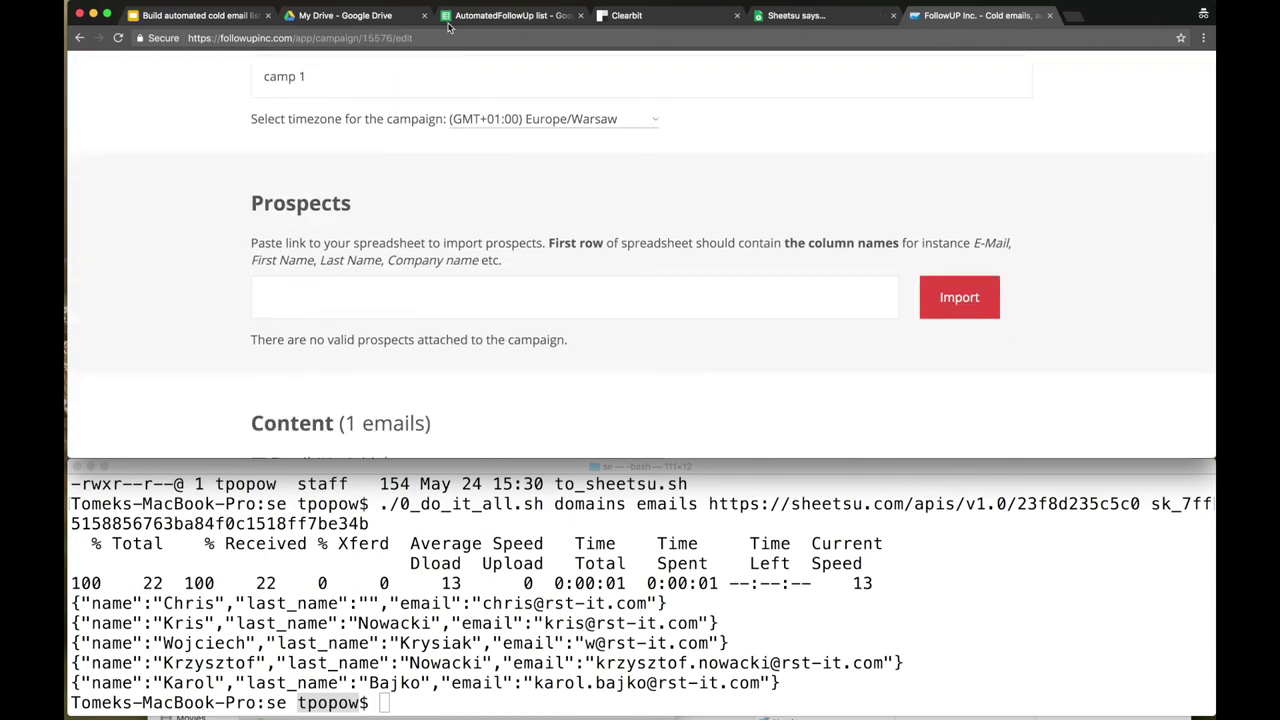
# Paste the AutomatedFollowUp list spreadsheet URL into the campaign's Prospects field.
pyautogui.click(480, 18)
pyautogui.click(165, 441)
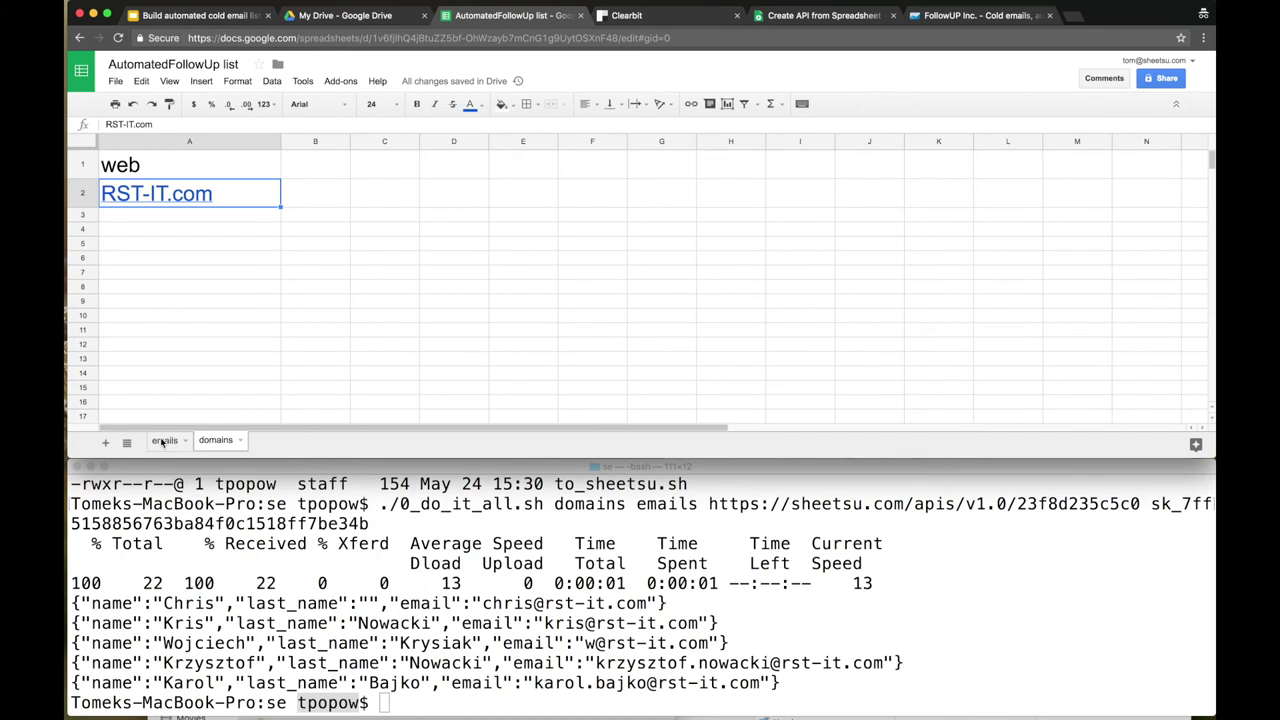
pyautogui.click(305, 38)
pyautogui.rightClick(305, 40)
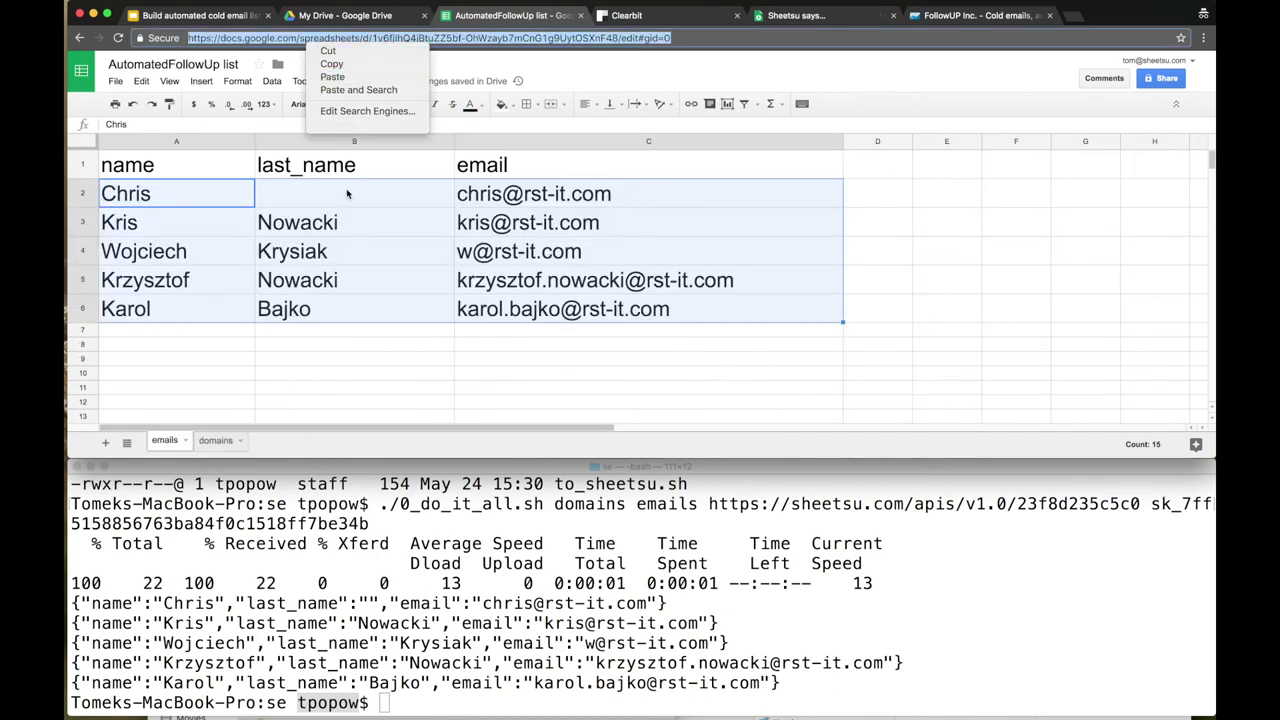
pyautogui.click(325, 65)
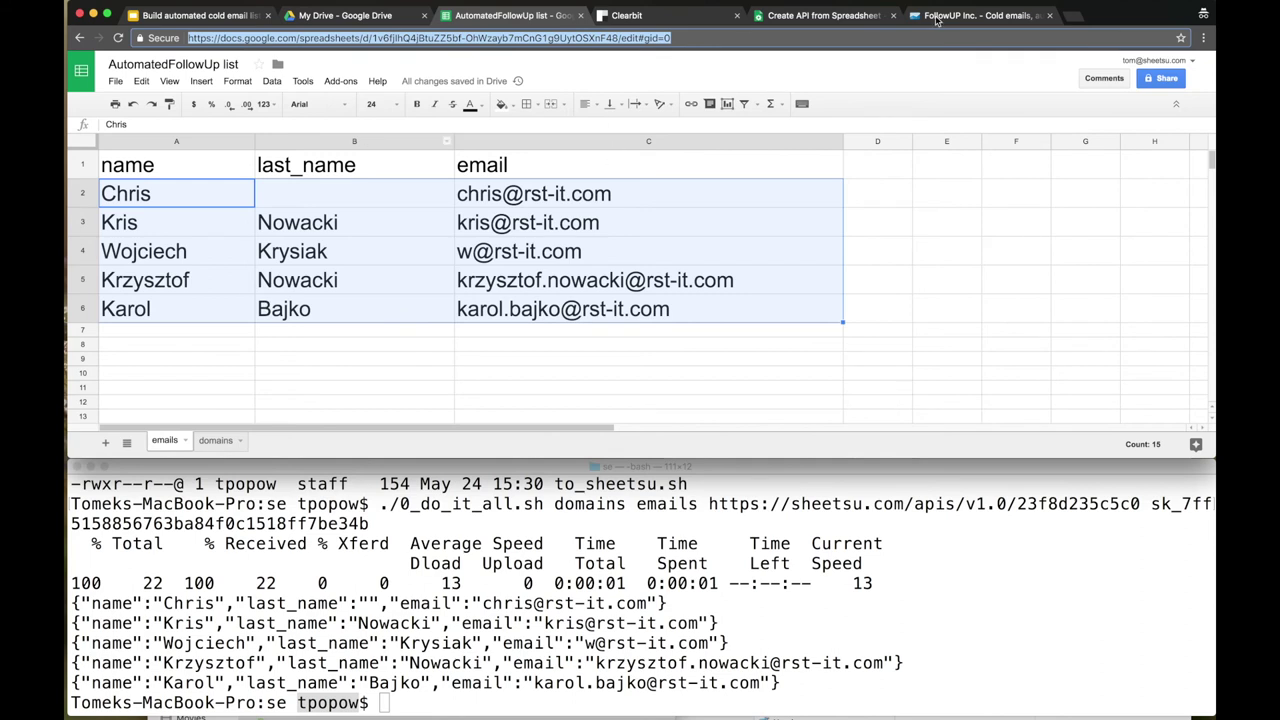
pyautogui.click(975, 15)
pyautogui.rightClick(465, 310)
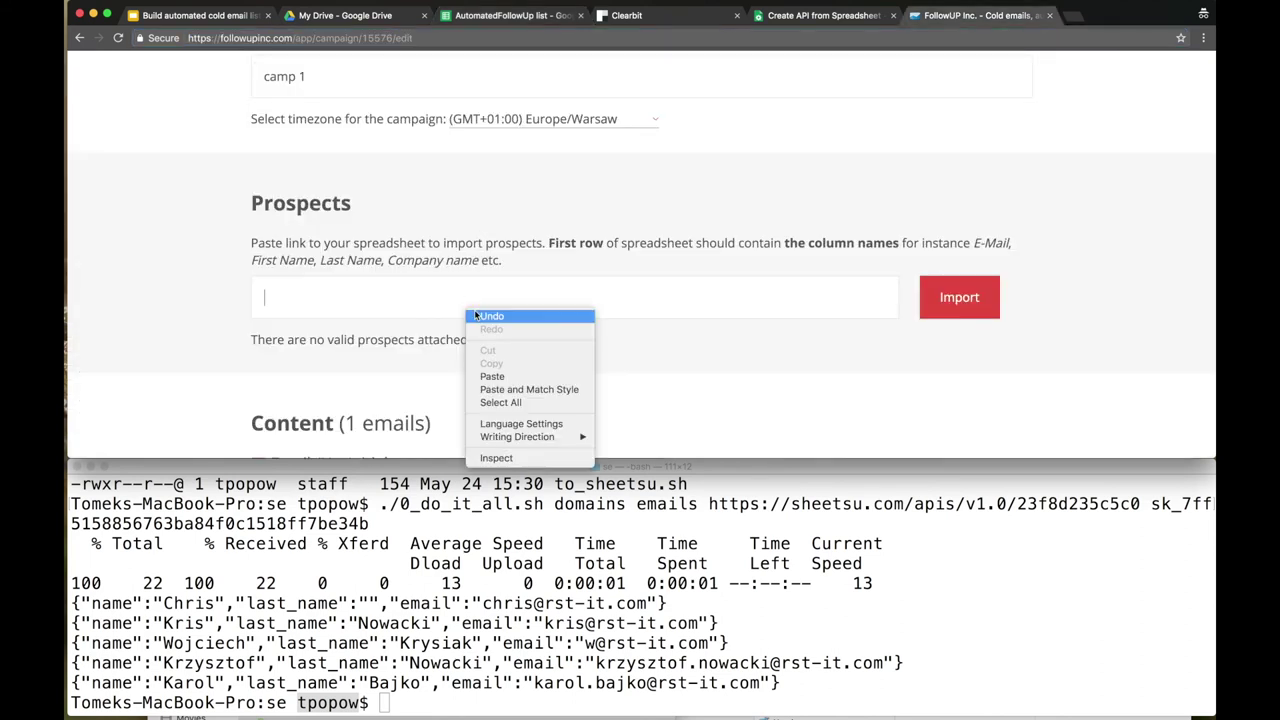
pyautogui.click(514, 372)
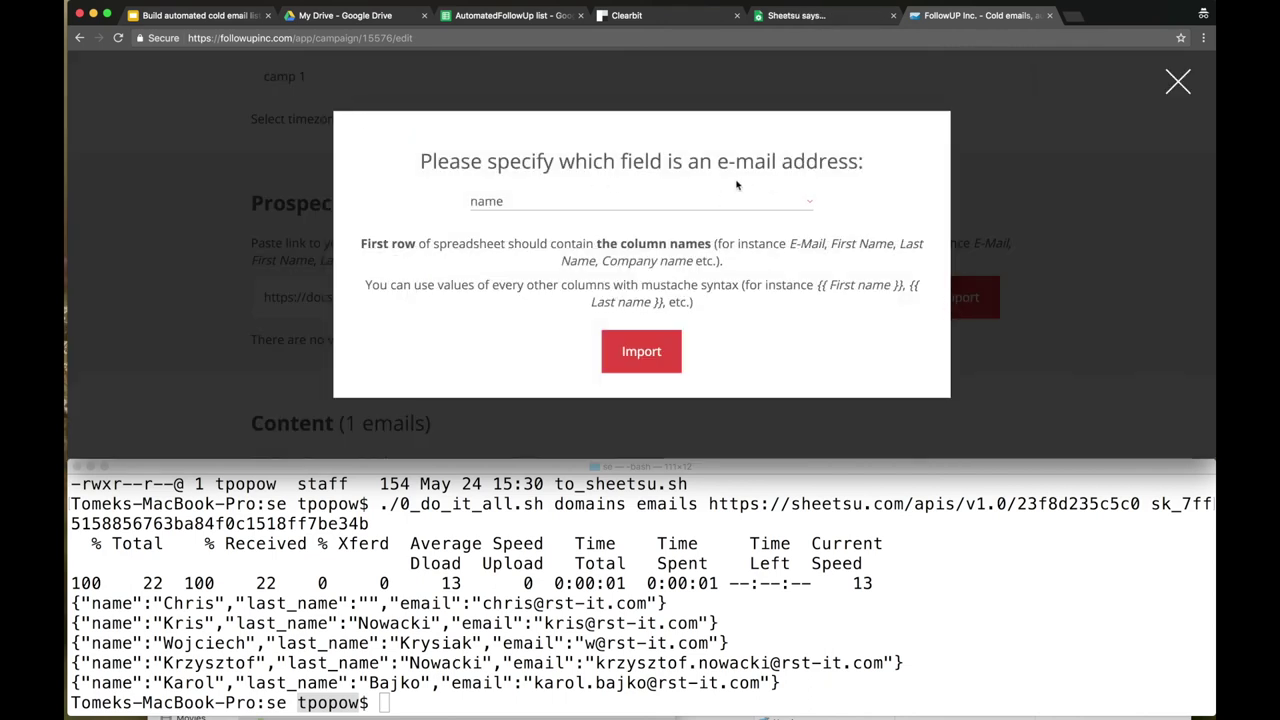
# Import the prospects with 'email' as the address field and verify the five entries.
pyautogui.click(793, 207)
pyautogui.click(639, 238)
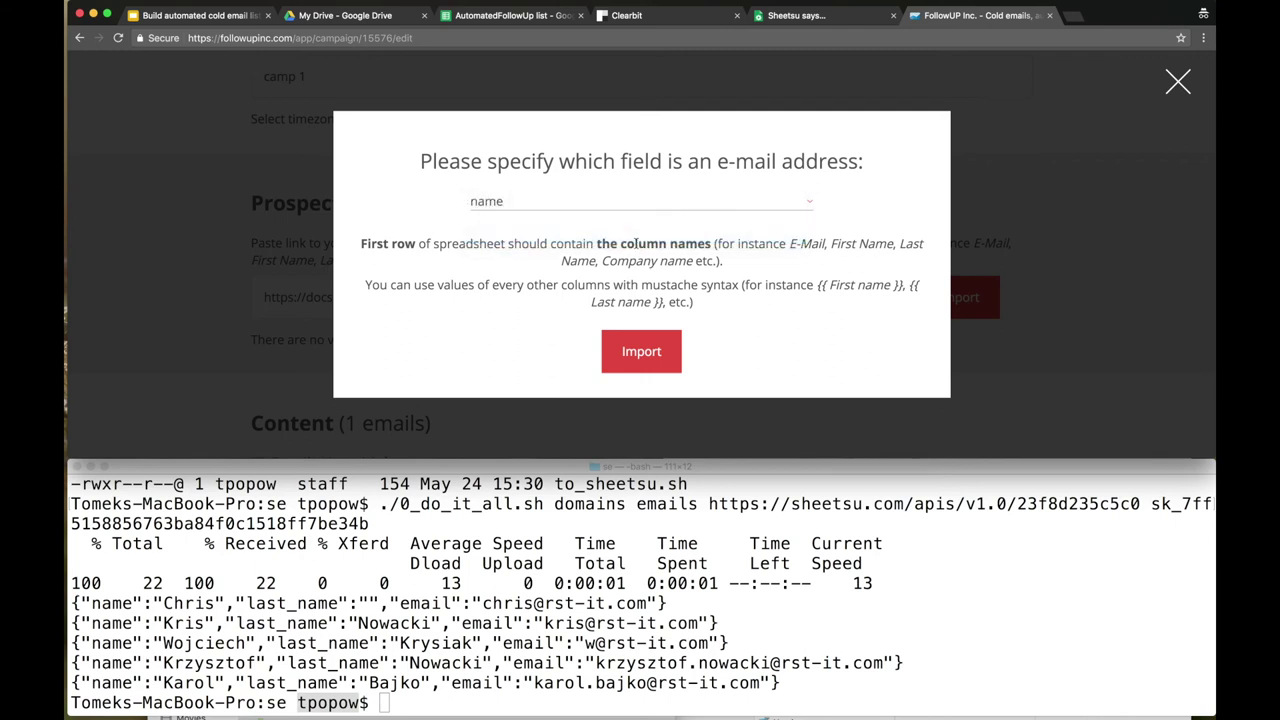
pyautogui.click(645, 355)
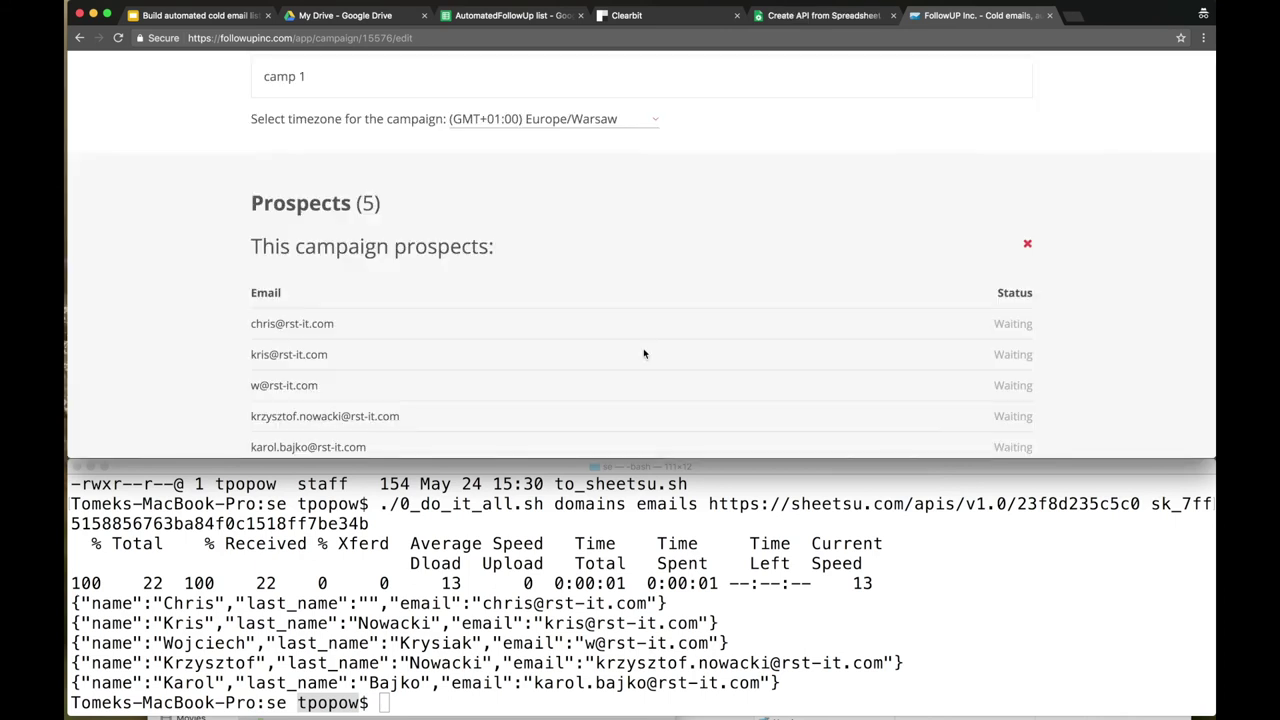
pyautogui.scroll(-2, 280, 222)
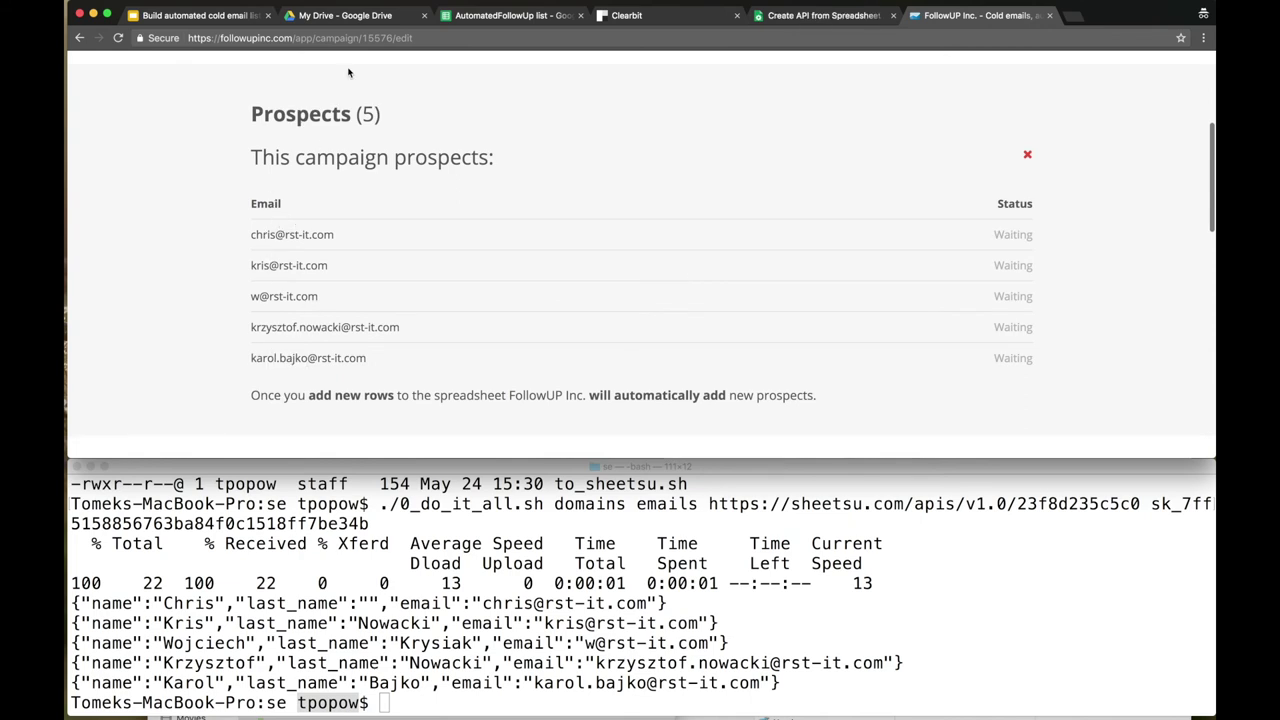
pyautogui.click(482, 14)
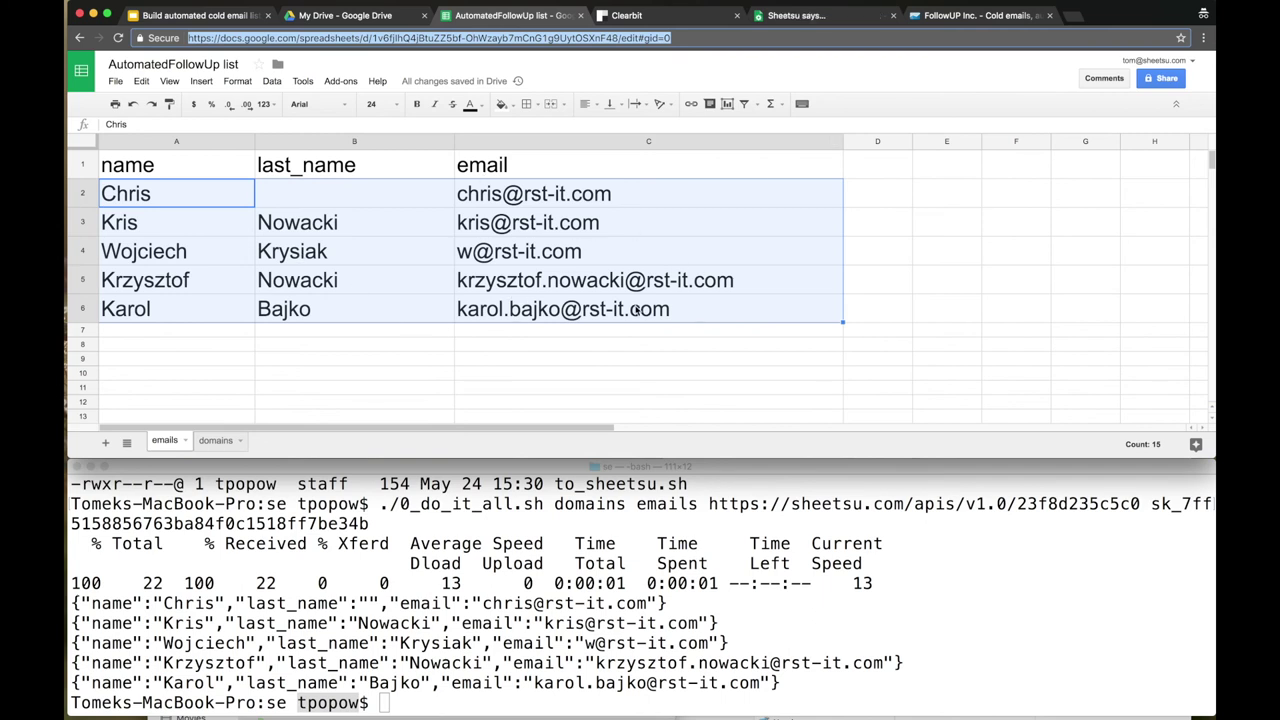
pyautogui.click(912, 15)
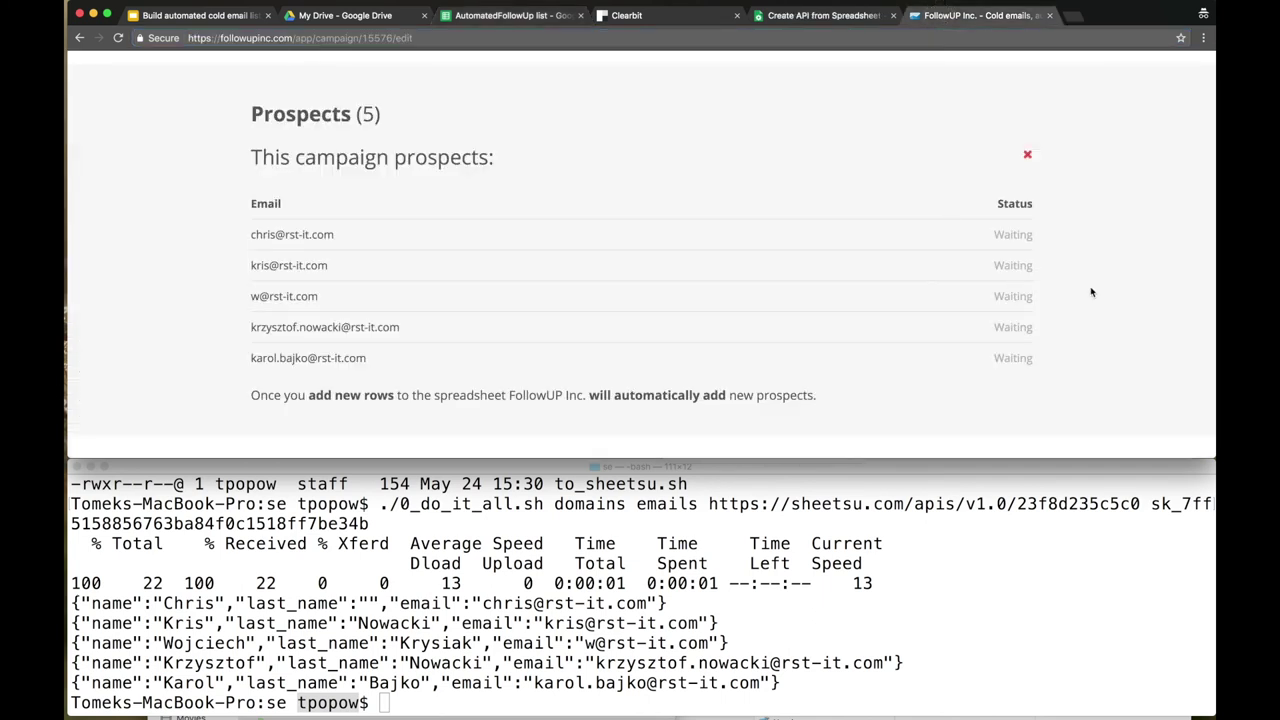
pyautogui.scroll(-5, 1085, 290)
# Write the initial email body 'Hi {{name}} {{last_name}}', checking the sheet's name columns.
pyautogui.click(408, 159)
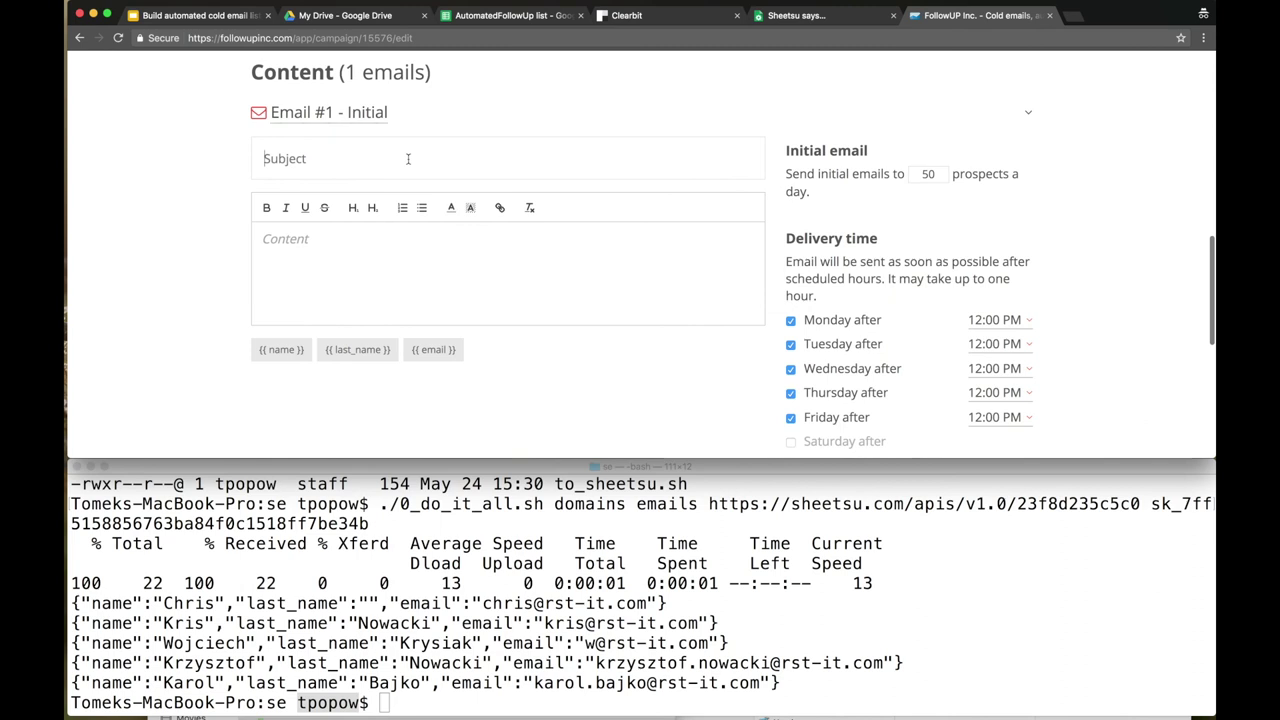
pyautogui.click(325, 275)
pyautogui.write('Hi {{')
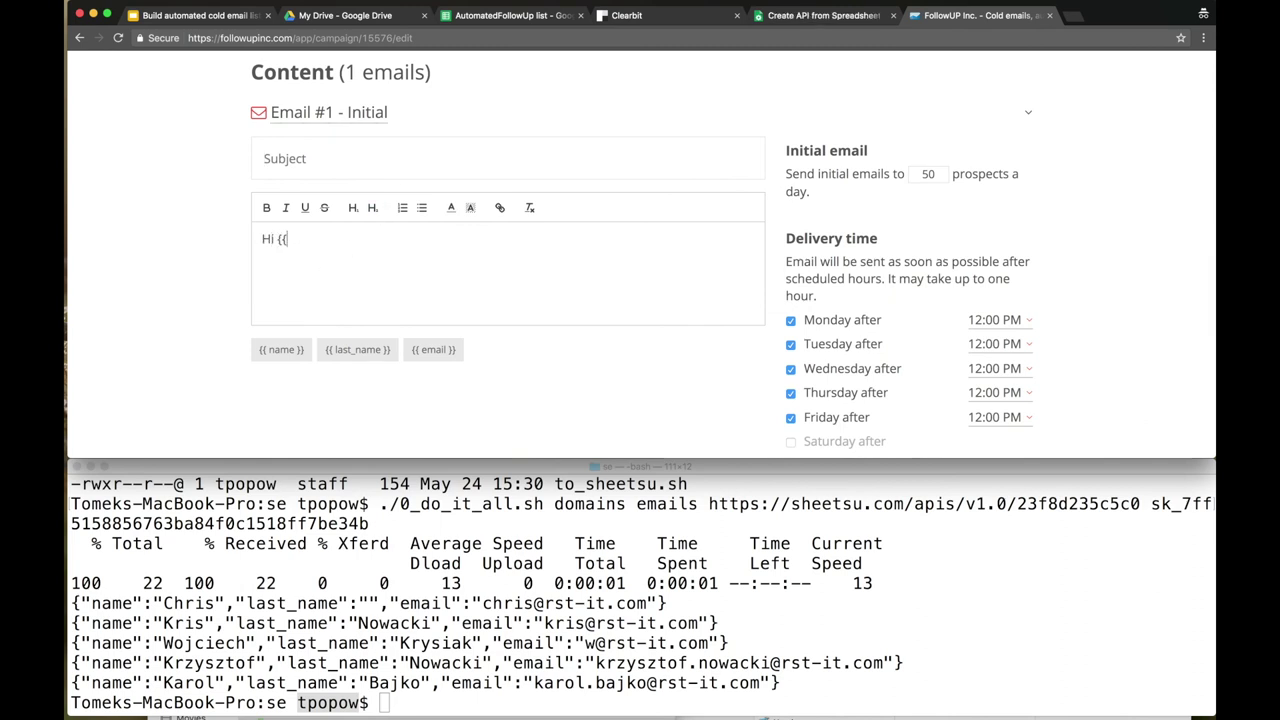
pyautogui.write('name}} {{last_name')
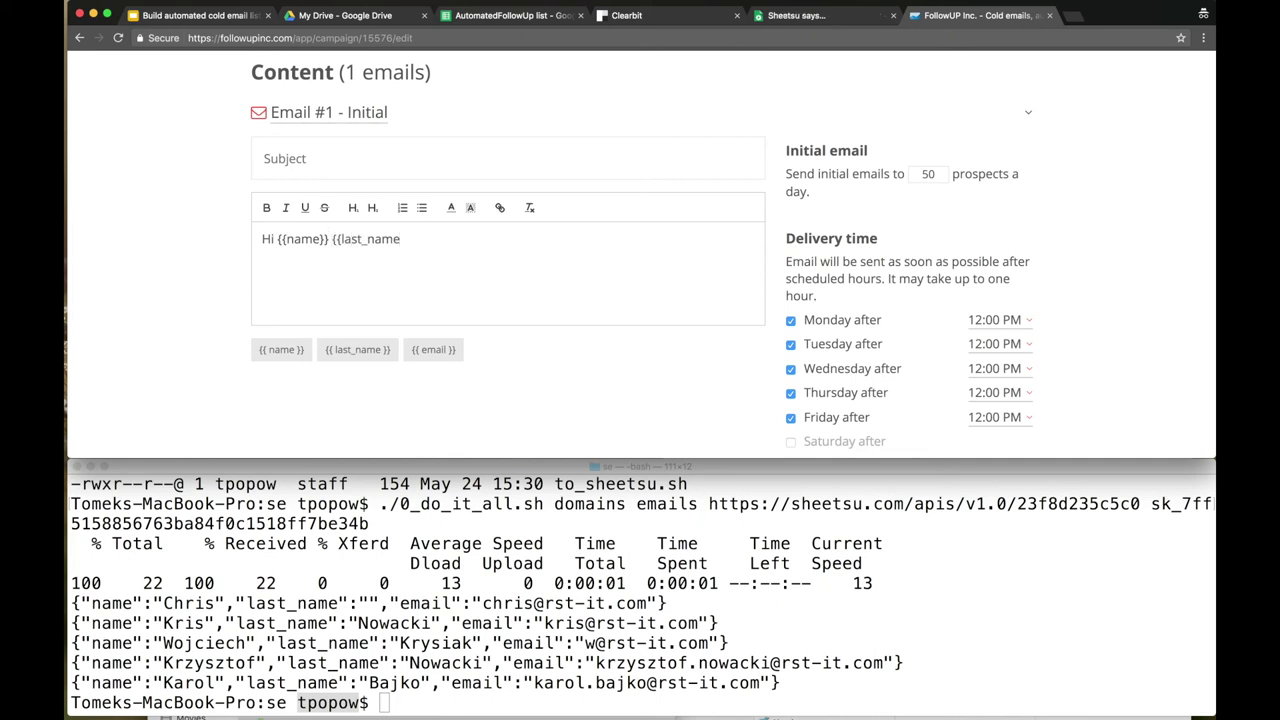
pyautogui.write('}}')
pyautogui.click(489, 26)
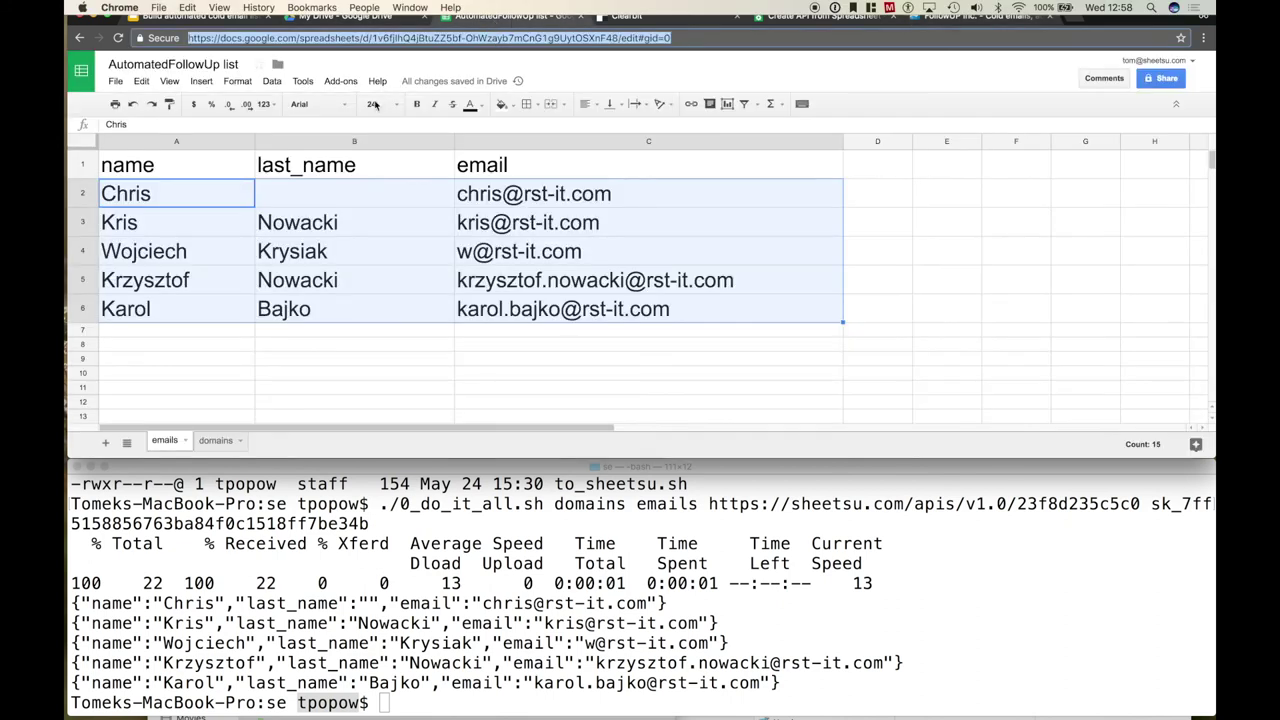
pyautogui.click(334, 236)
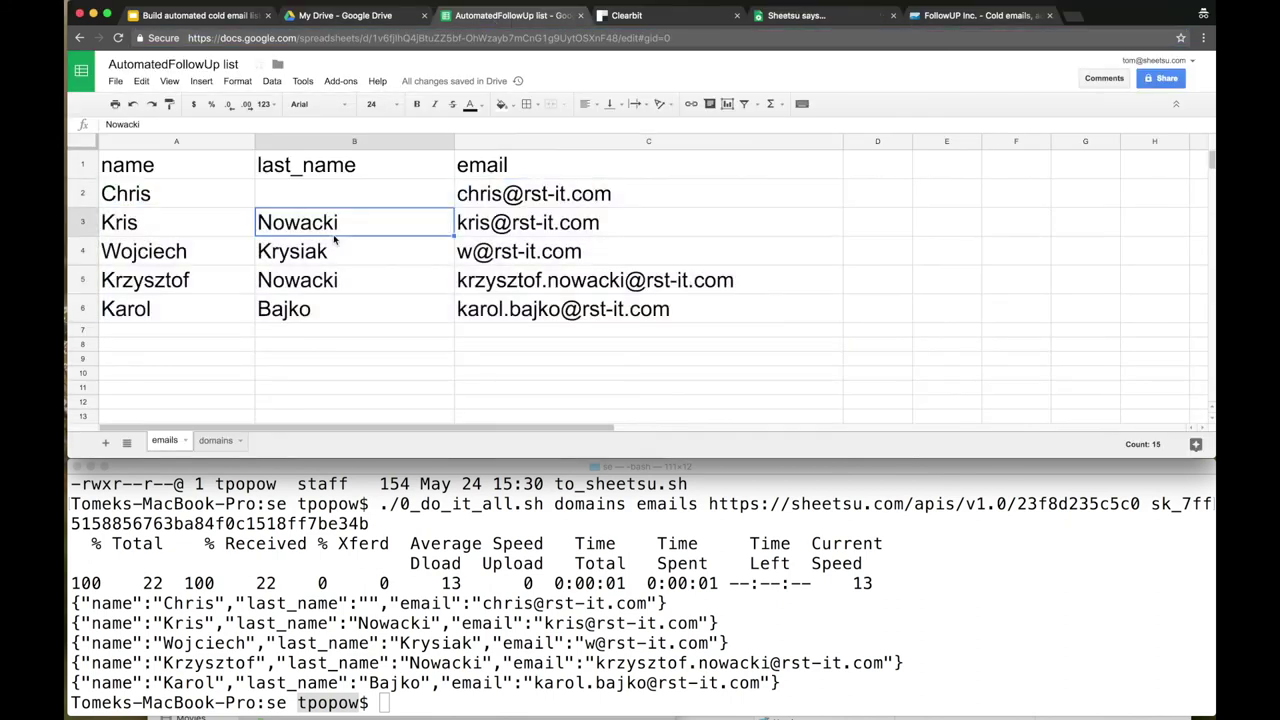
pyautogui.click(176, 223)
pyautogui.click(276, 230)
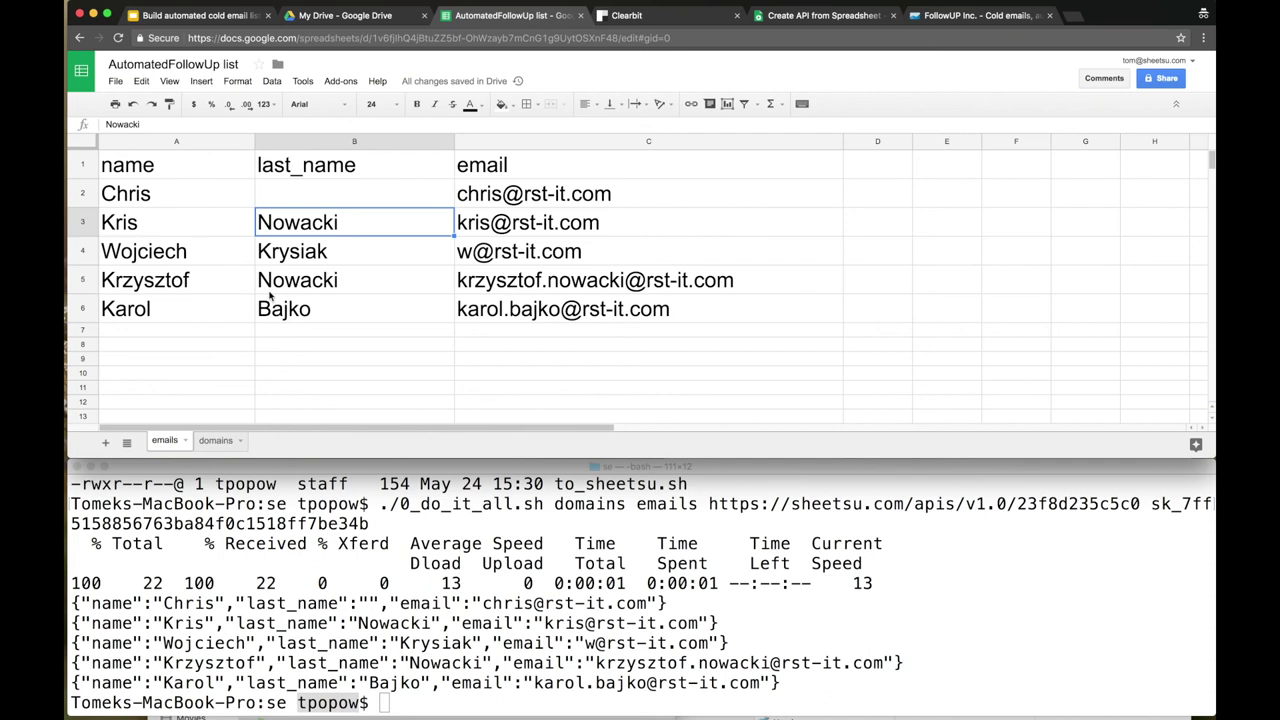
pyautogui.click(209, 316)
pyautogui.click(298, 320)
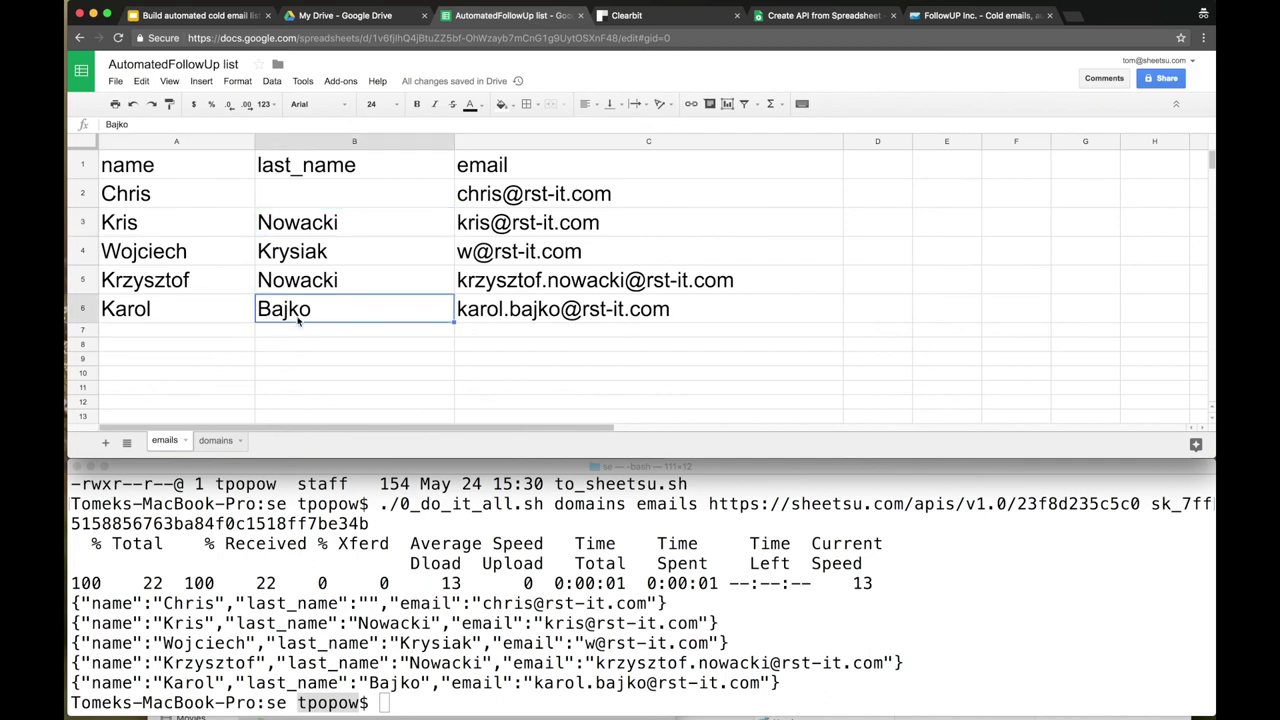
pyautogui.click(980, 15)
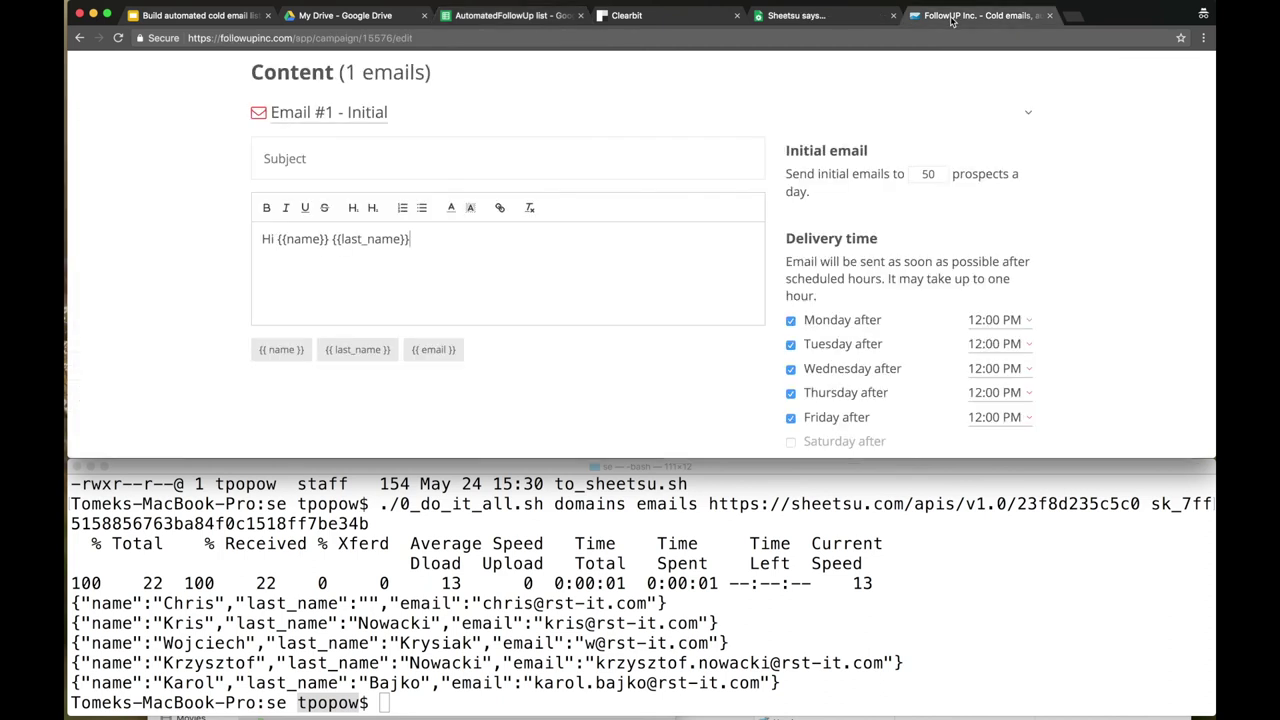
# Restrict the initial email to Mondays after 09:00 AM and add a follow-up email.
pyautogui.click(792, 344)
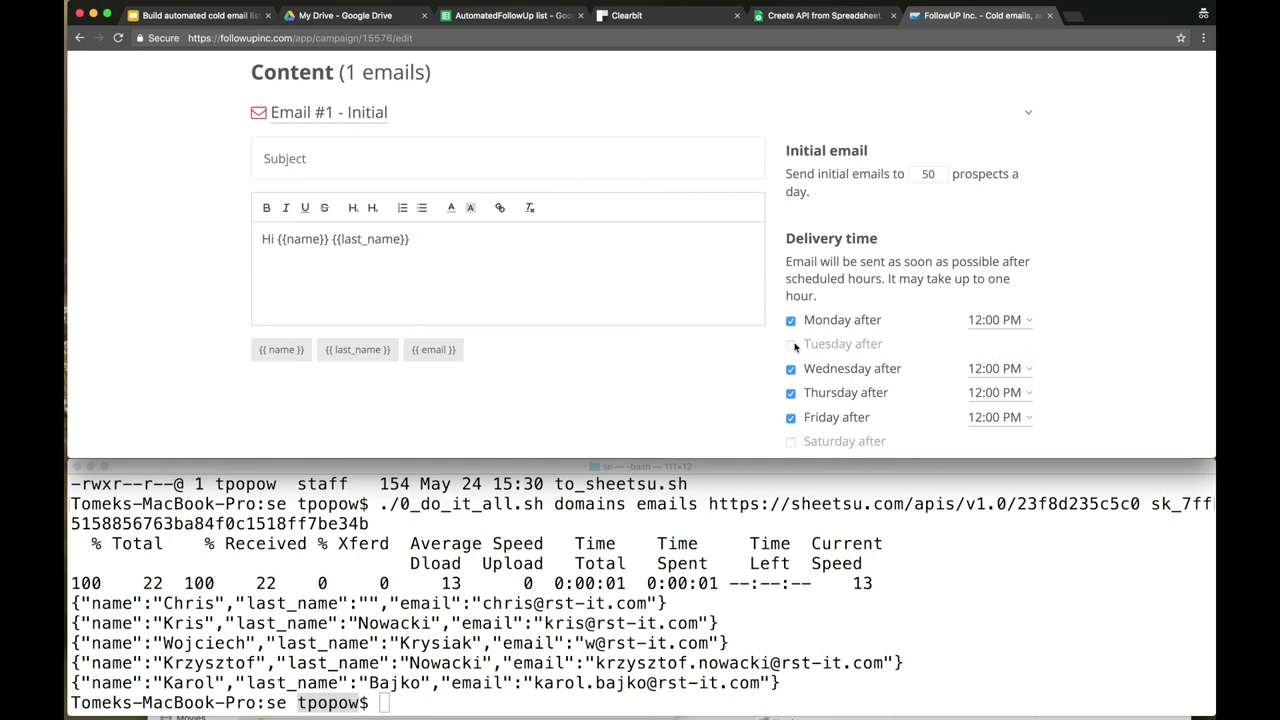
pyautogui.click(791, 370)
pyautogui.click(791, 393)
pyautogui.click(792, 418)
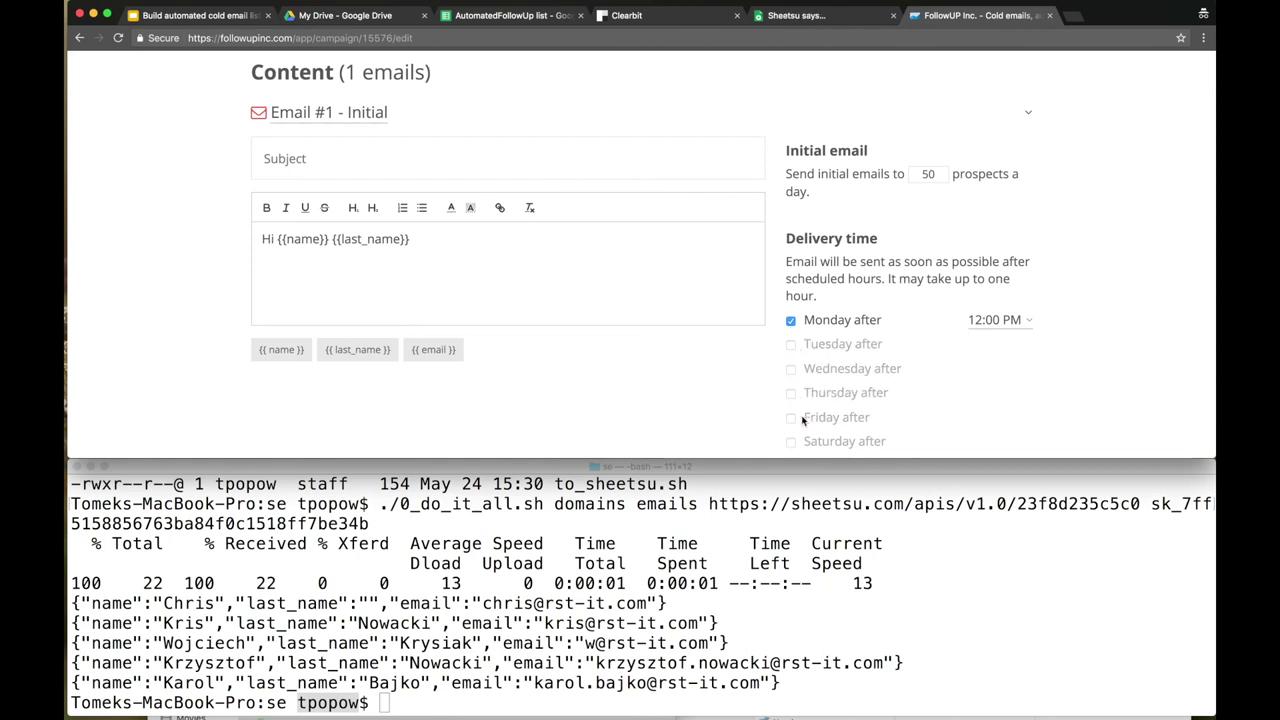
pyautogui.click(999, 322)
pyautogui.click(996, 271)
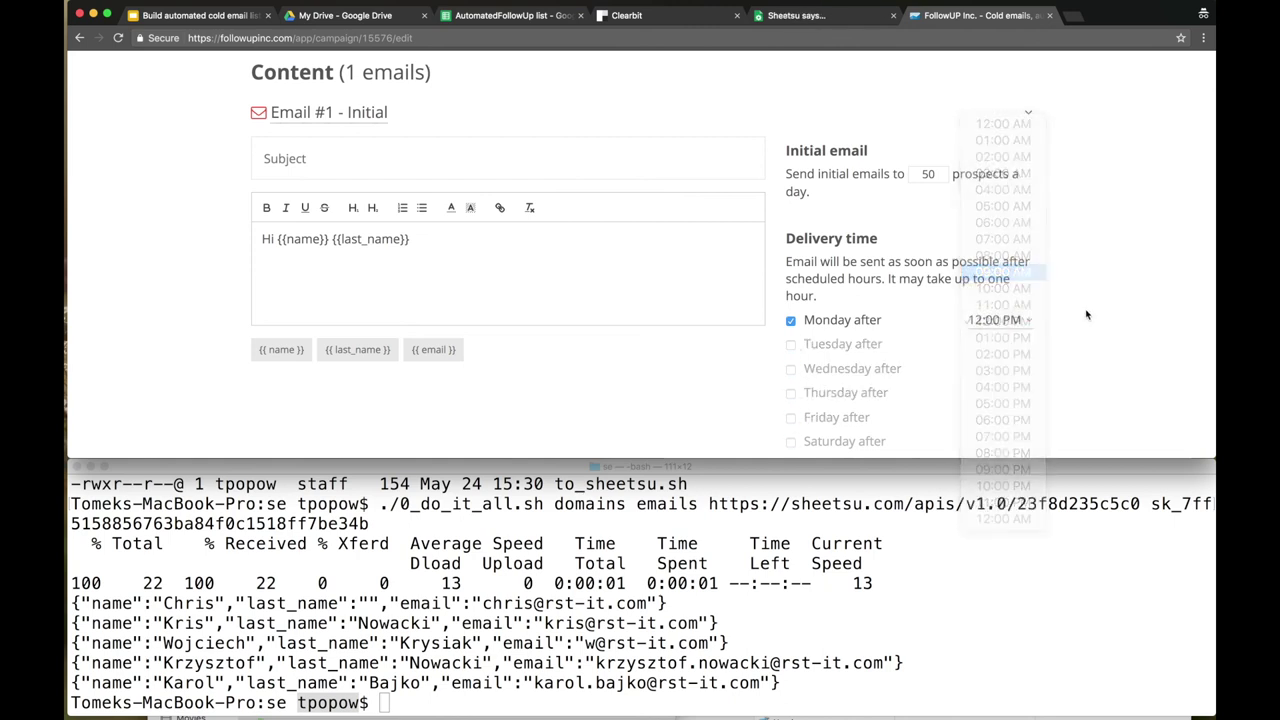
pyautogui.scroll(-1, 1090, 317)
pyautogui.scroll(-5, 1090, 317)
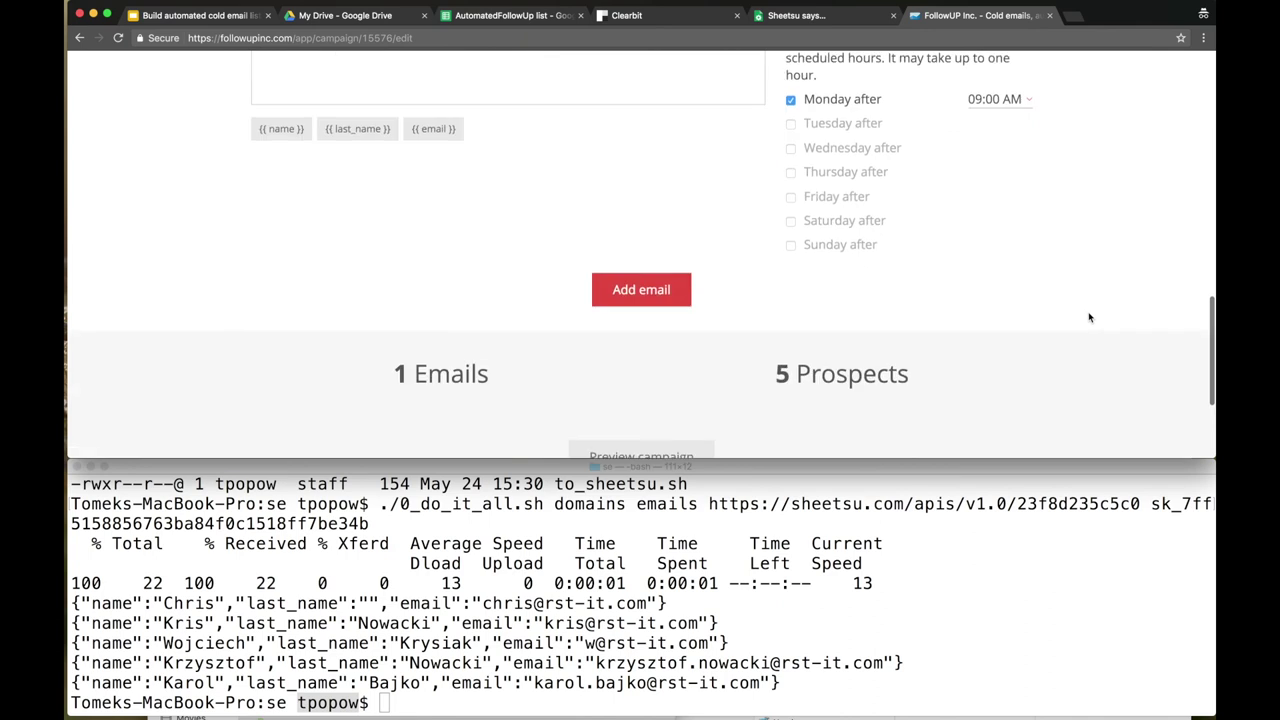
pyautogui.click(661, 292)
# Add a second follow-up email, Email #3, to the campaign.
pyautogui.scroll(-2, 559, 431)
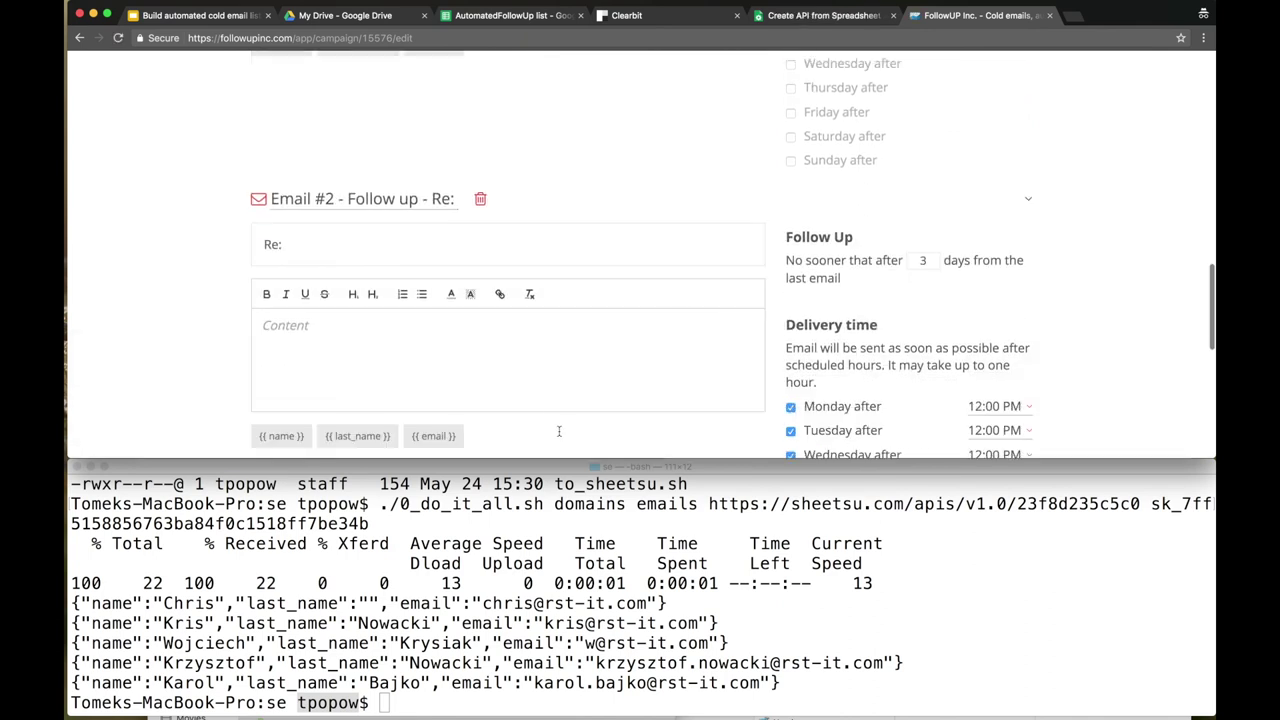
pyautogui.scroll(-2, 696, 300)
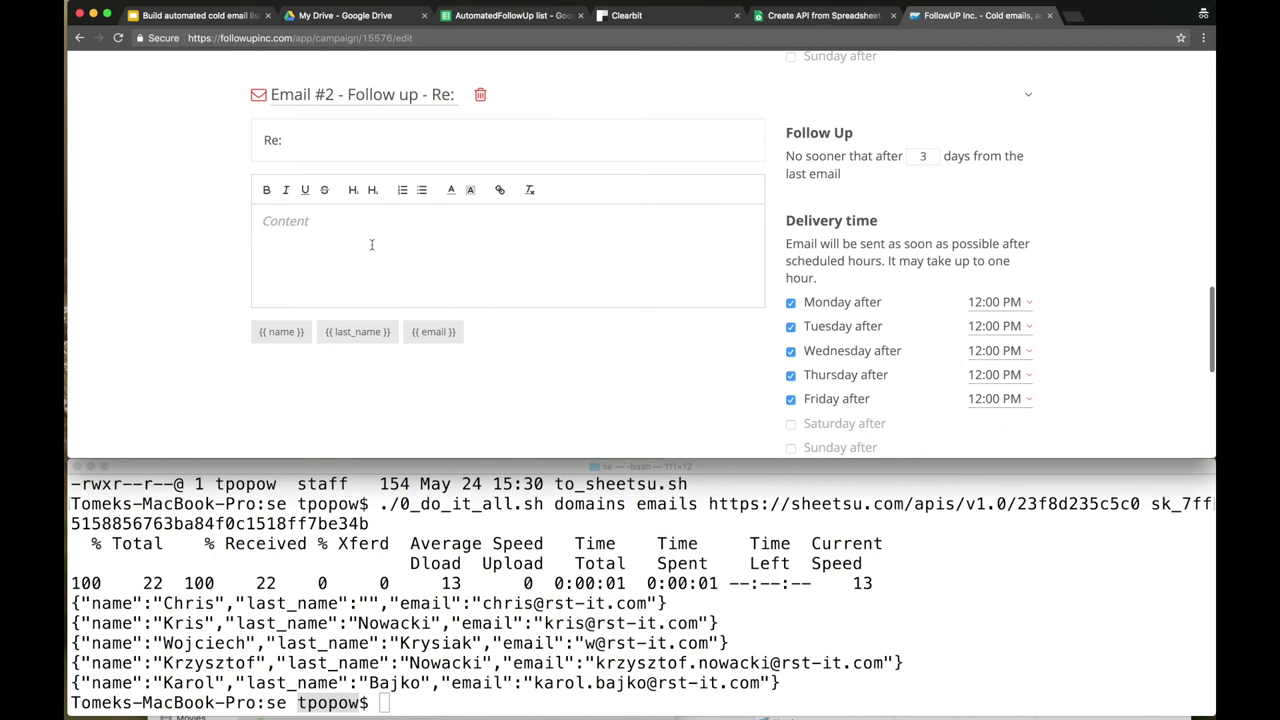
pyautogui.scroll(-1, 755, 330)
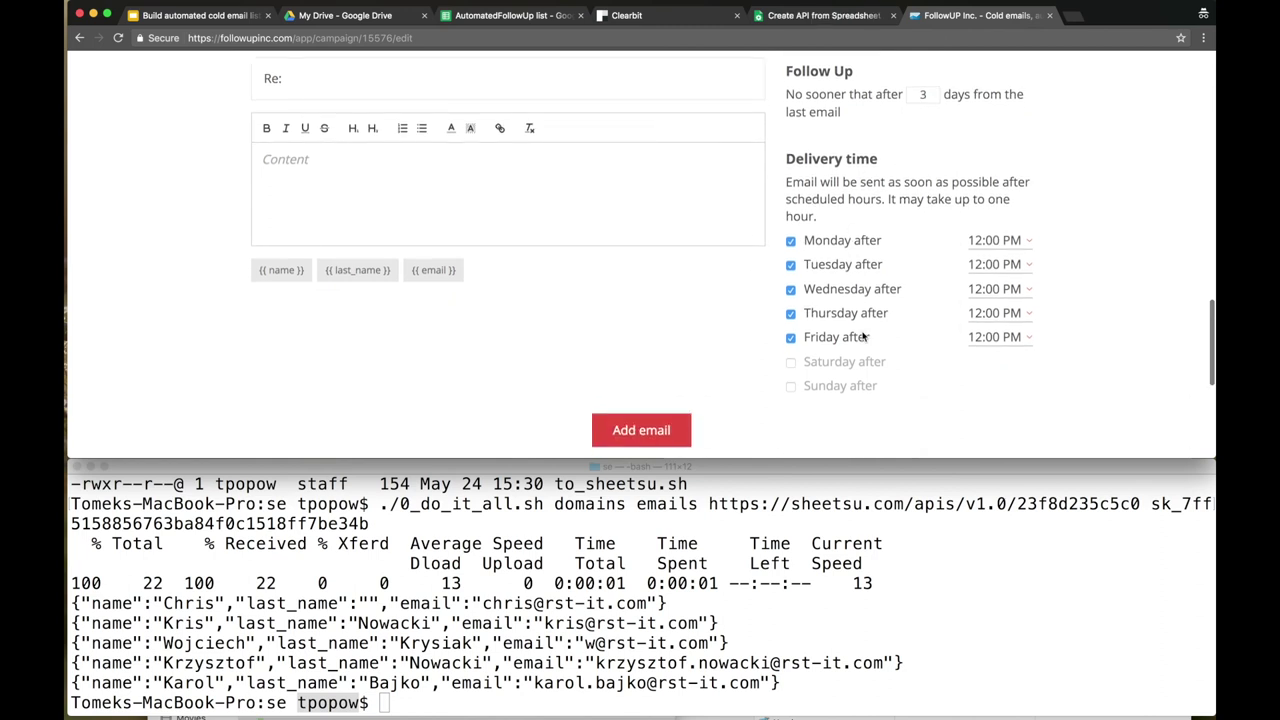
pyautogui.click(645, 430)
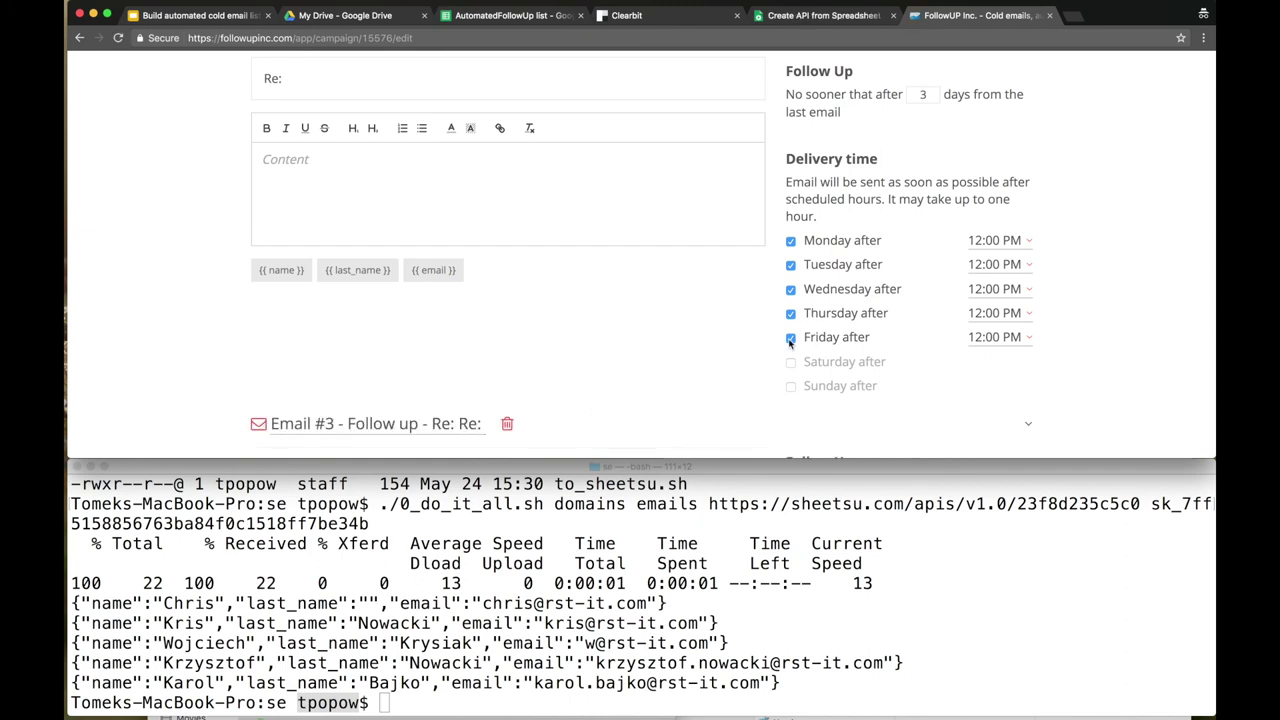
# Restrict Email #2's delivery to Mondays only, dropping Tuesday through Friday.
pyautogui.scroll(-1, 770, 316)
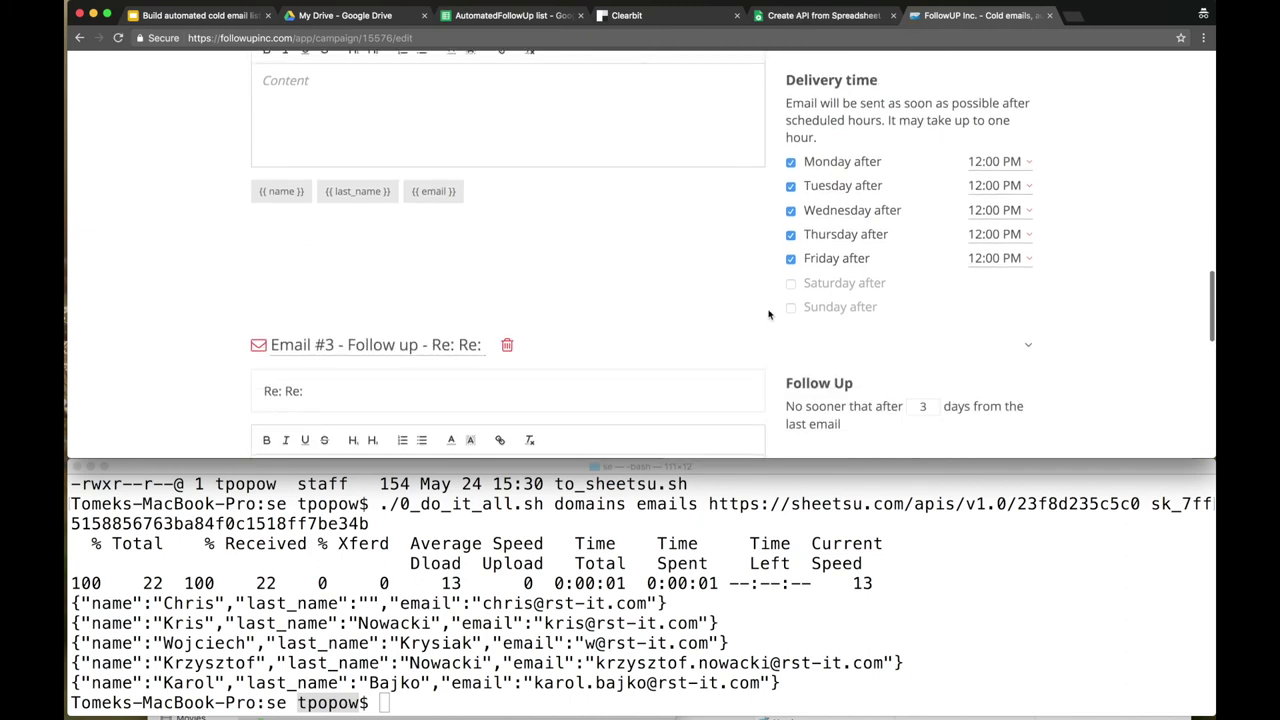
pyautogui.click(791, 187)
pyautogui.click(791, 210)
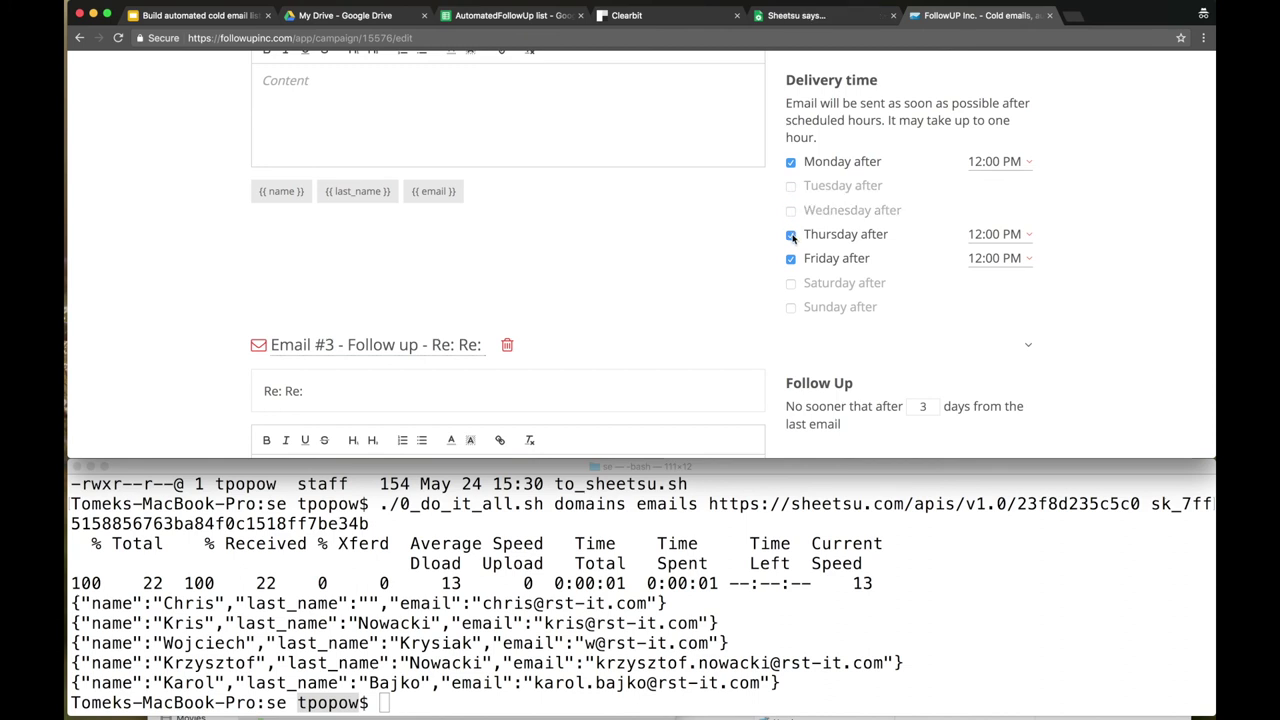
pyautogui.click(791, 235)
pyautogui.click(791, 259)
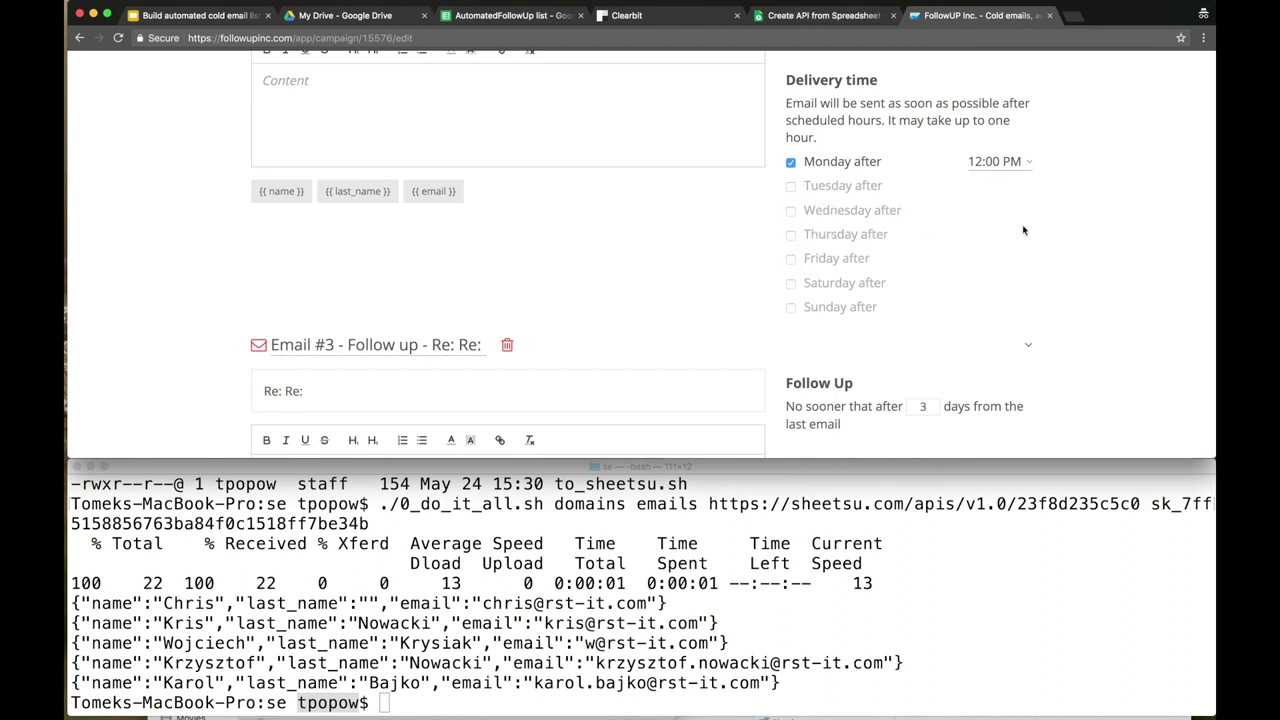
# Switch to the 'Build automated cold email list. Send automated follow ups.' presentation.
pyautogui.click(205, 16)
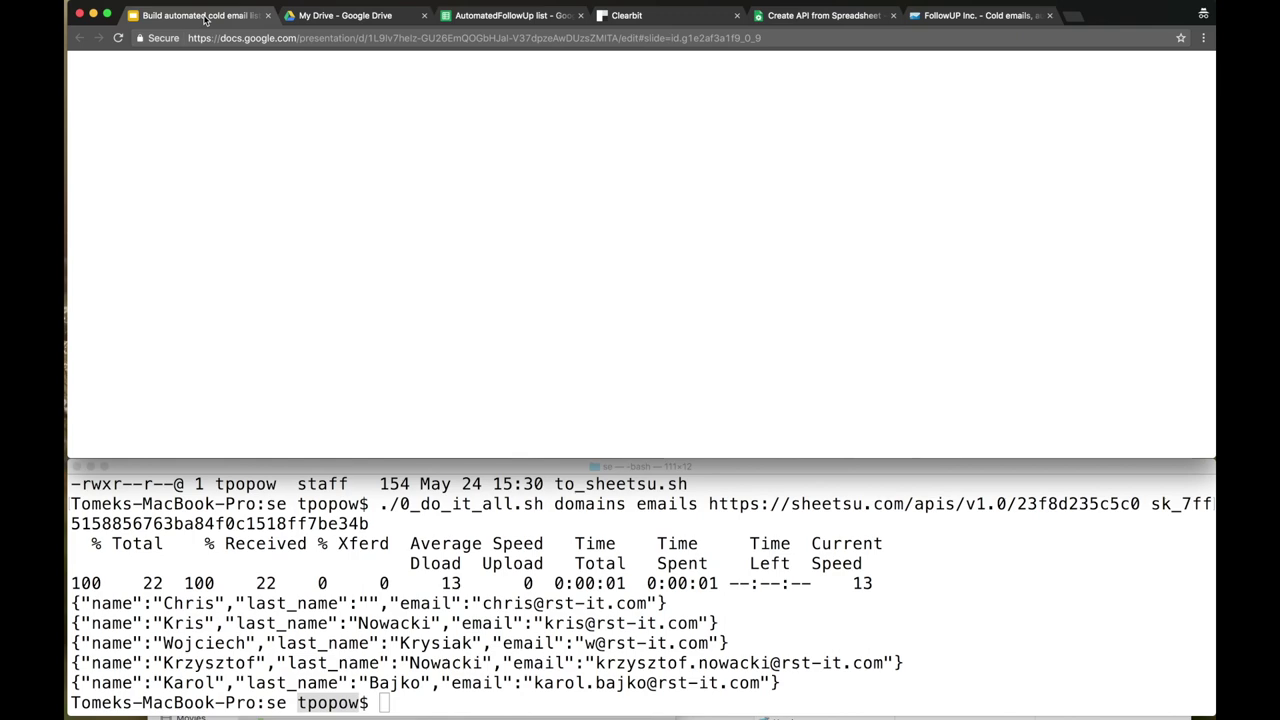